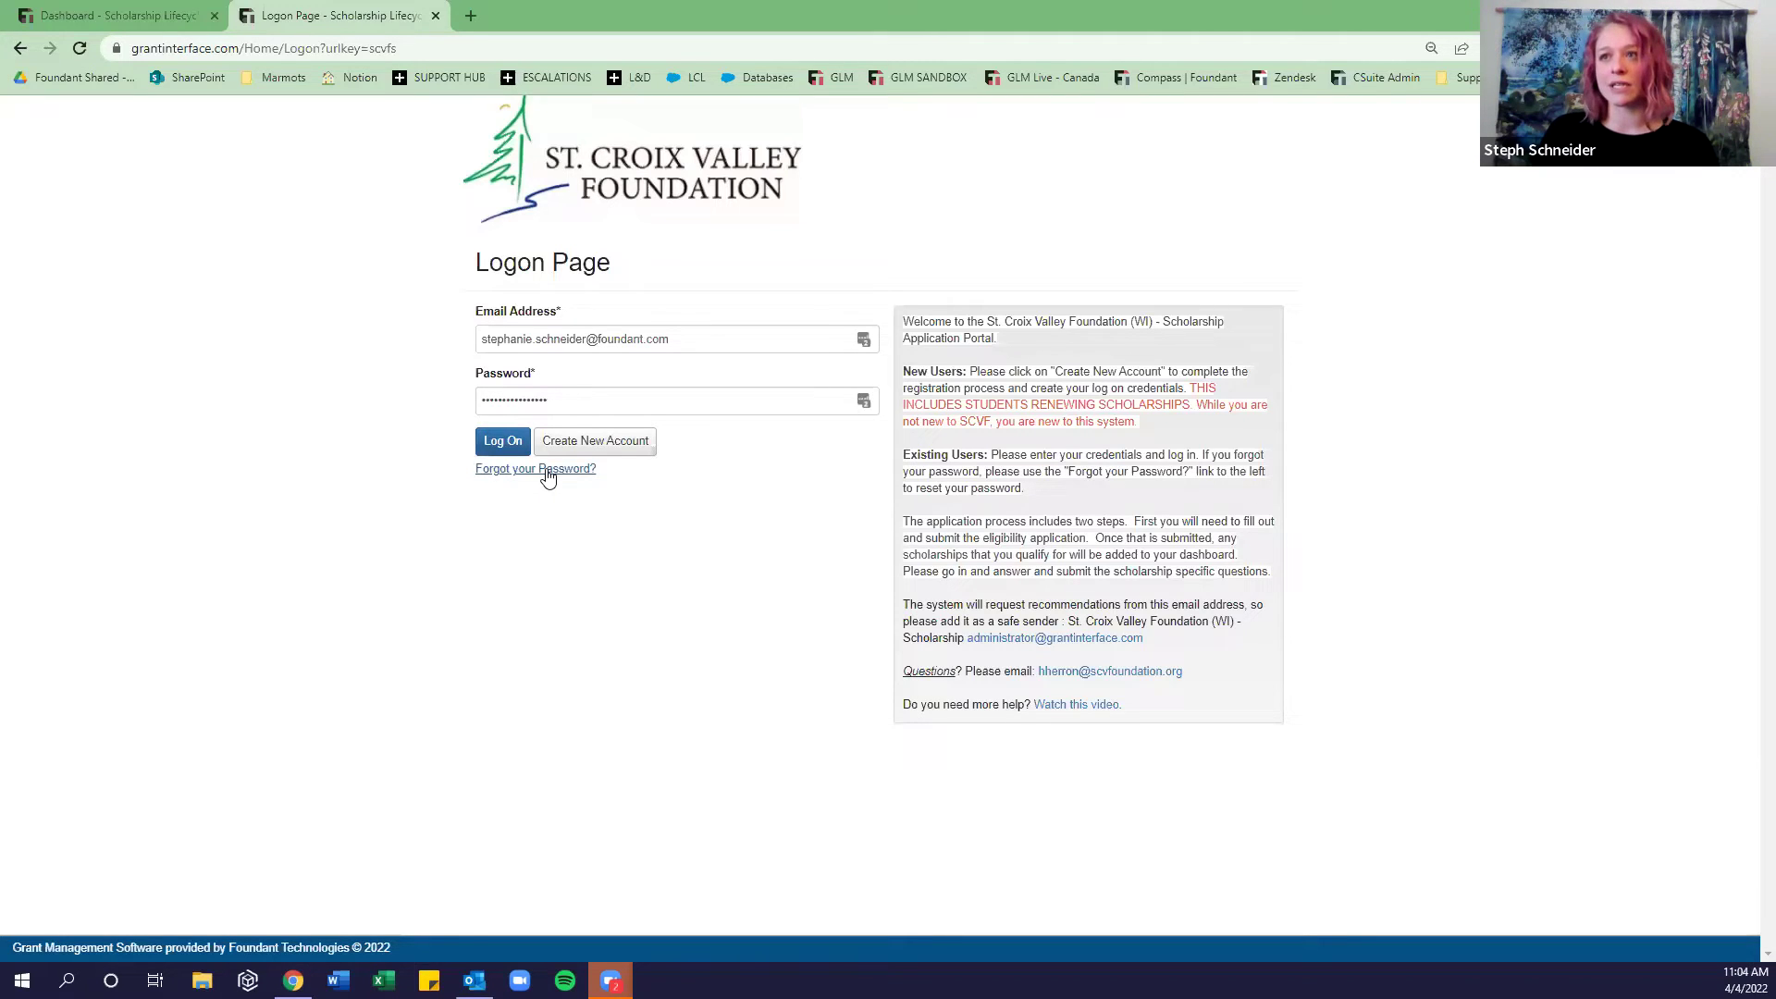
# Dismiss the password reset prompt and pull the logon page out into its own window.
pyautogui.click(548, 472)
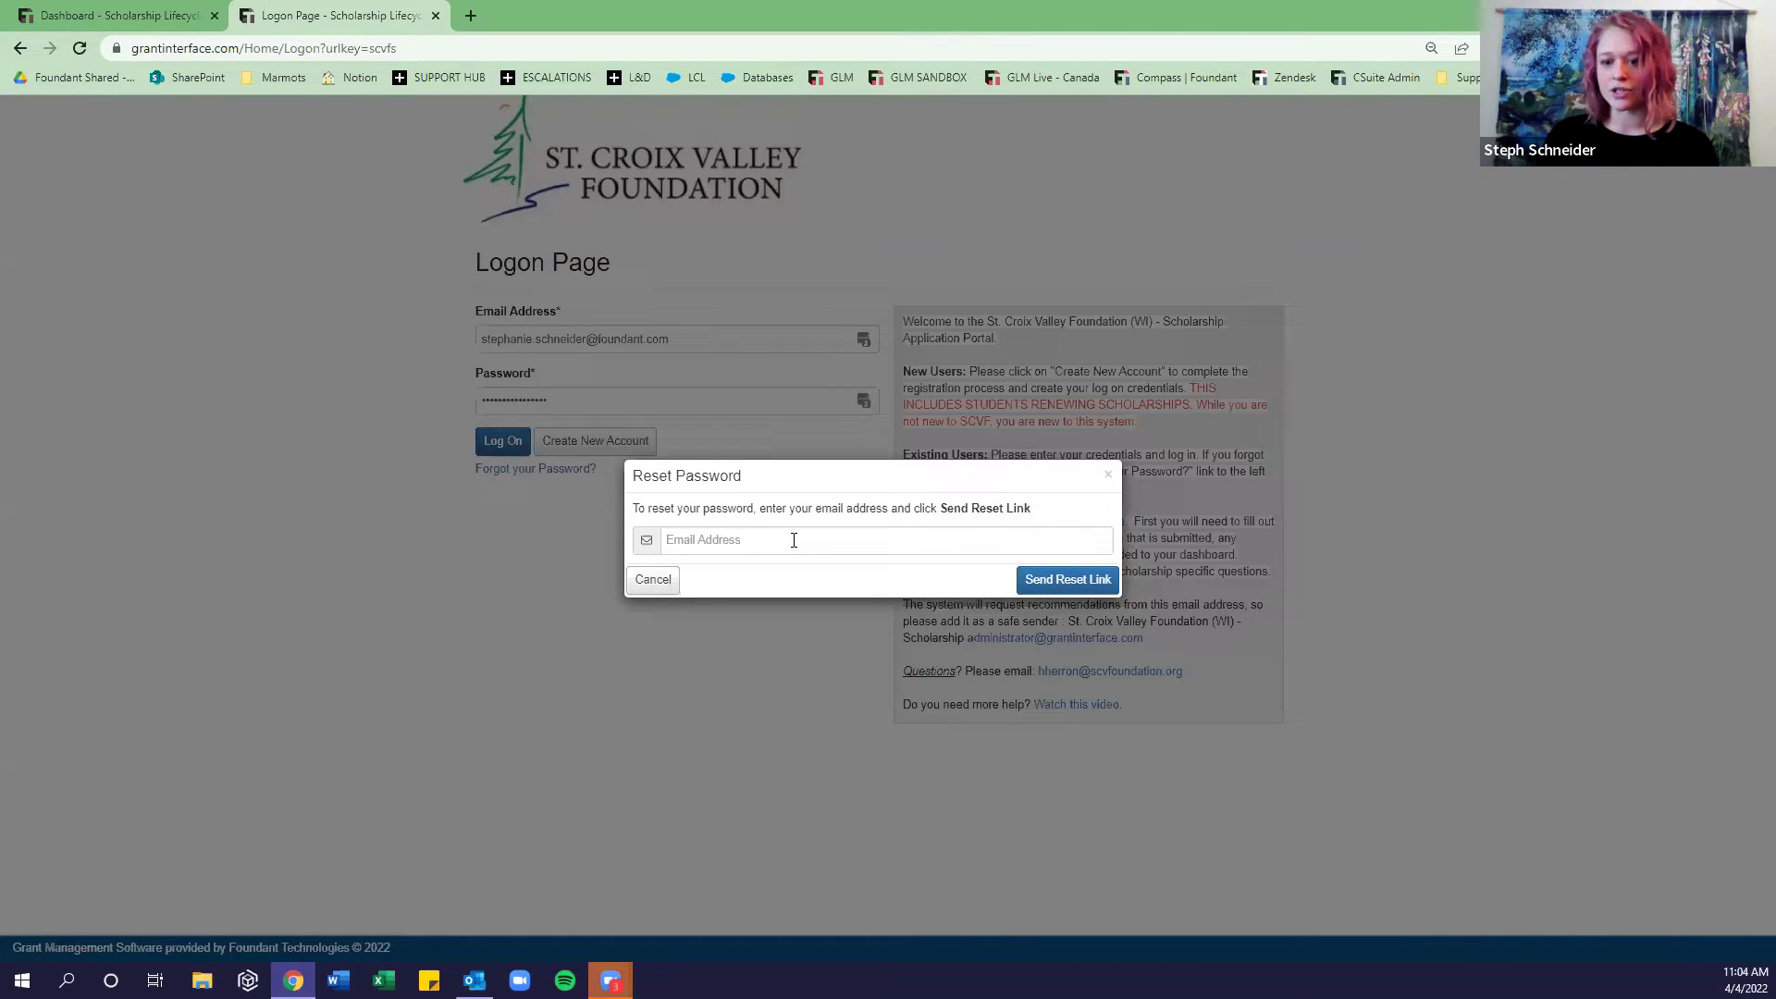
pyautogui.click(652, 581)
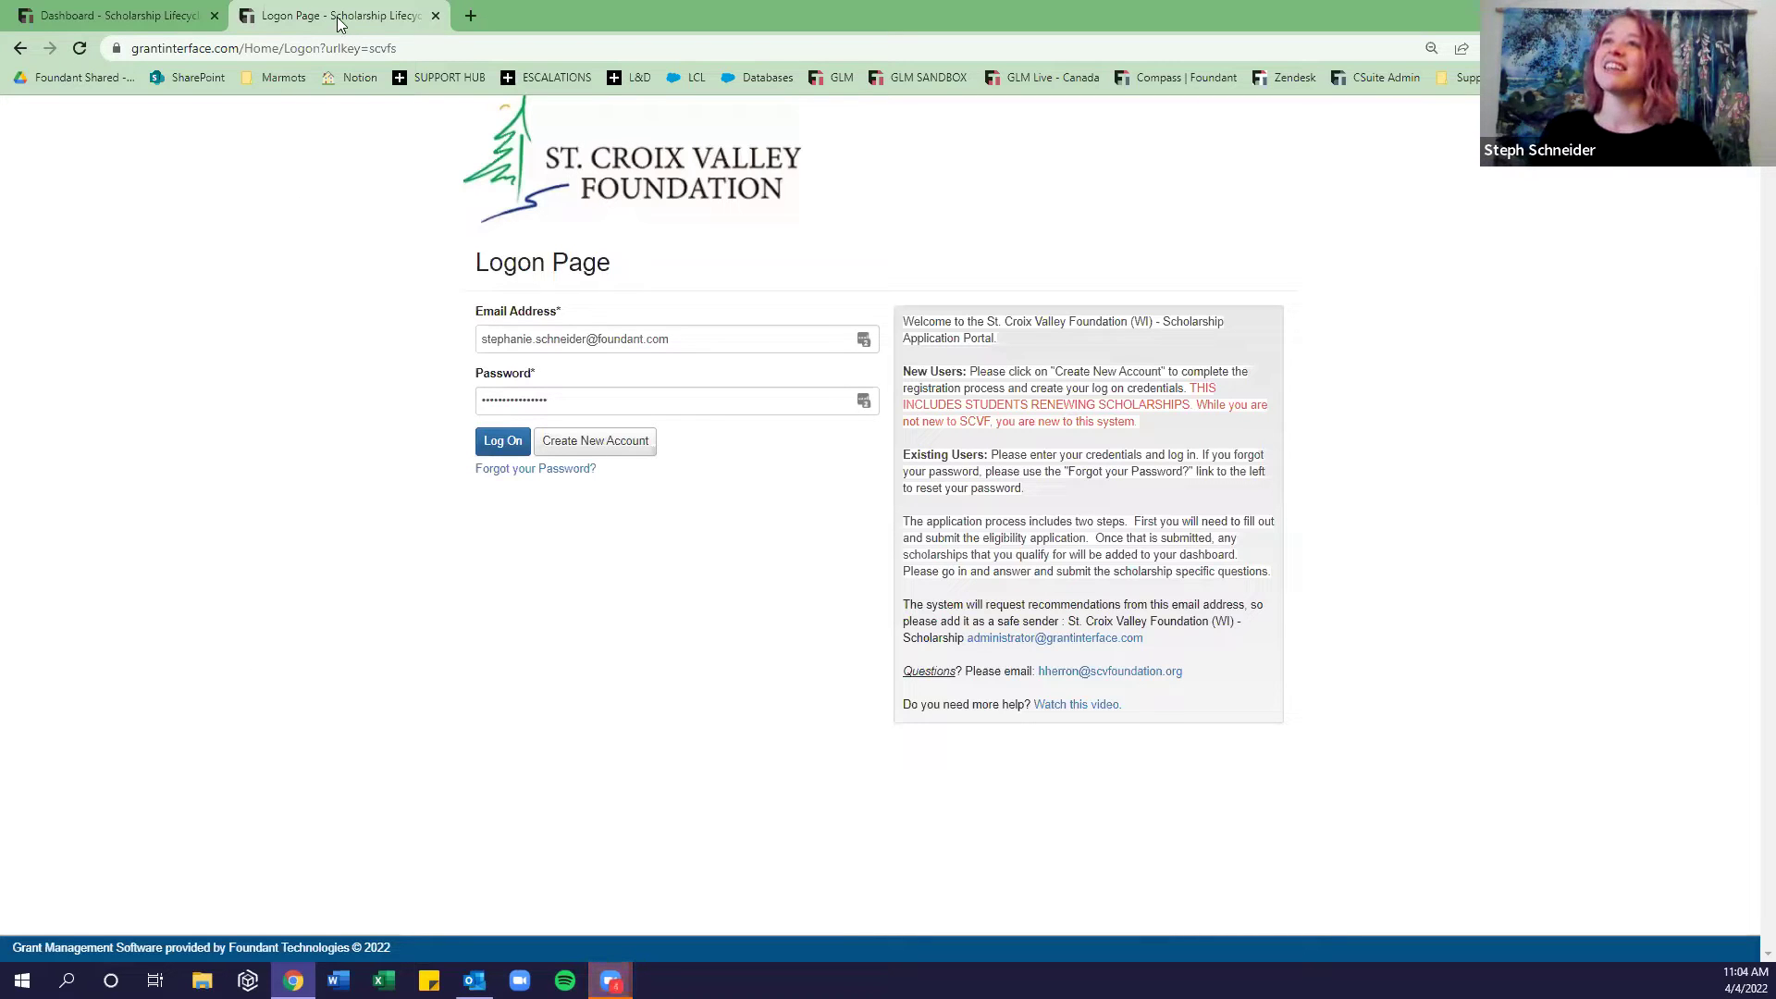
pyautogui.moveTo(353, 14); pyautogui.dragTo(435, 765)
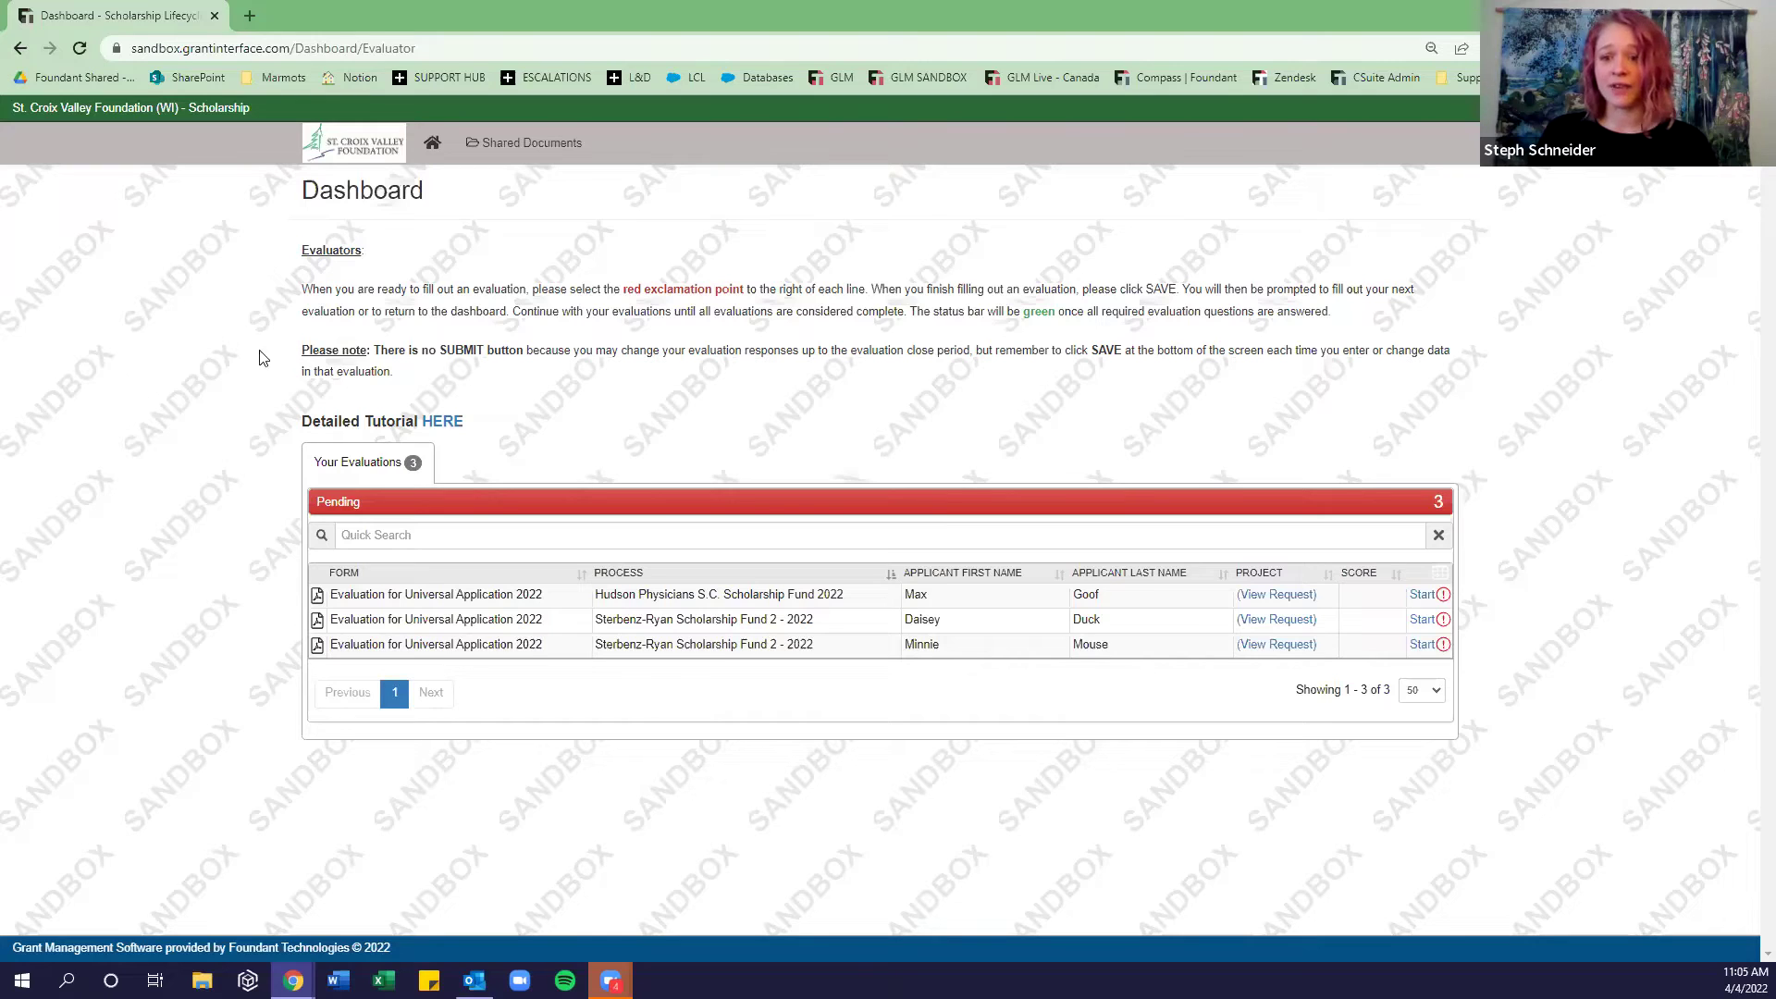
# Open the detailed Evaluation Tutorial – Universal Application article and scroll to its Completing Evaluations steps.
pyautogui.click(443, 421)
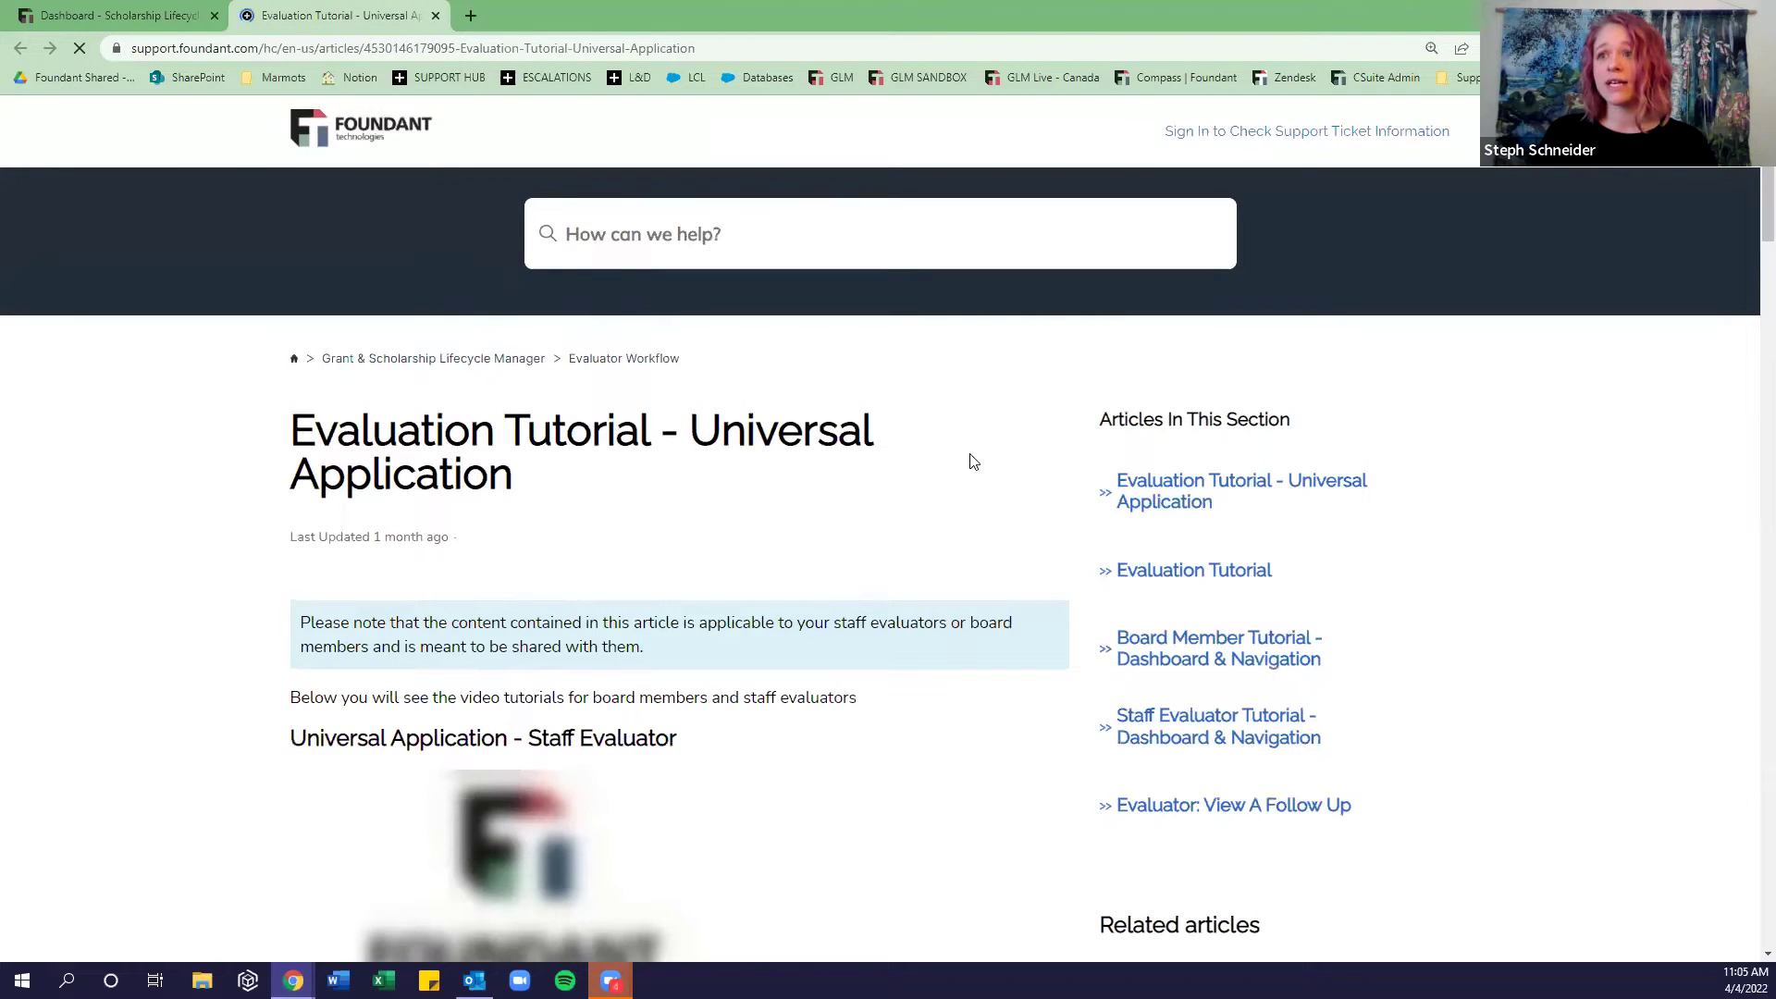
pyautogui.scroll(-2, 925, 481)
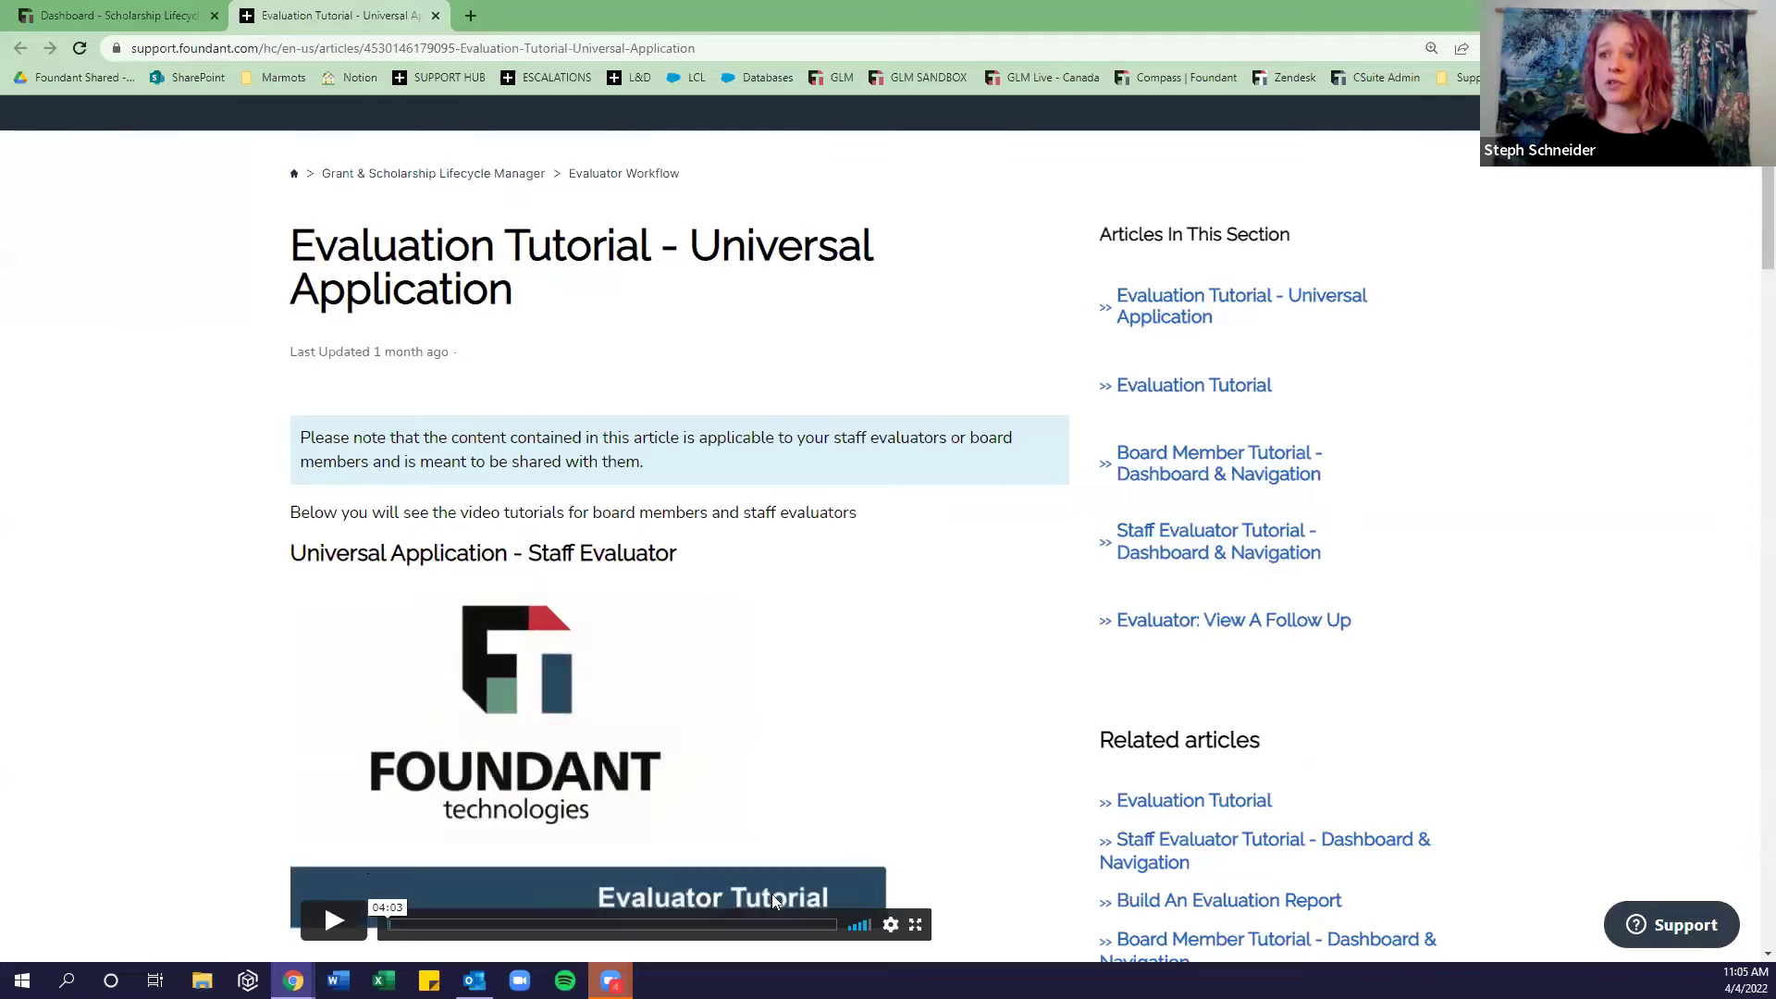
pyautogui.scroll(-5, 971, 521)
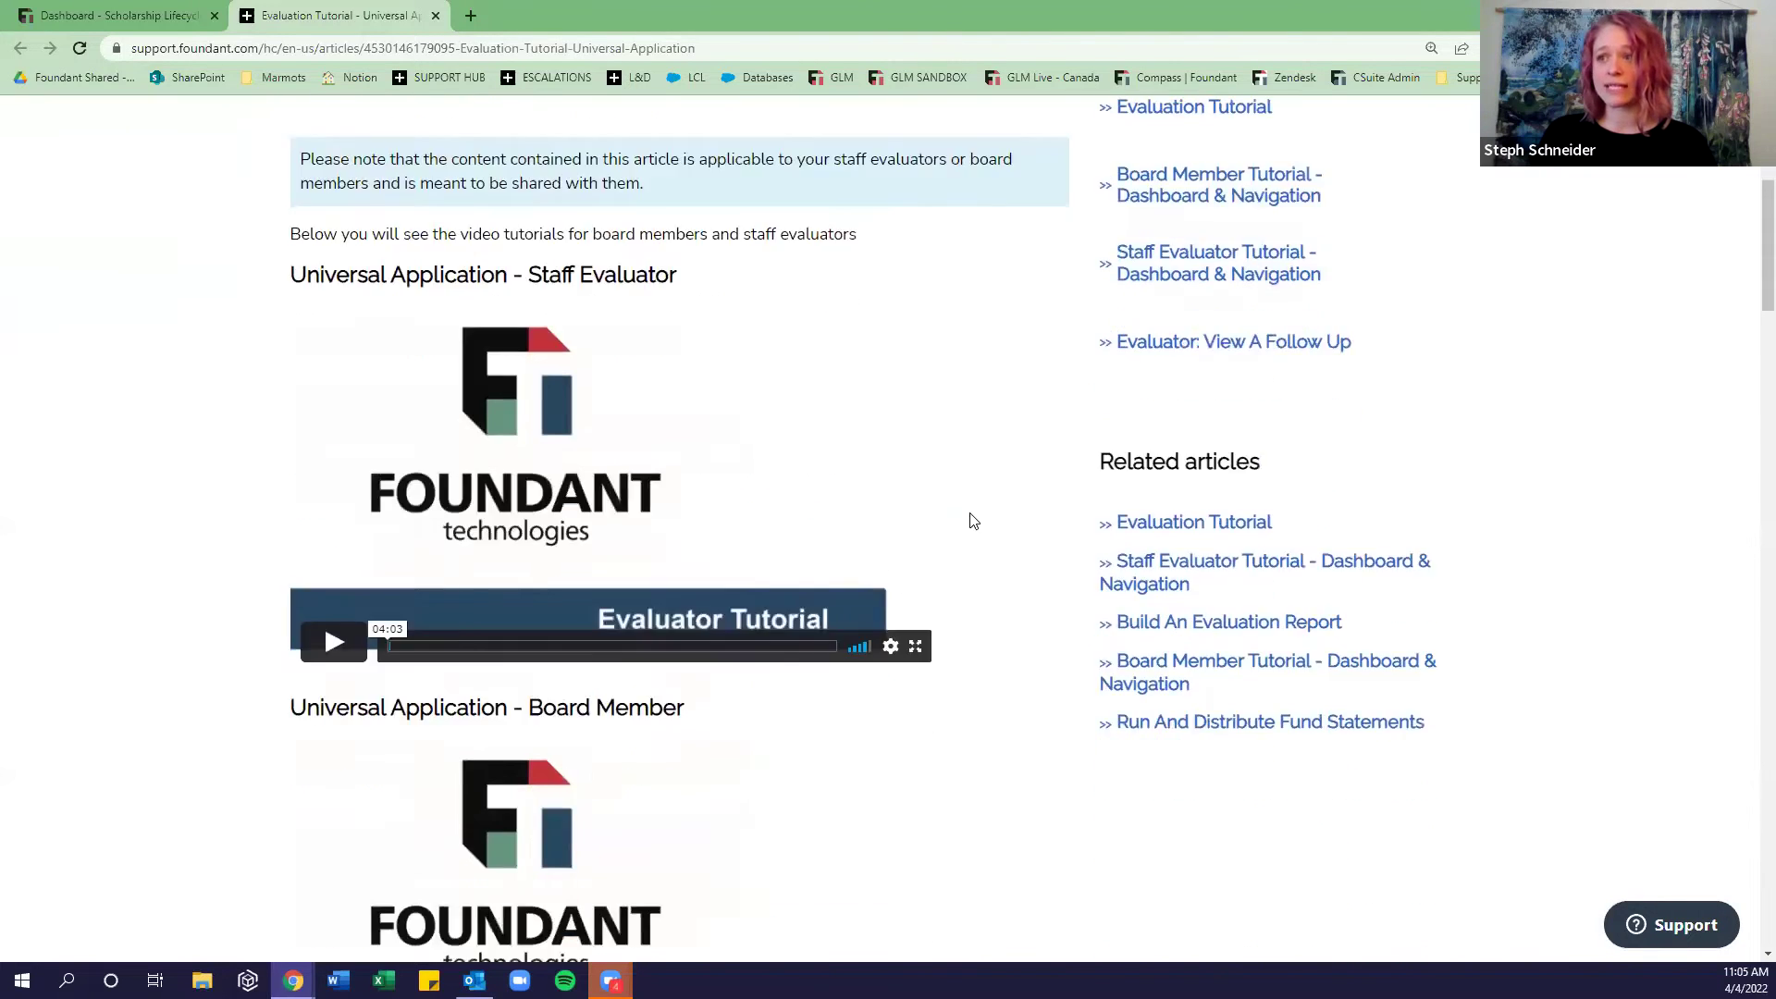
pyautogui.scroll(3, 953, 400)
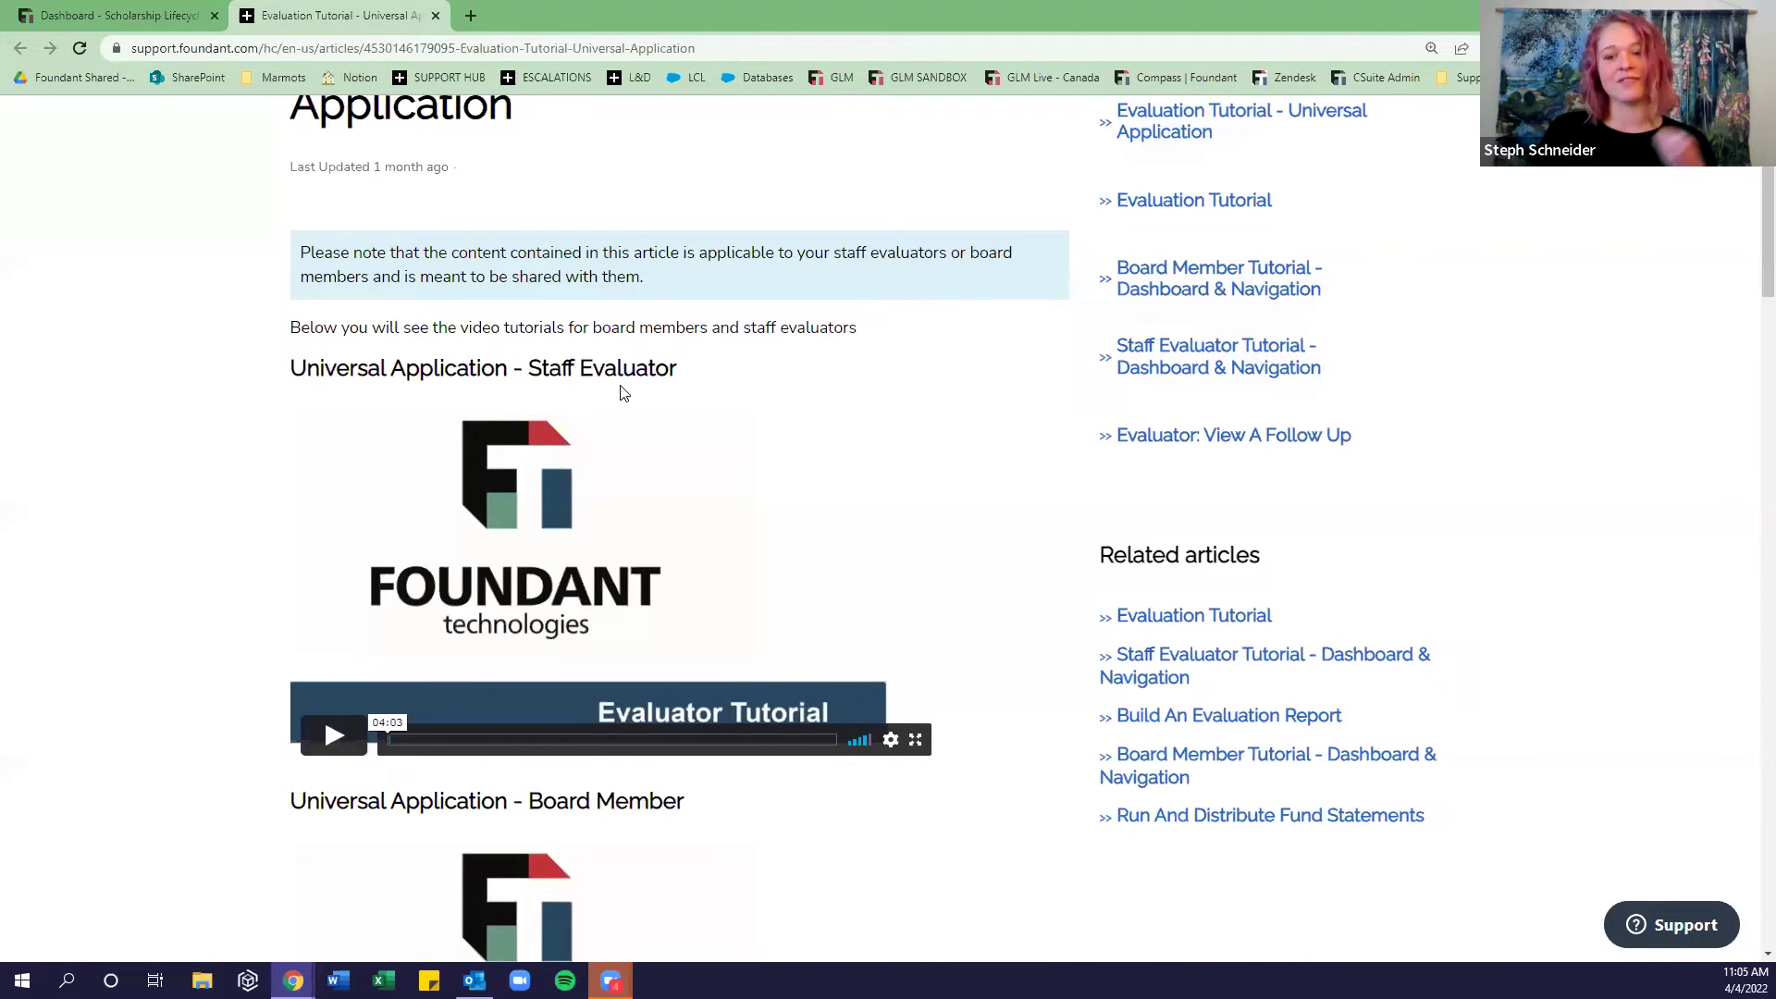
pyautogui.scroll(-4, 960, 413)
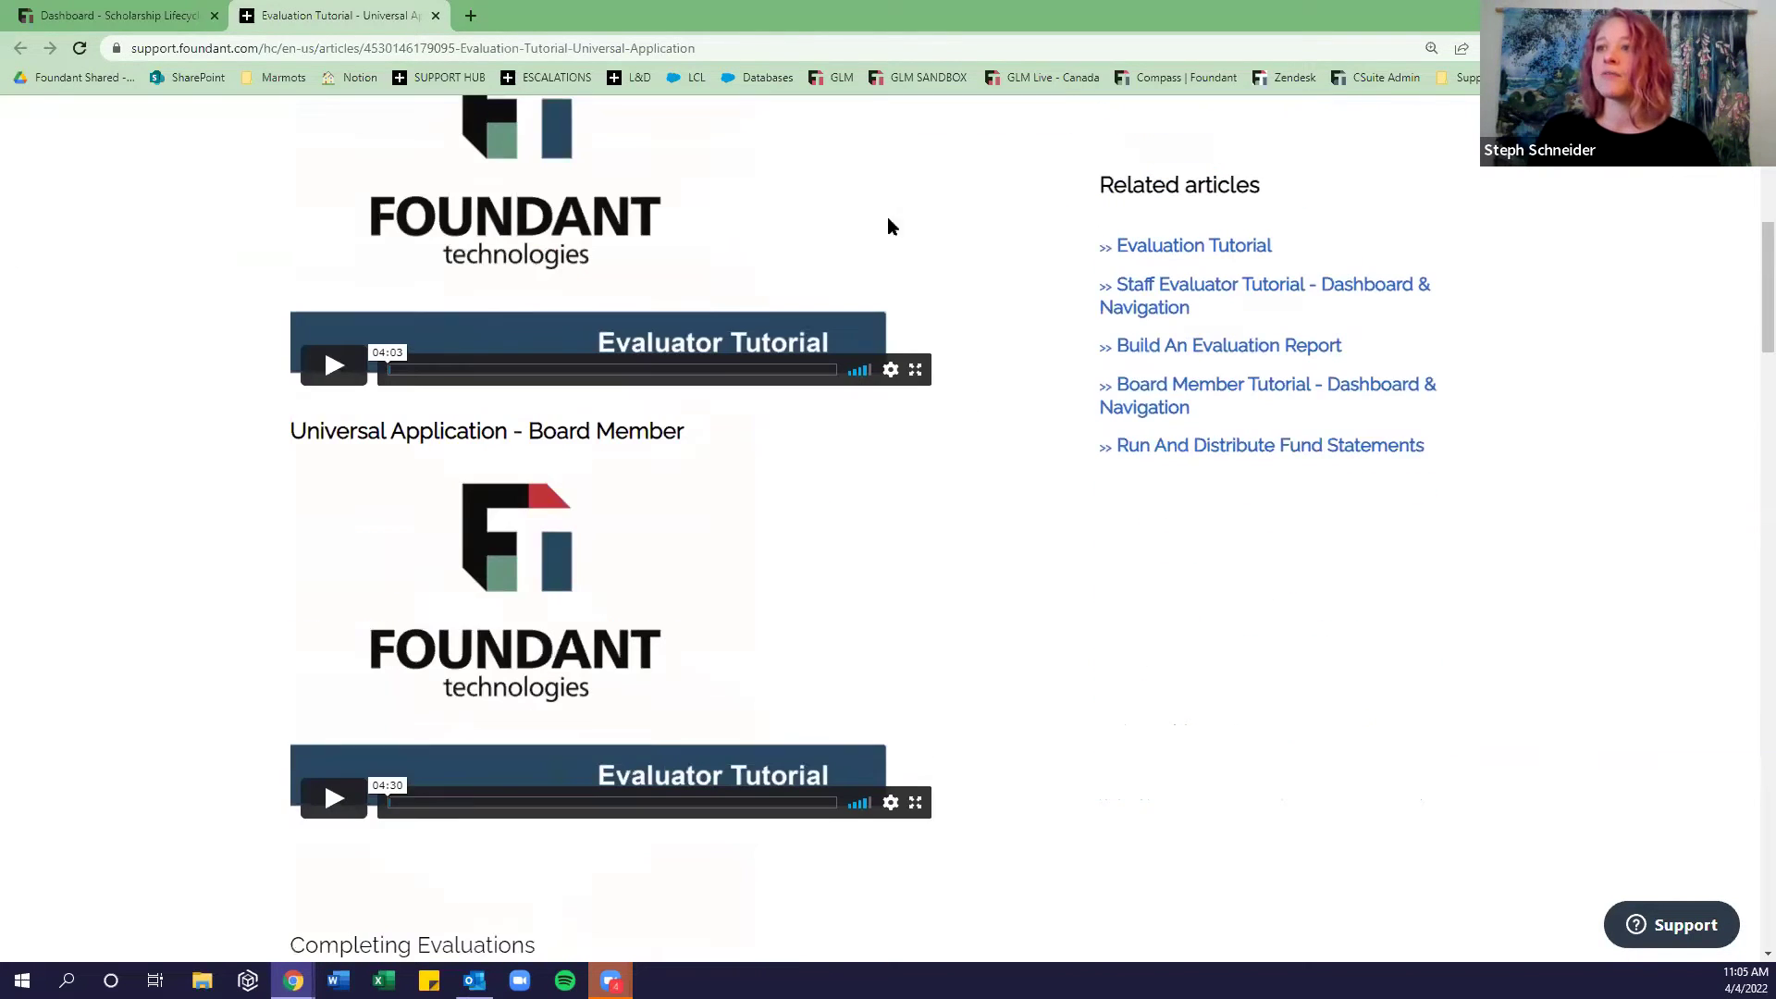
pyautogui.scroll(-9, 1062, 365)
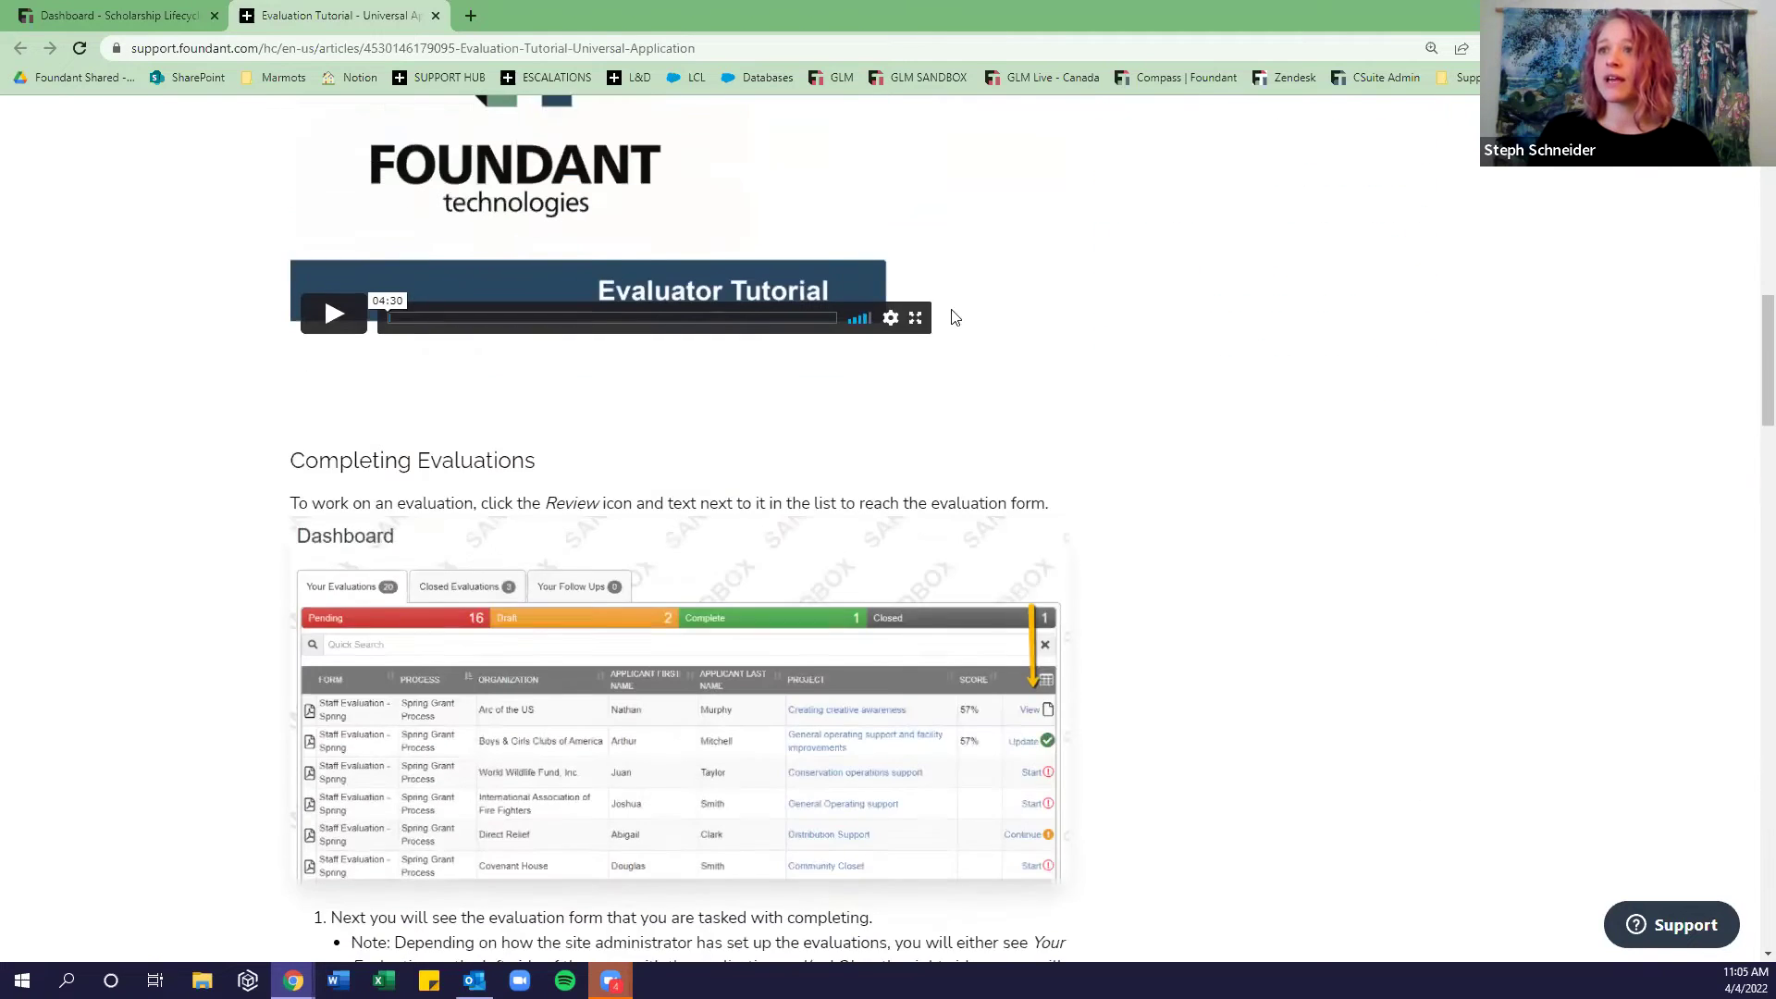
pyautogui.scroll(-6, 1078, 354)
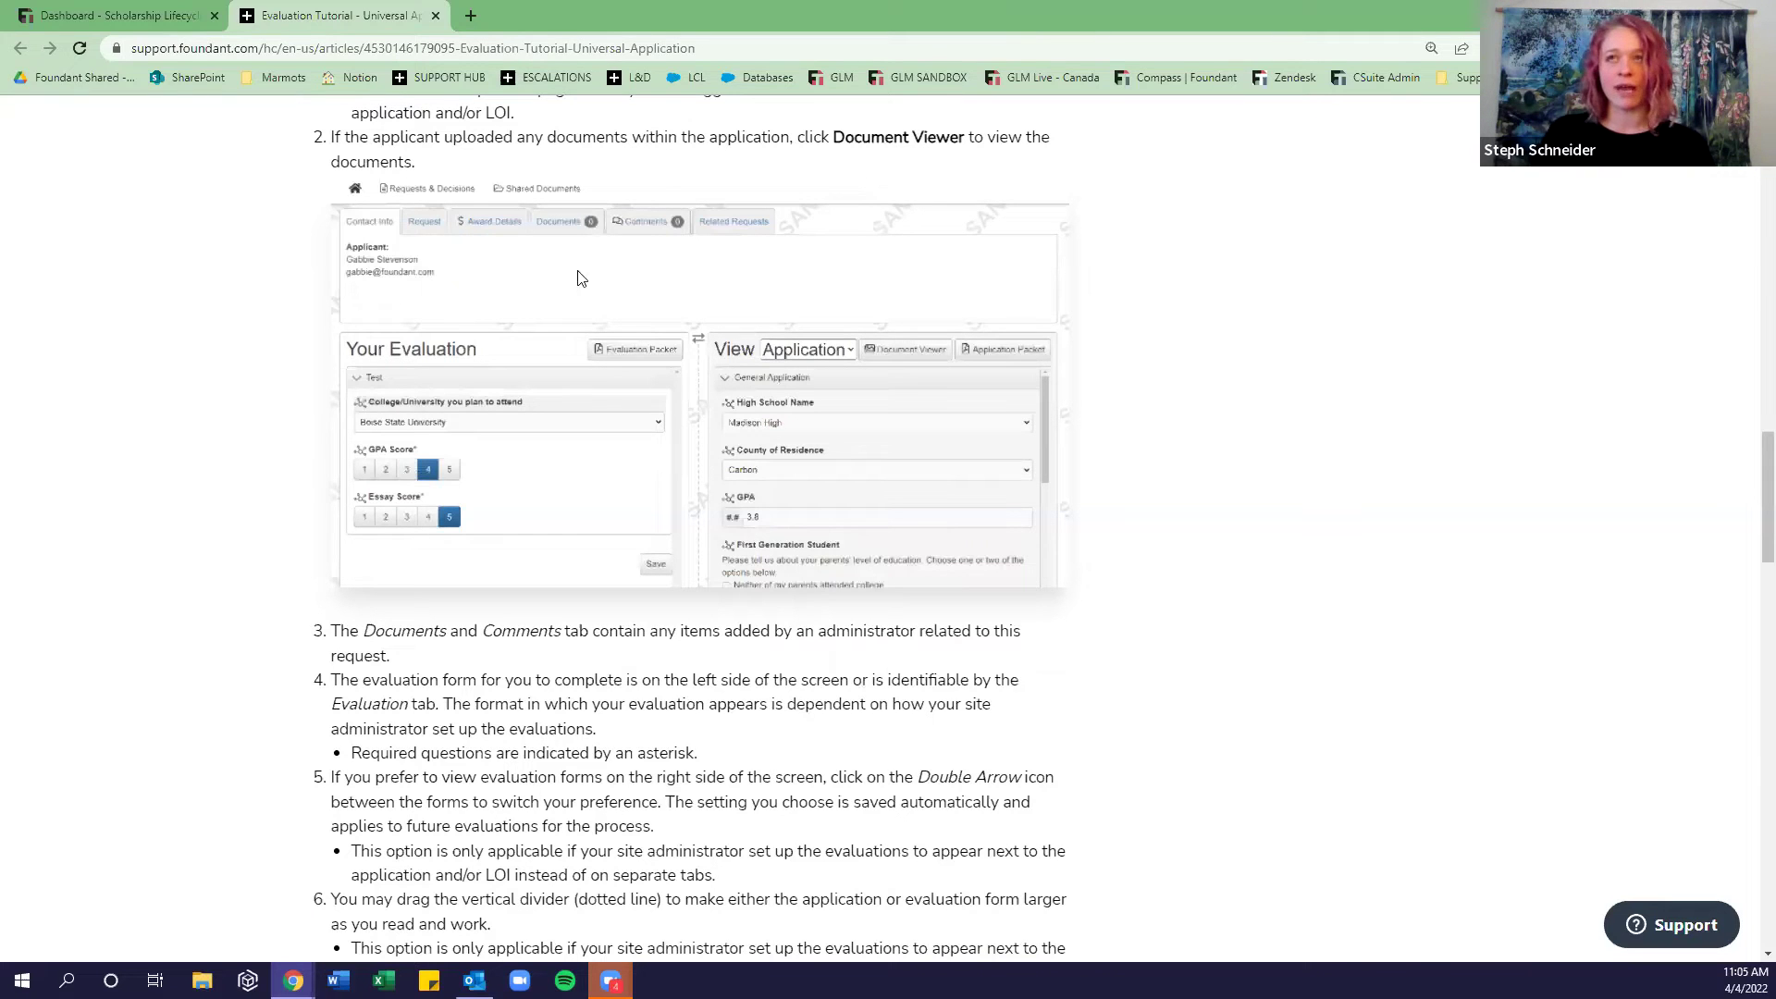
# Return to the evaluator Dashboard and close the tutorial article tab.
pyautogui.click(153, 13)
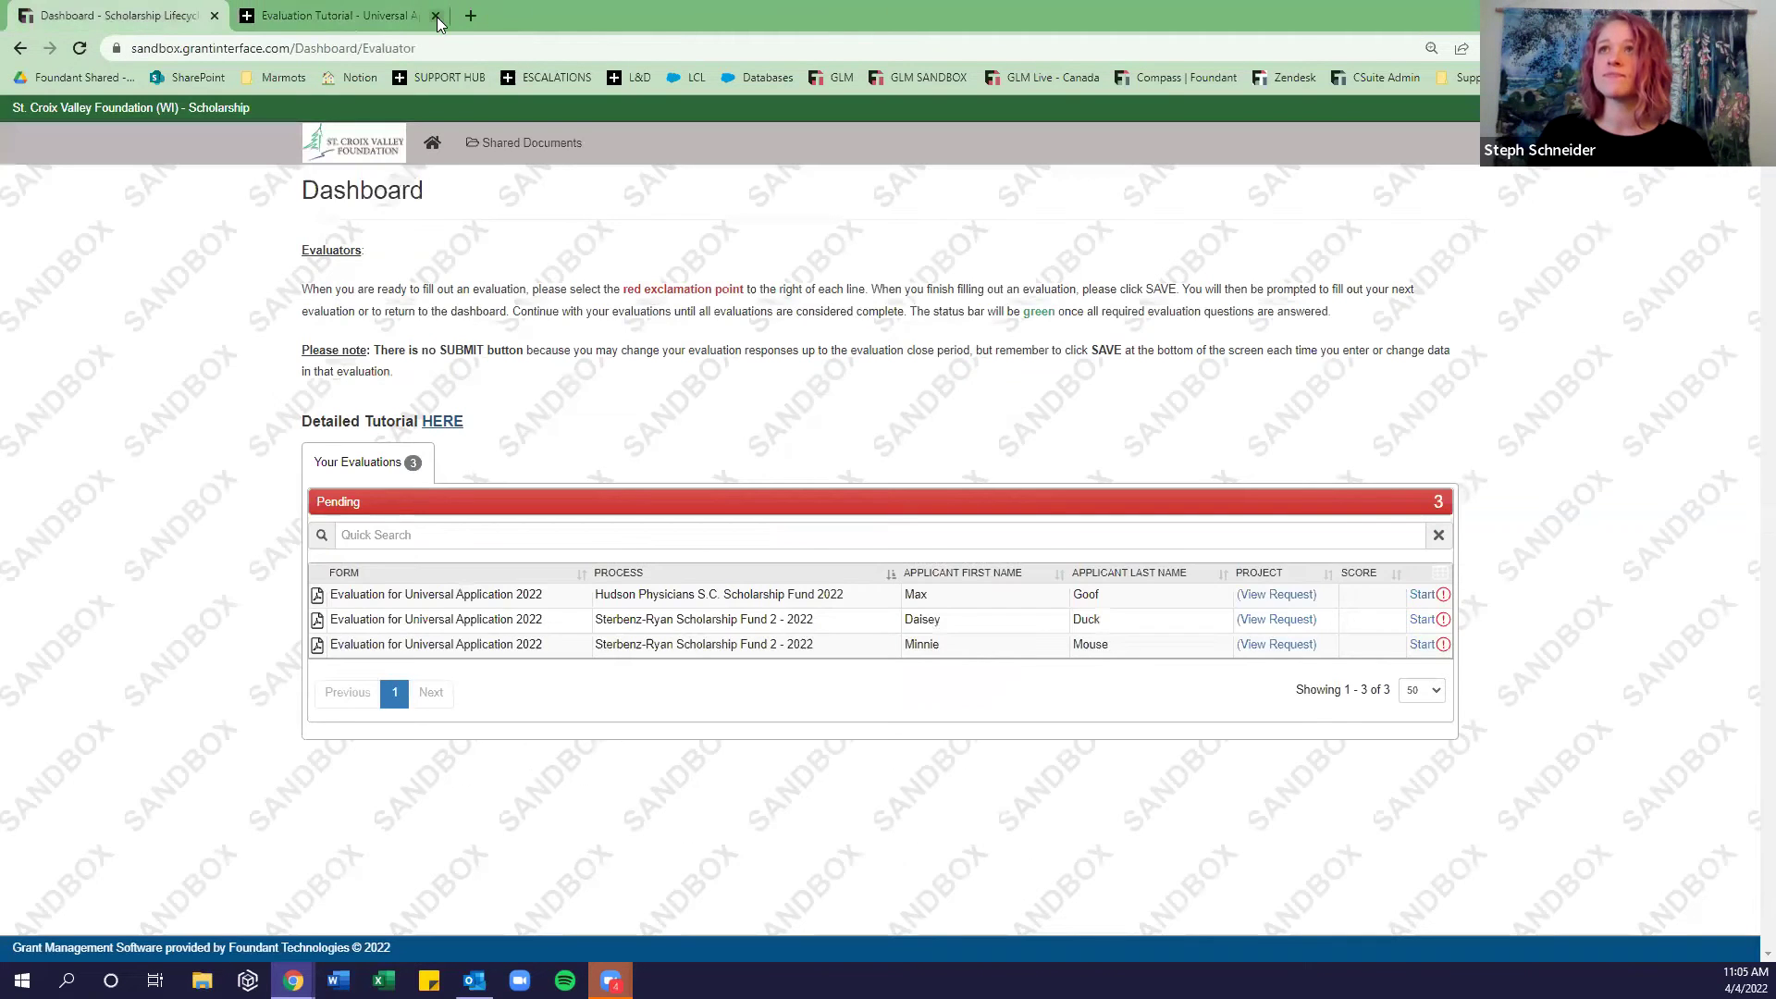
pyautogui.click(434, 16)
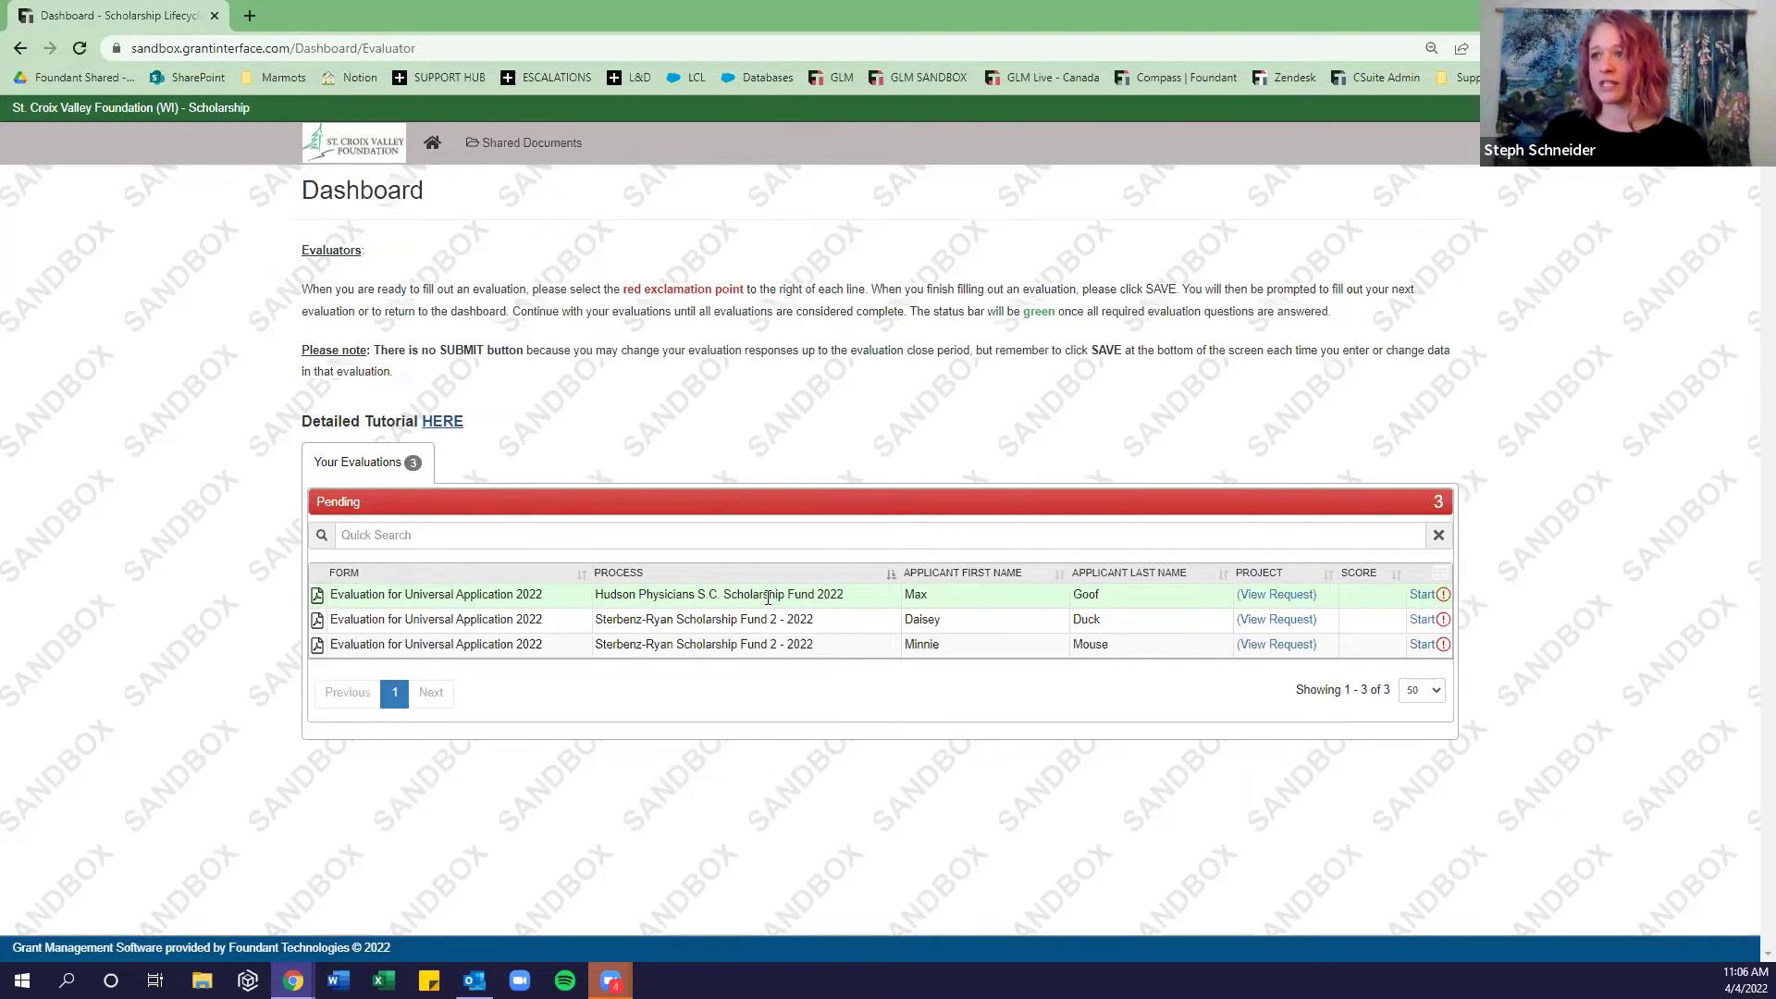
# Start the Hudson Physicians S.C. Scholarship Fund 2022 evaluation and scroll through the scoring form.
pyautogui.click(1423, 594)
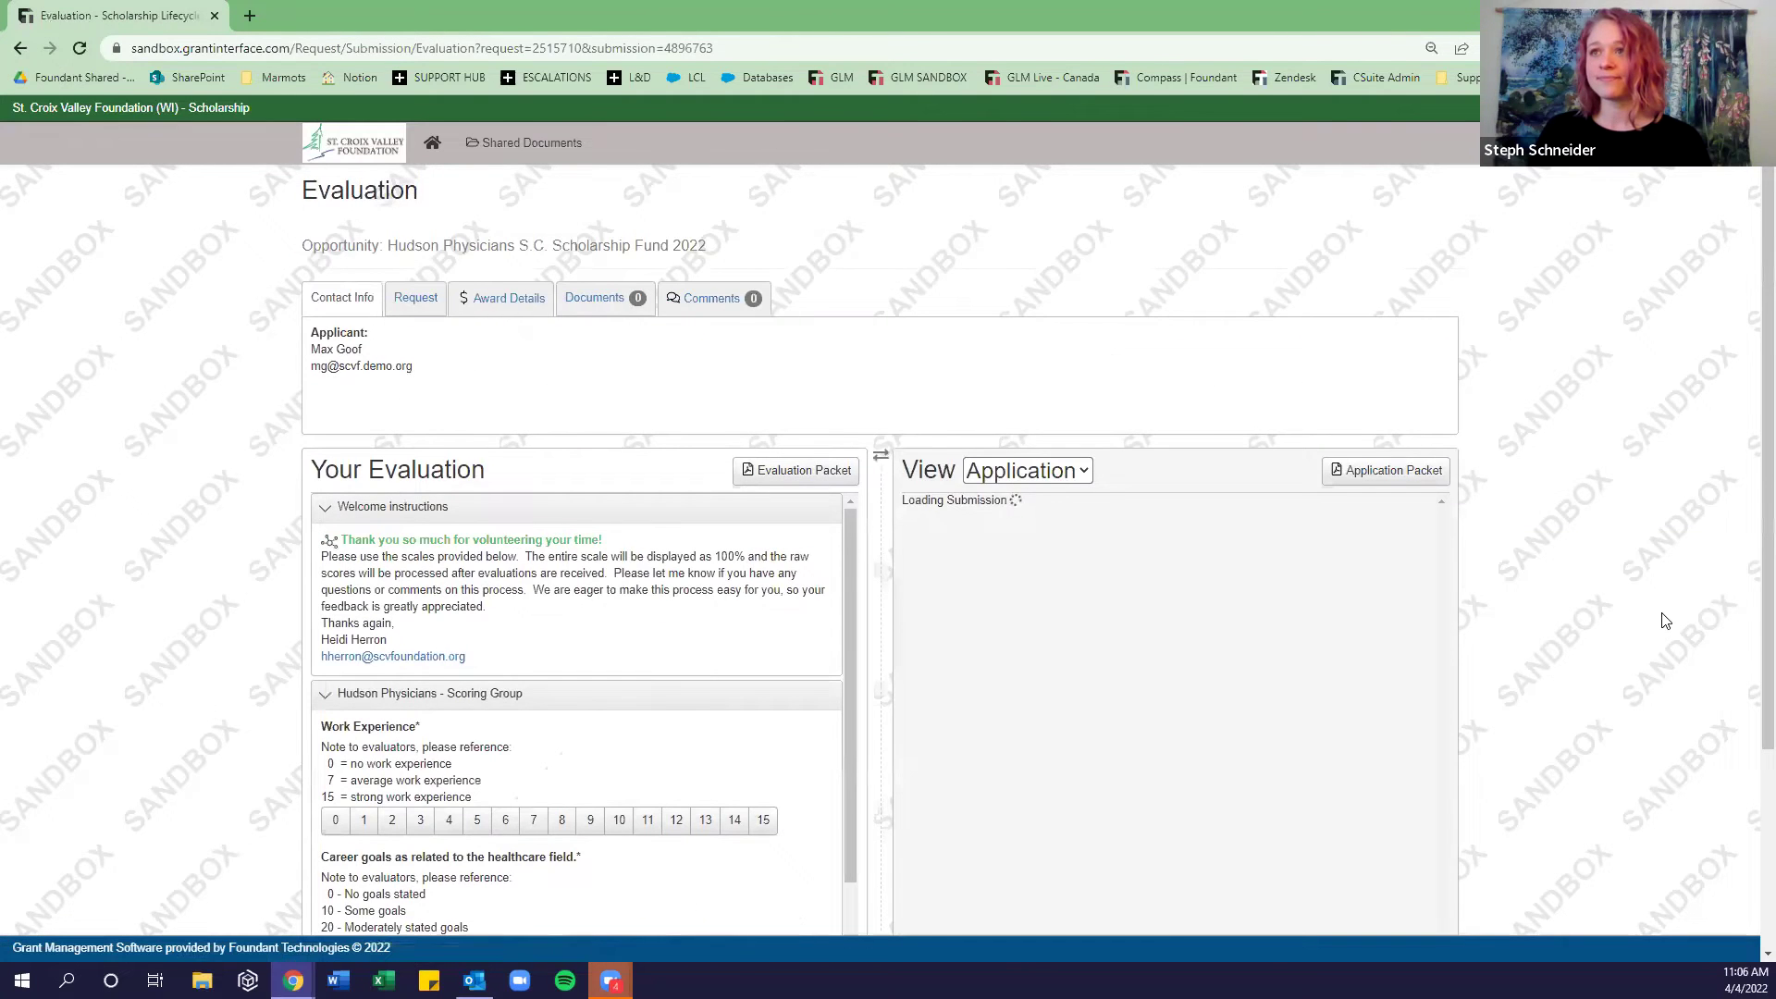
pyautogui.scroll(-3, 1656, 602)
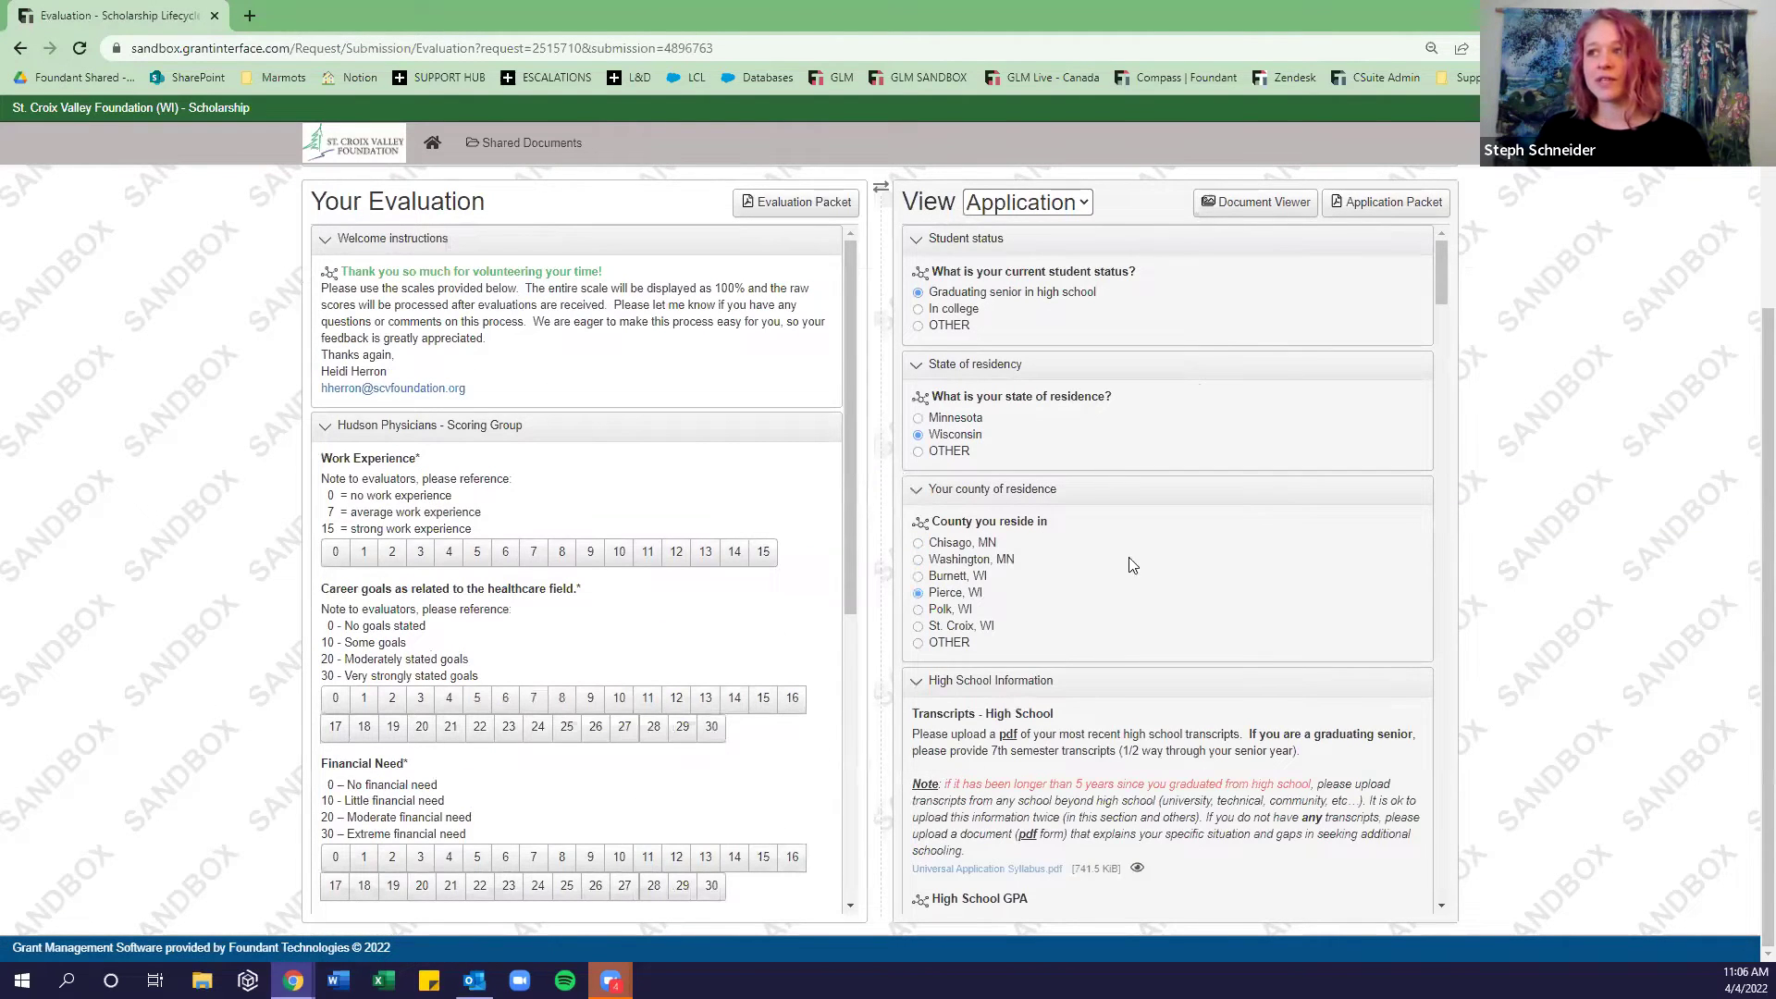
pyautogui.scroll(3, 1085, 442)
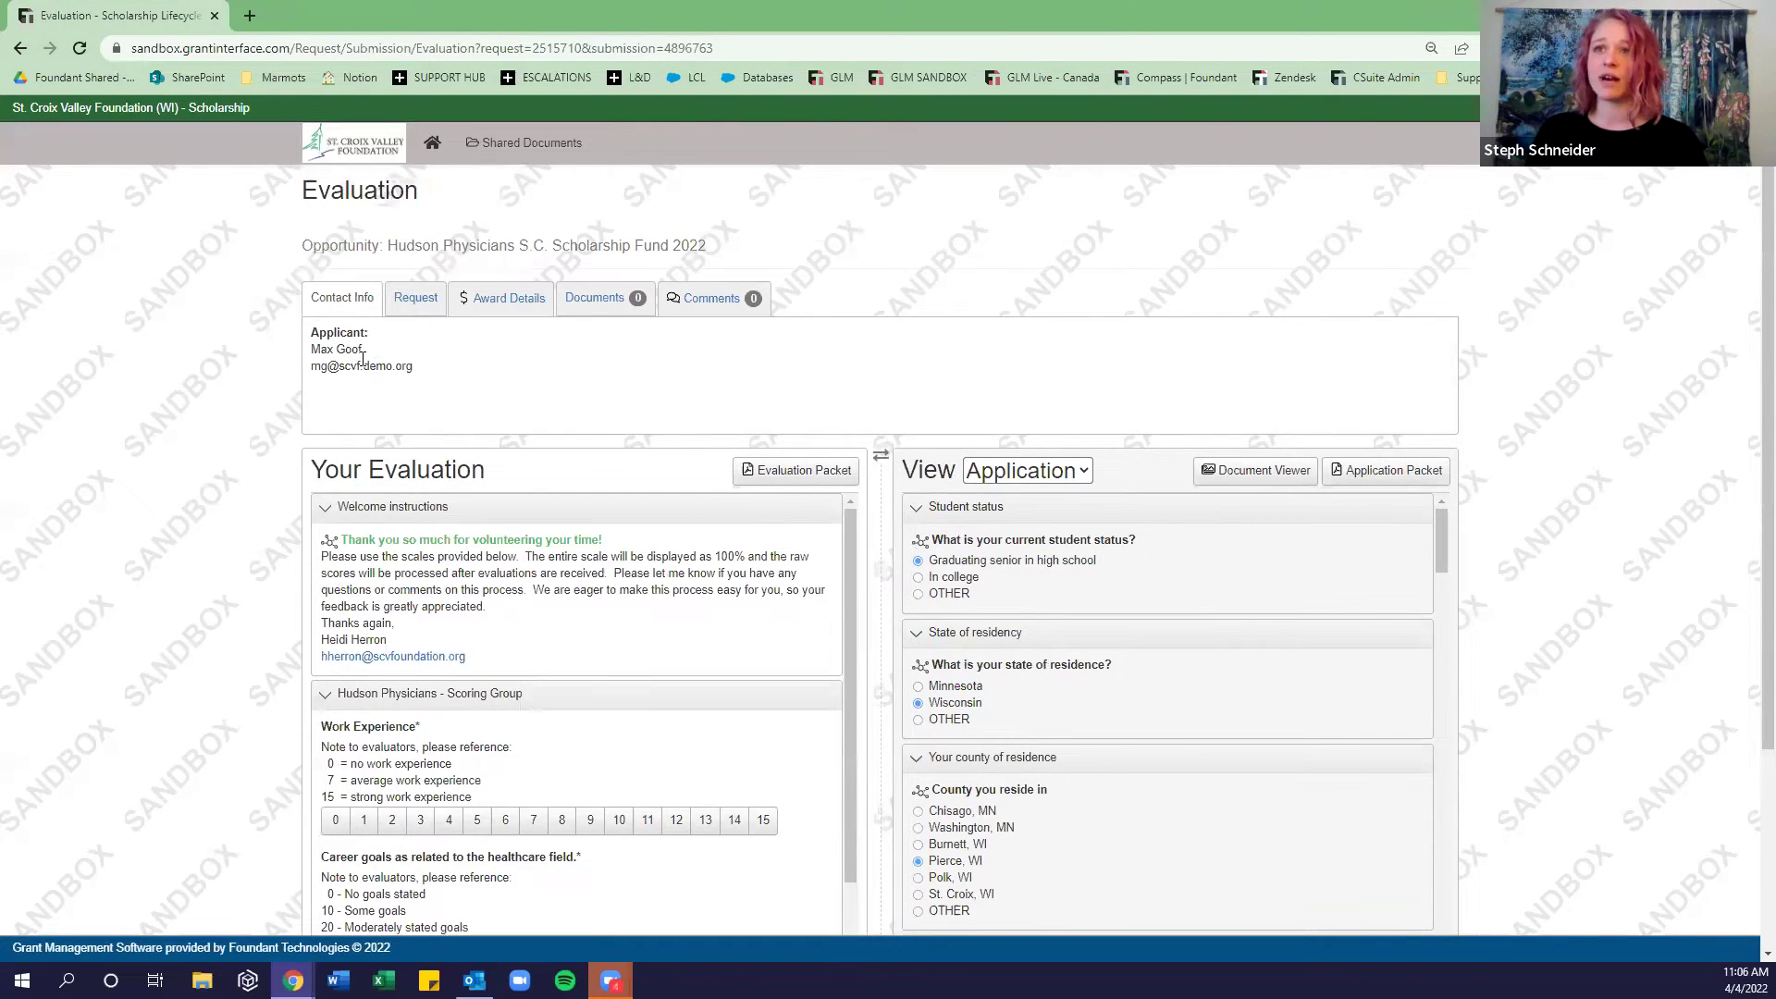
pyautogui.scroll(-1, 596, 383)
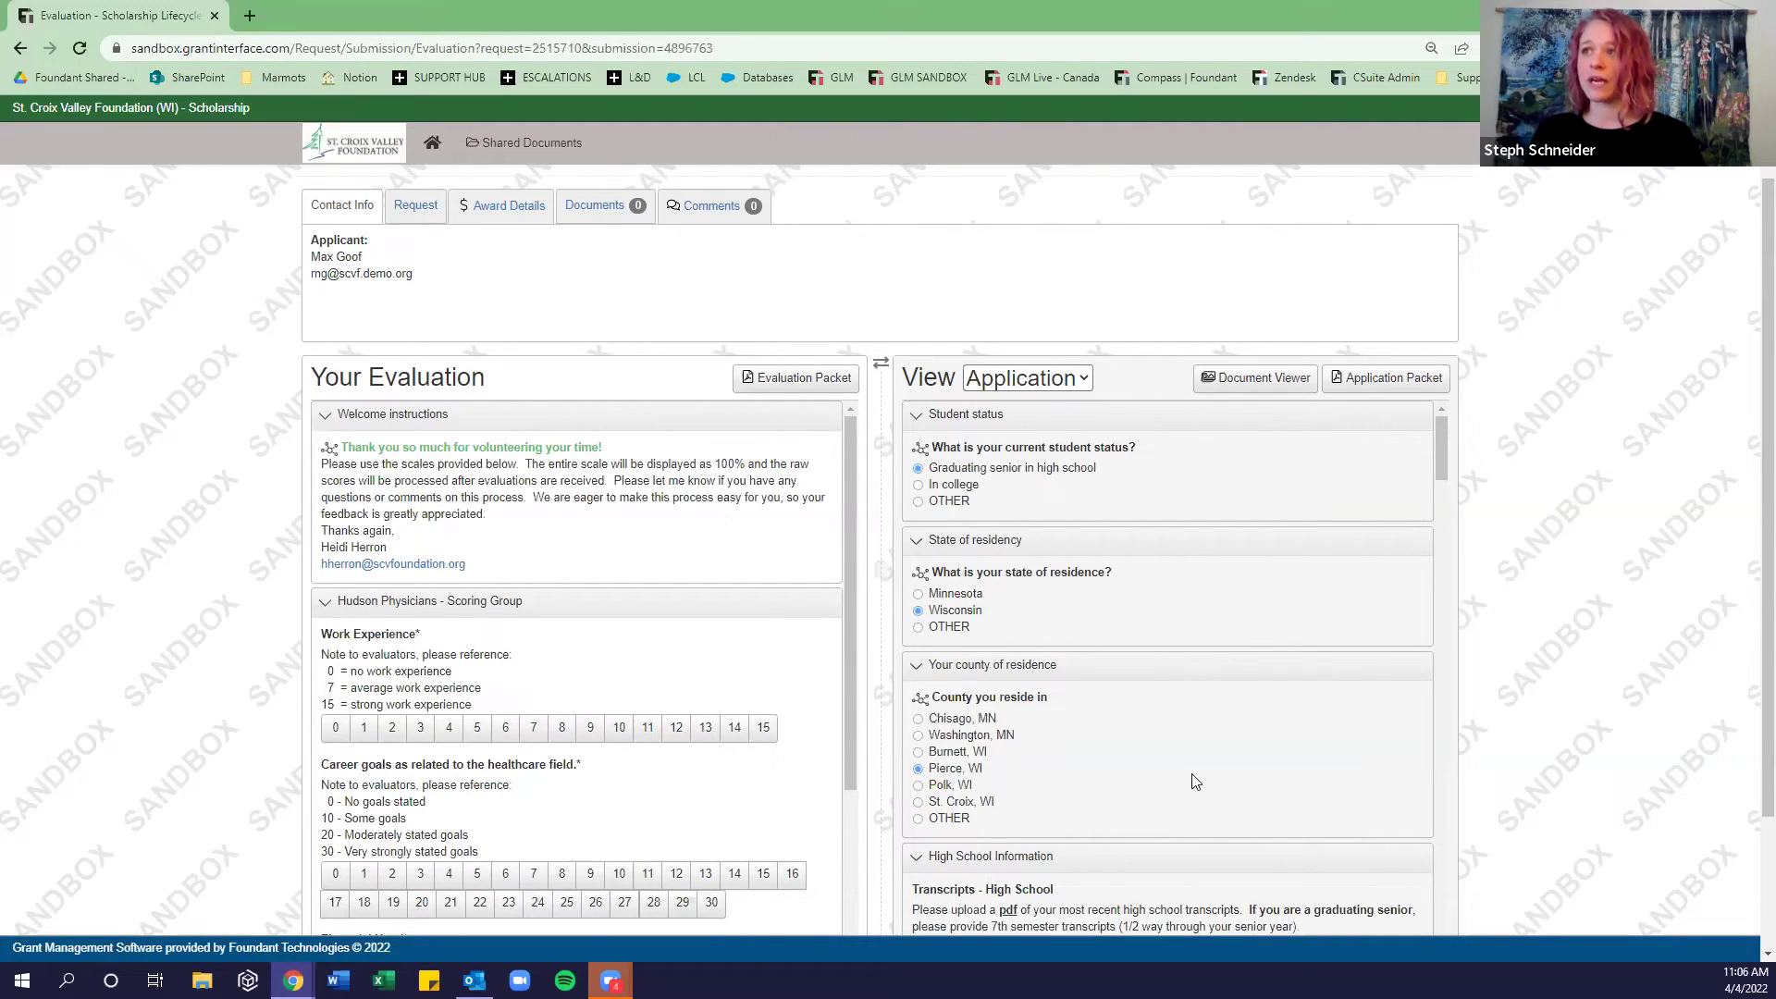
# Swap the evaluation and application panels and back, then scroll through each panel.
pyautogui.click(879, 373)
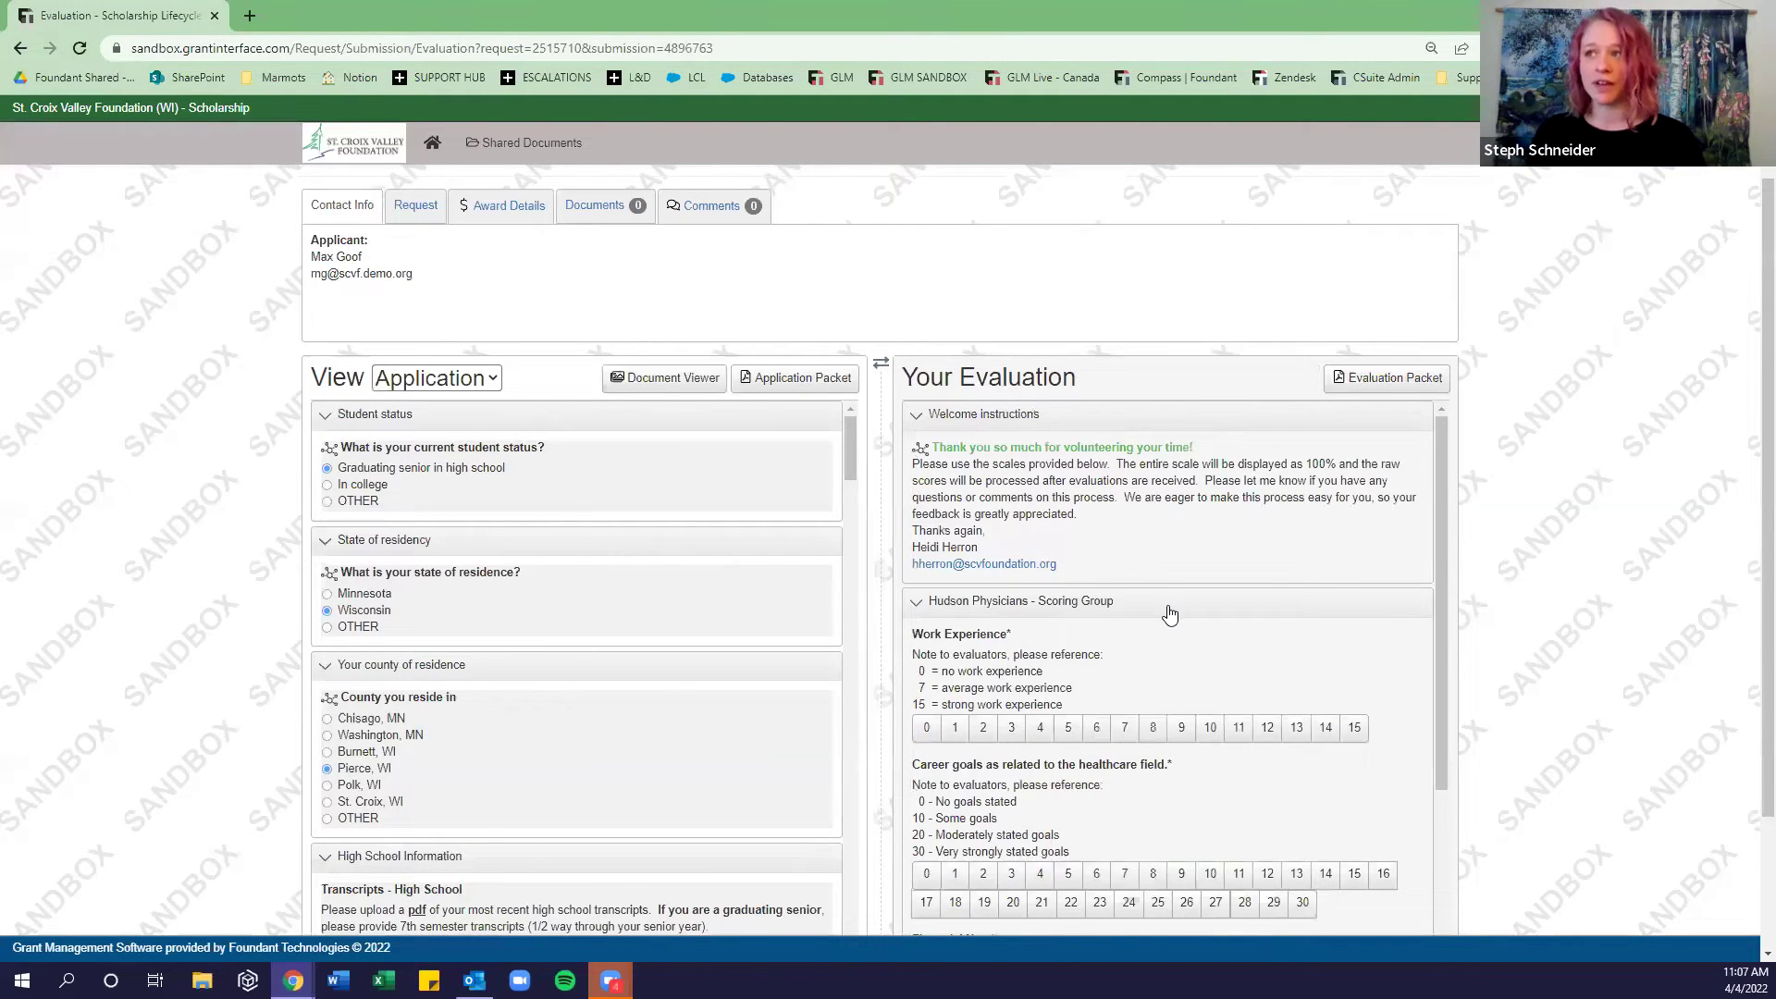
pyautogui.click(880, 373)
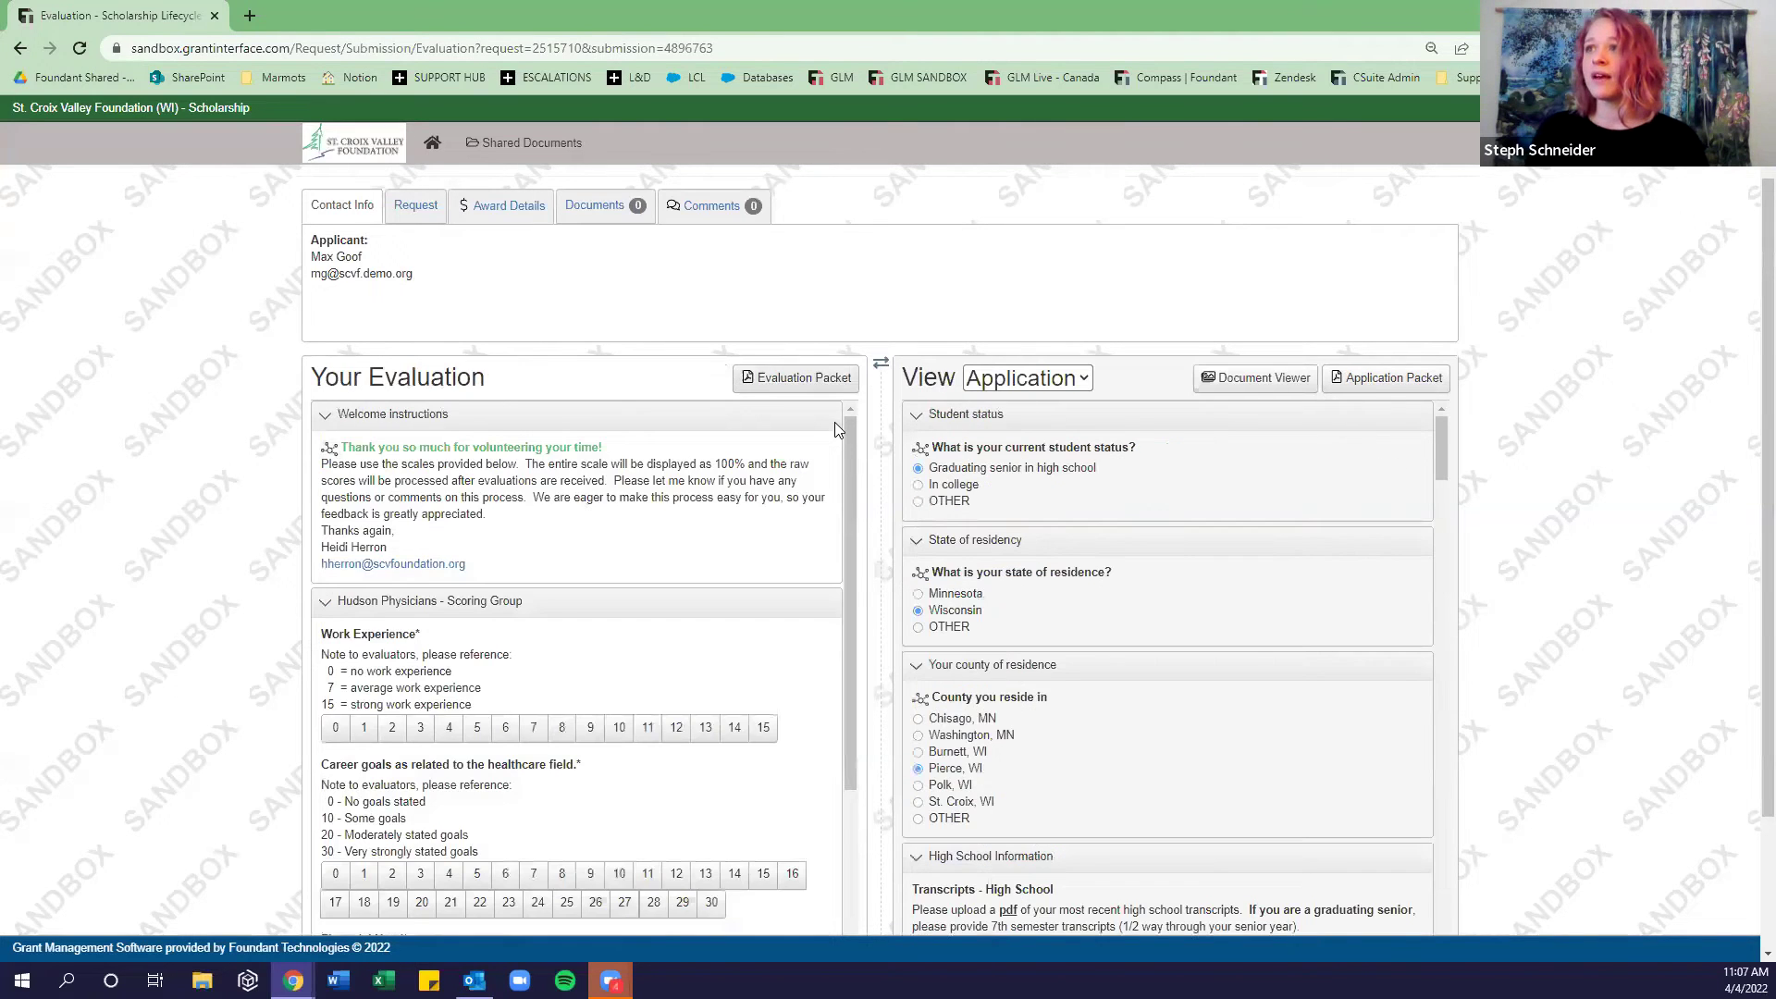
pyautogui.moveTo(849, 466); pyautogui.dragTo(846, 702)
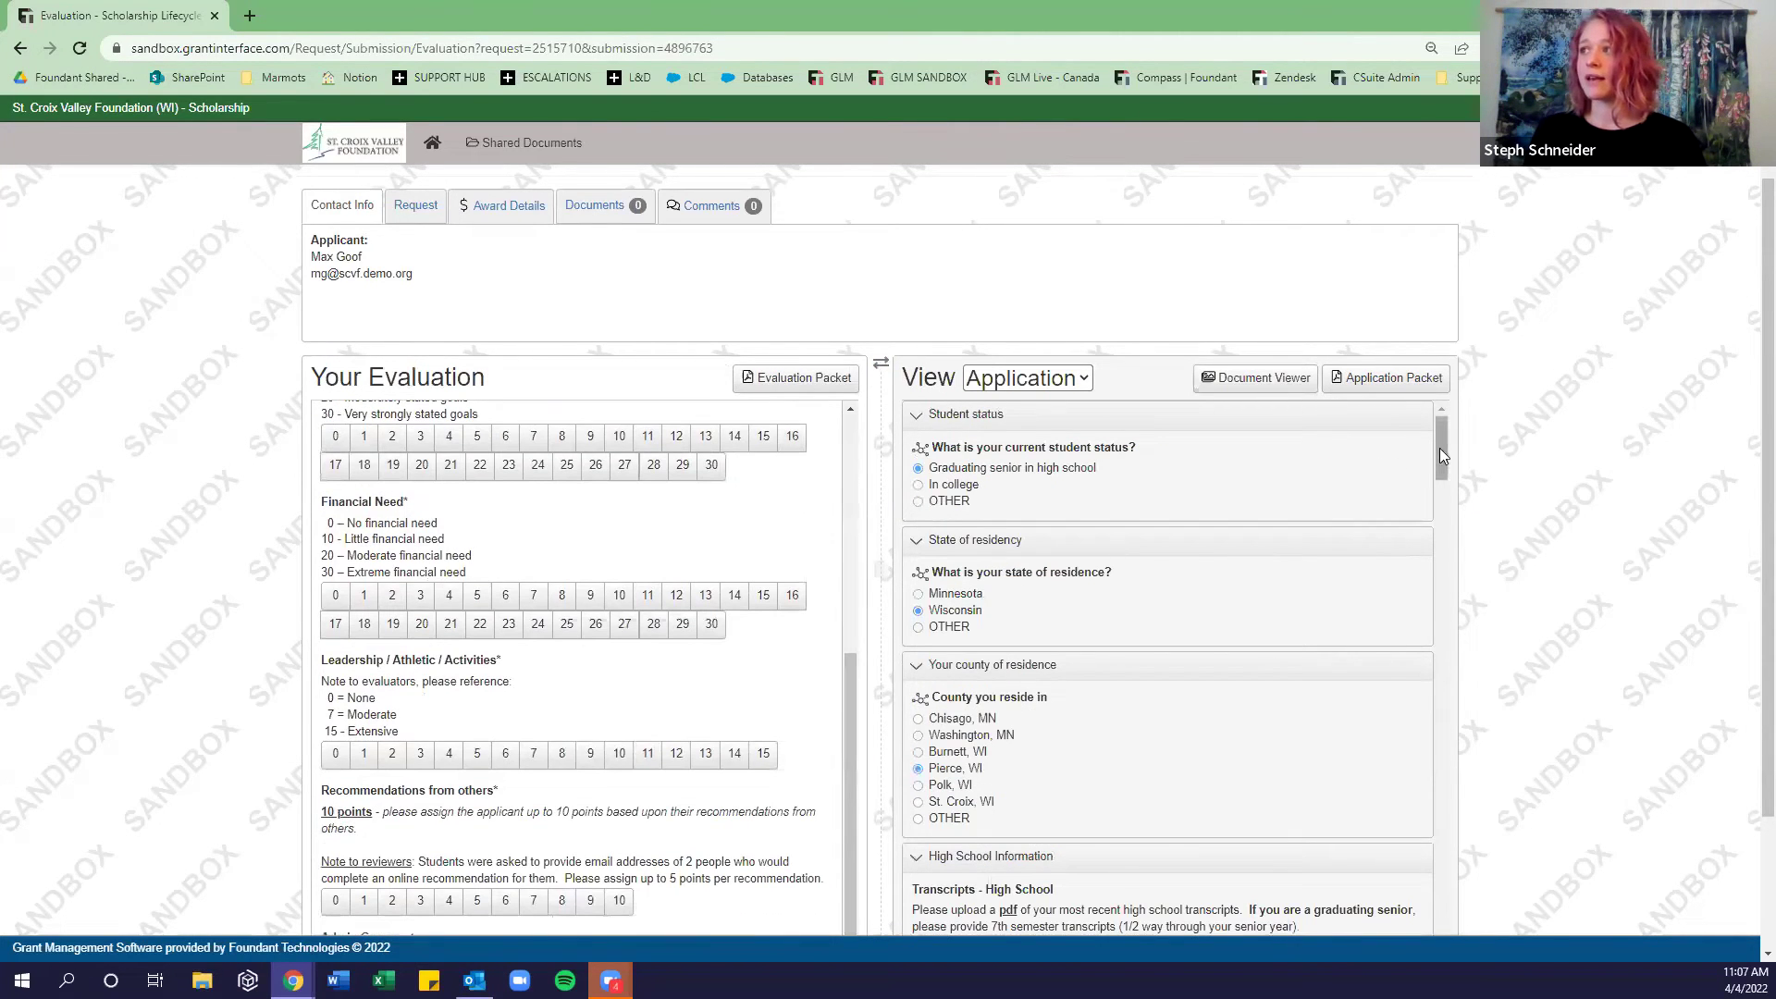
pyautogui.moveTo(1439, 448)
pyautogui.mouseDown()
pyautogui.moveTo(1443, 640)
pyautogui.moveTo(1443, 413)
pyautogui.mouseUp()
pyautogui.moveTo(849, 697); pyautogui.dragTo(855, 414)
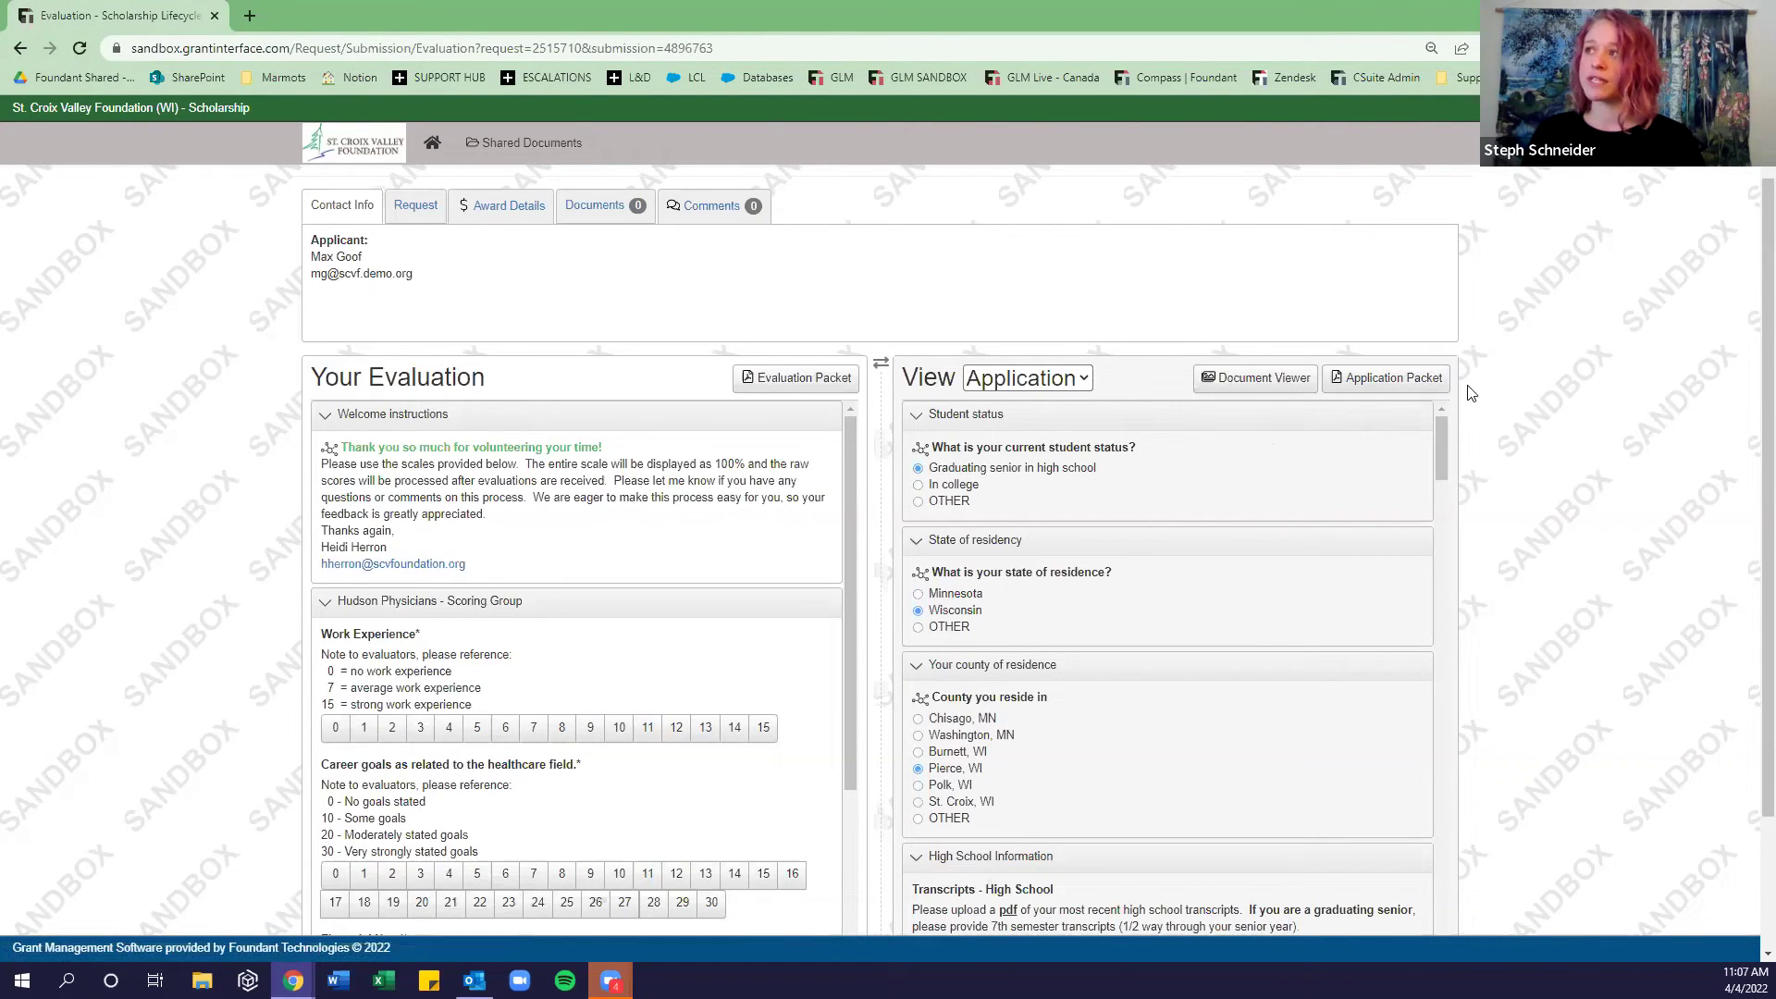
# Review ApplicationPacket (6).pdf down to its Universal Application Syllabus.pdf upload listing, then close it.
pyautogui.click(1392, 381)
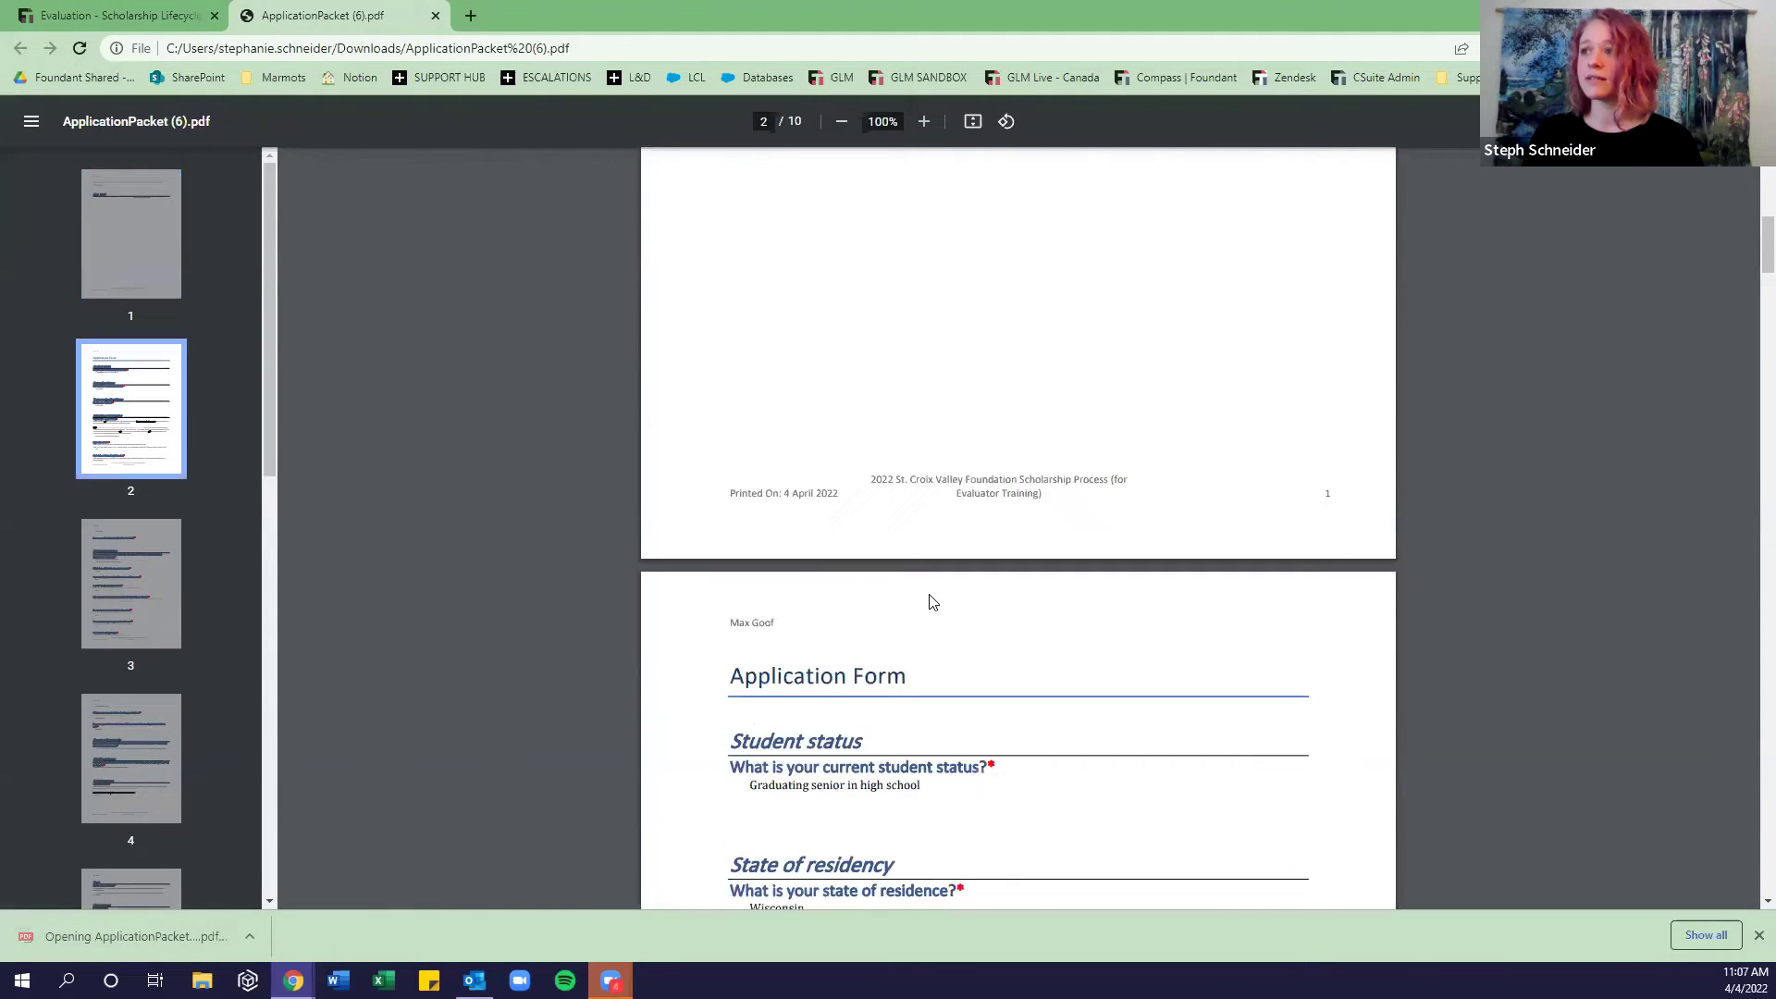
pyautogui.scroll(-3, 928, 602)
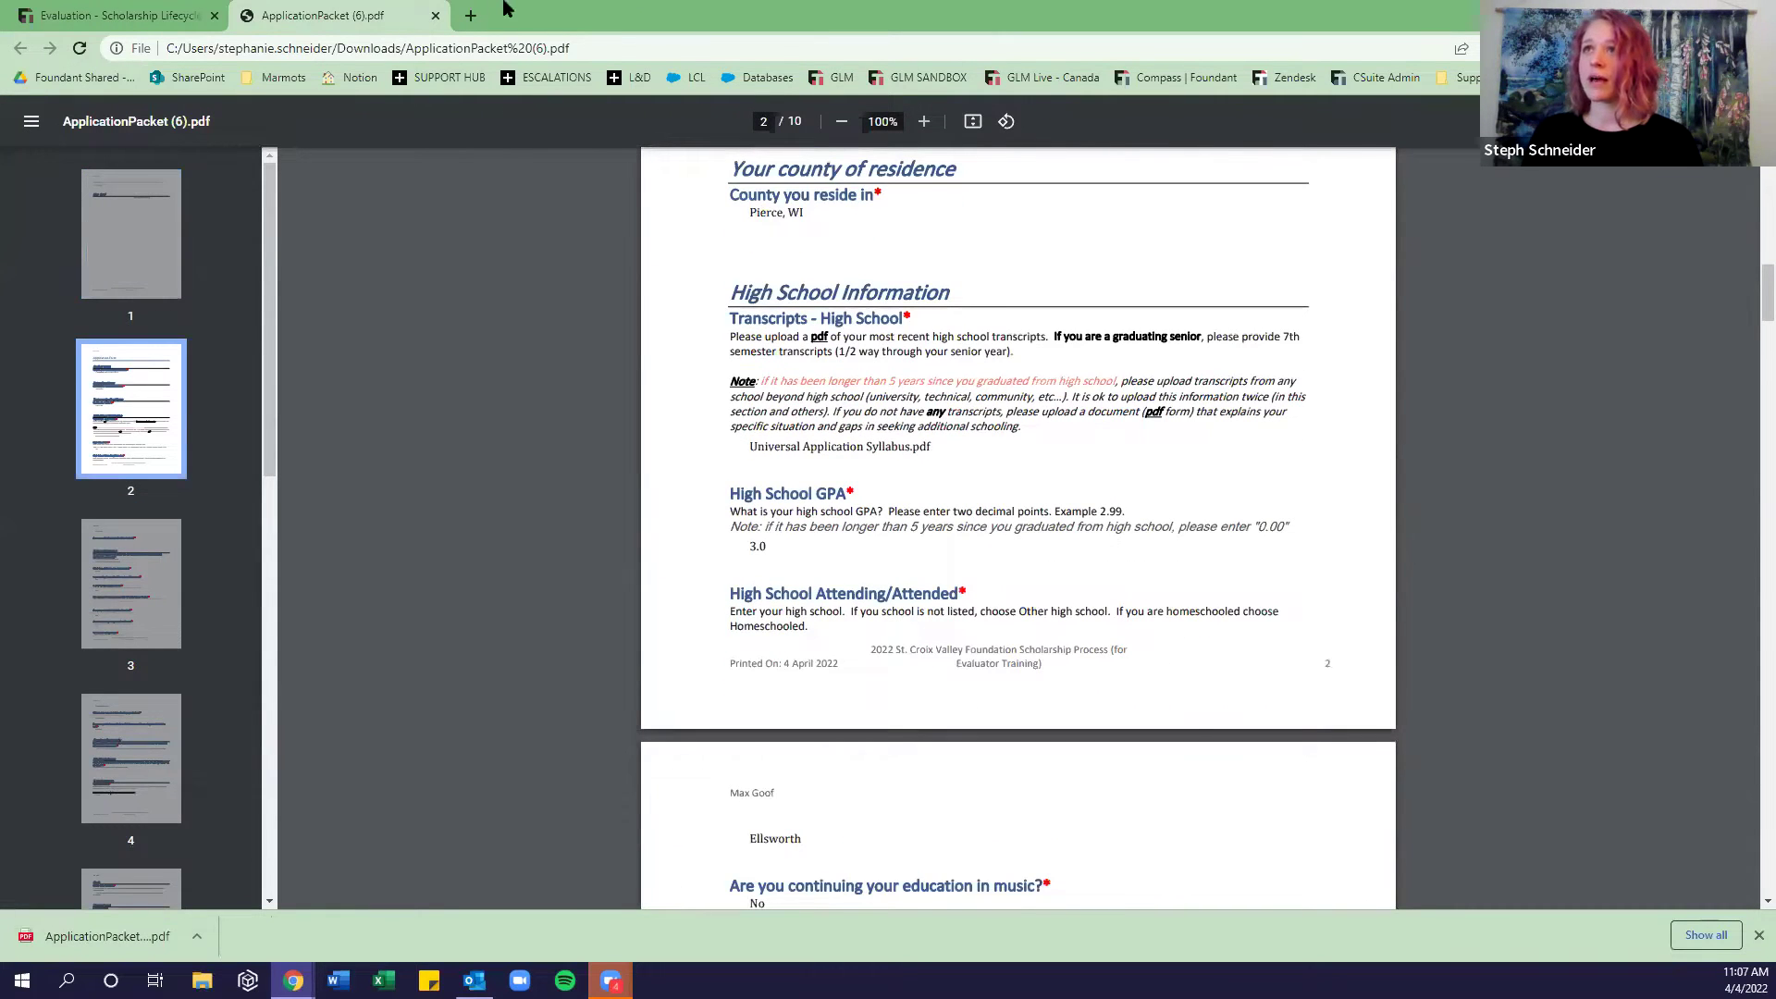
pyautogui.middleClick(271, 11)
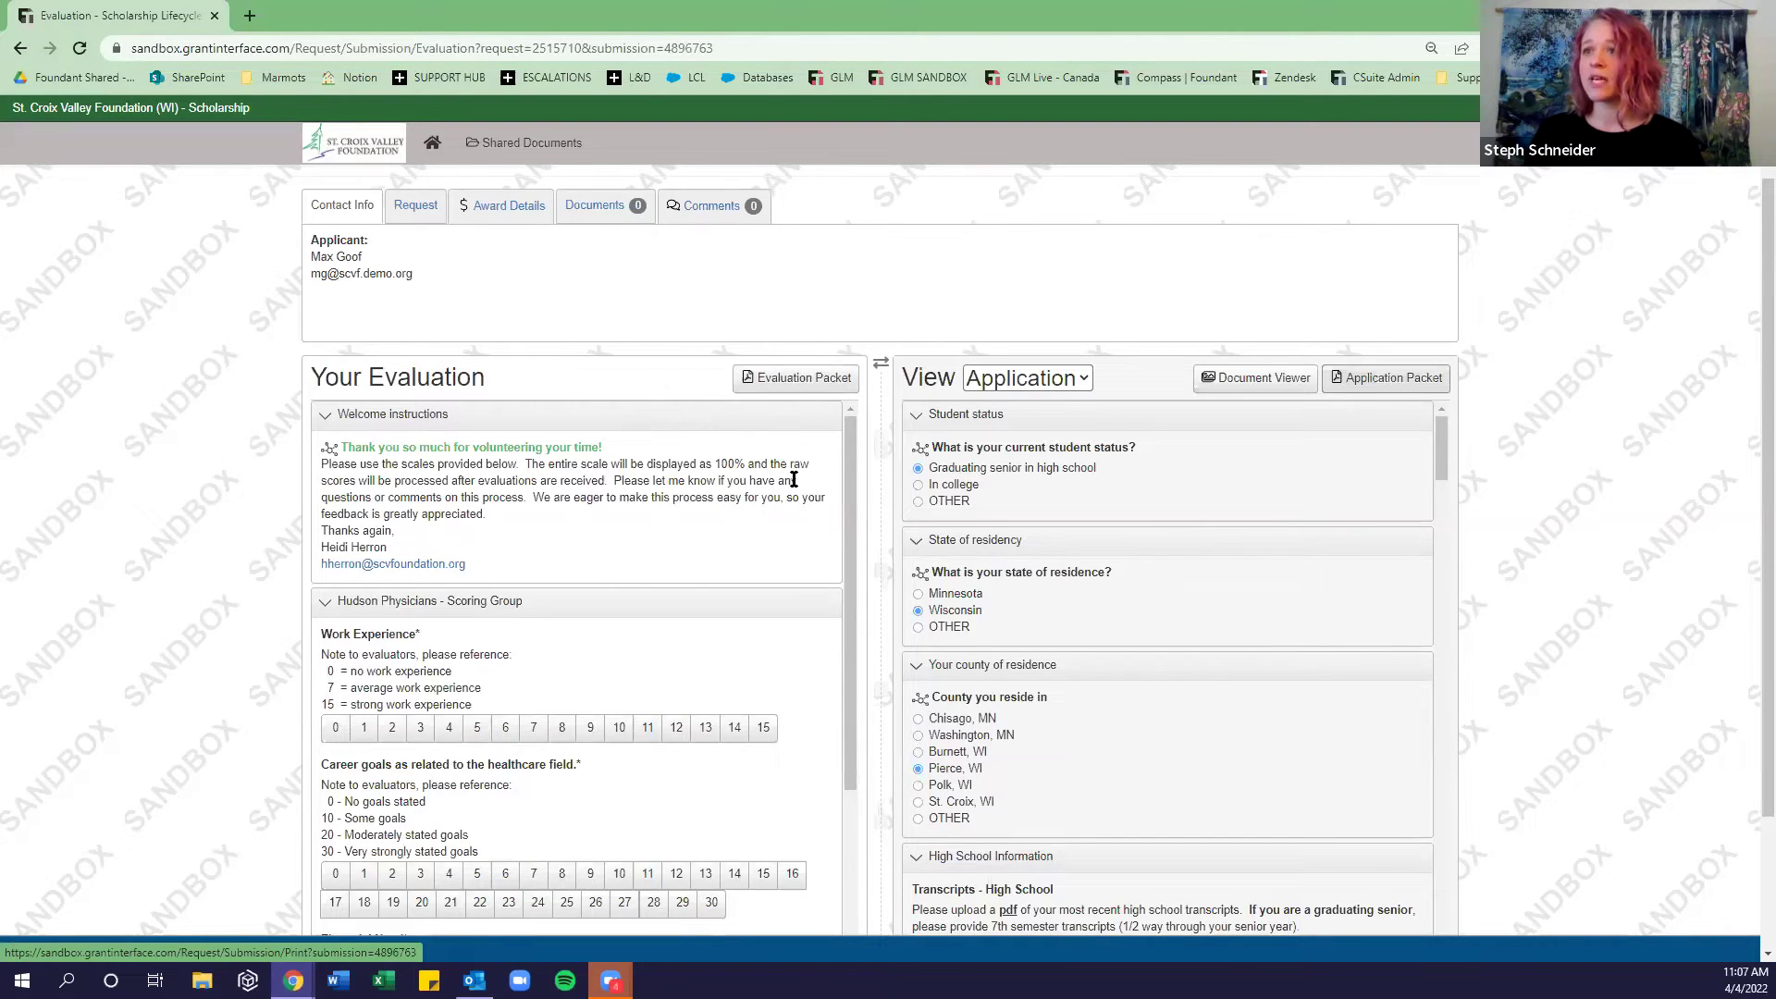
# After reading the application answers, rate Work Experience 0 and Career Goals 10.
pyautogui.scroll(-1, 751, 476)
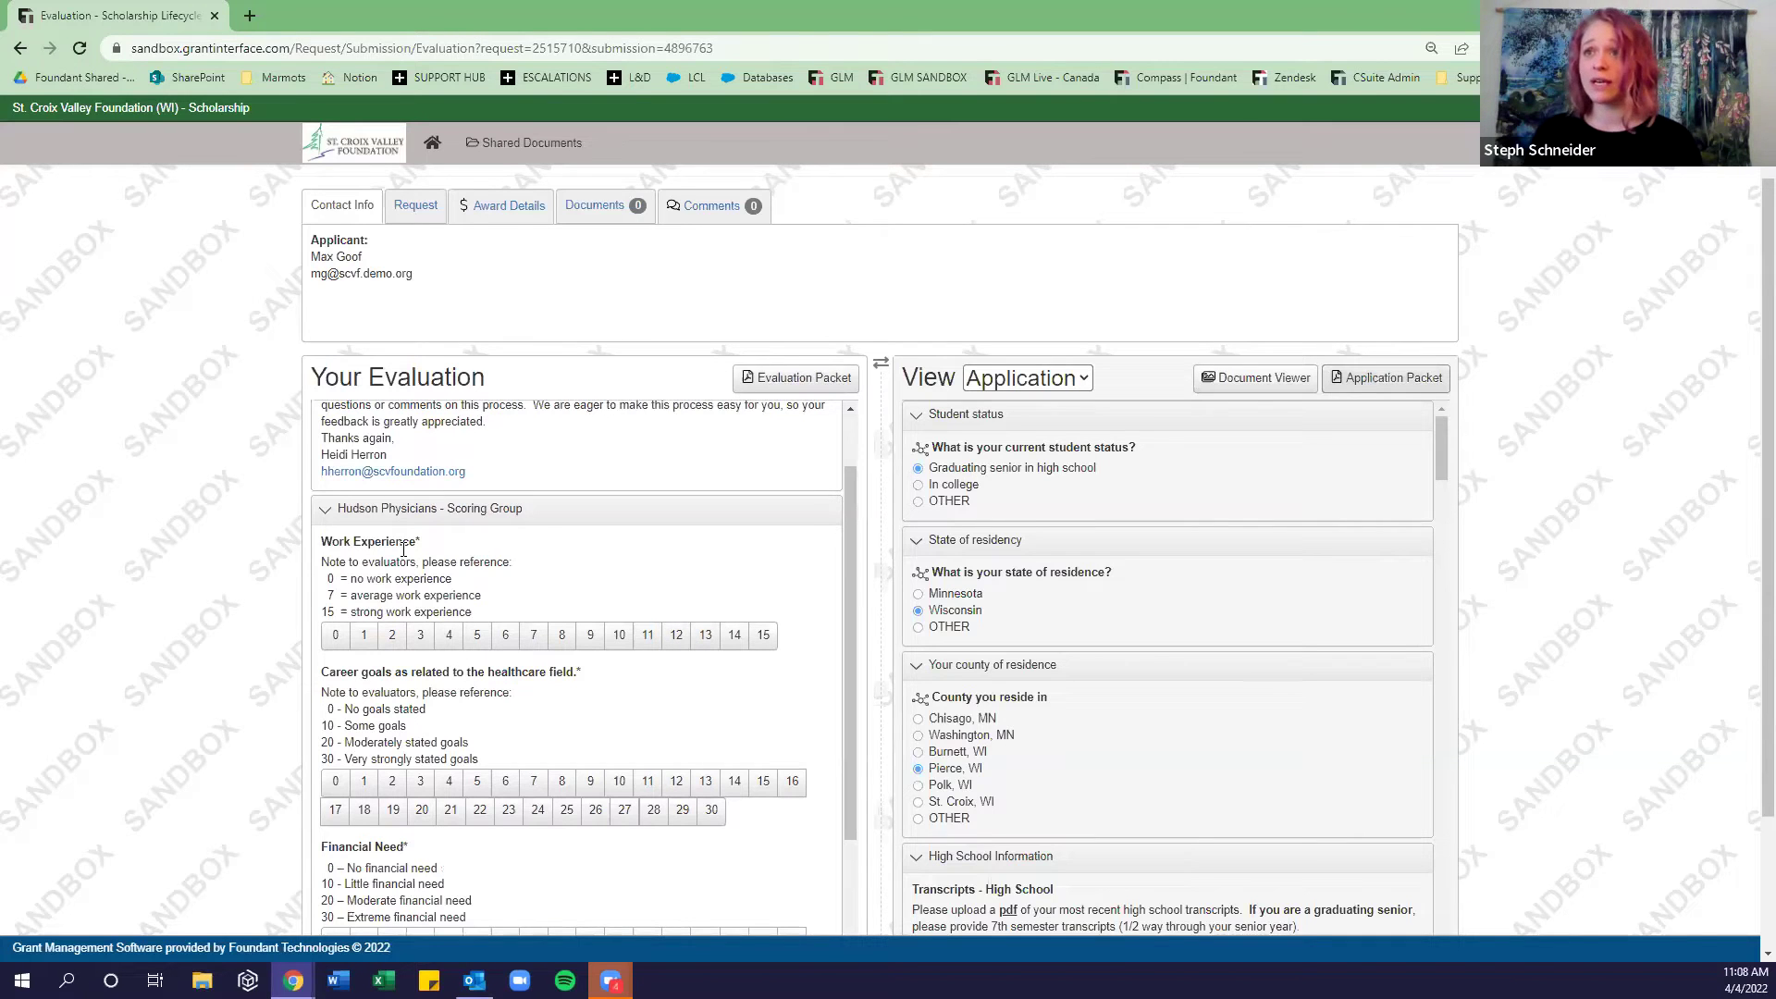
pyautogui.scroll(-8, 1167, 575)
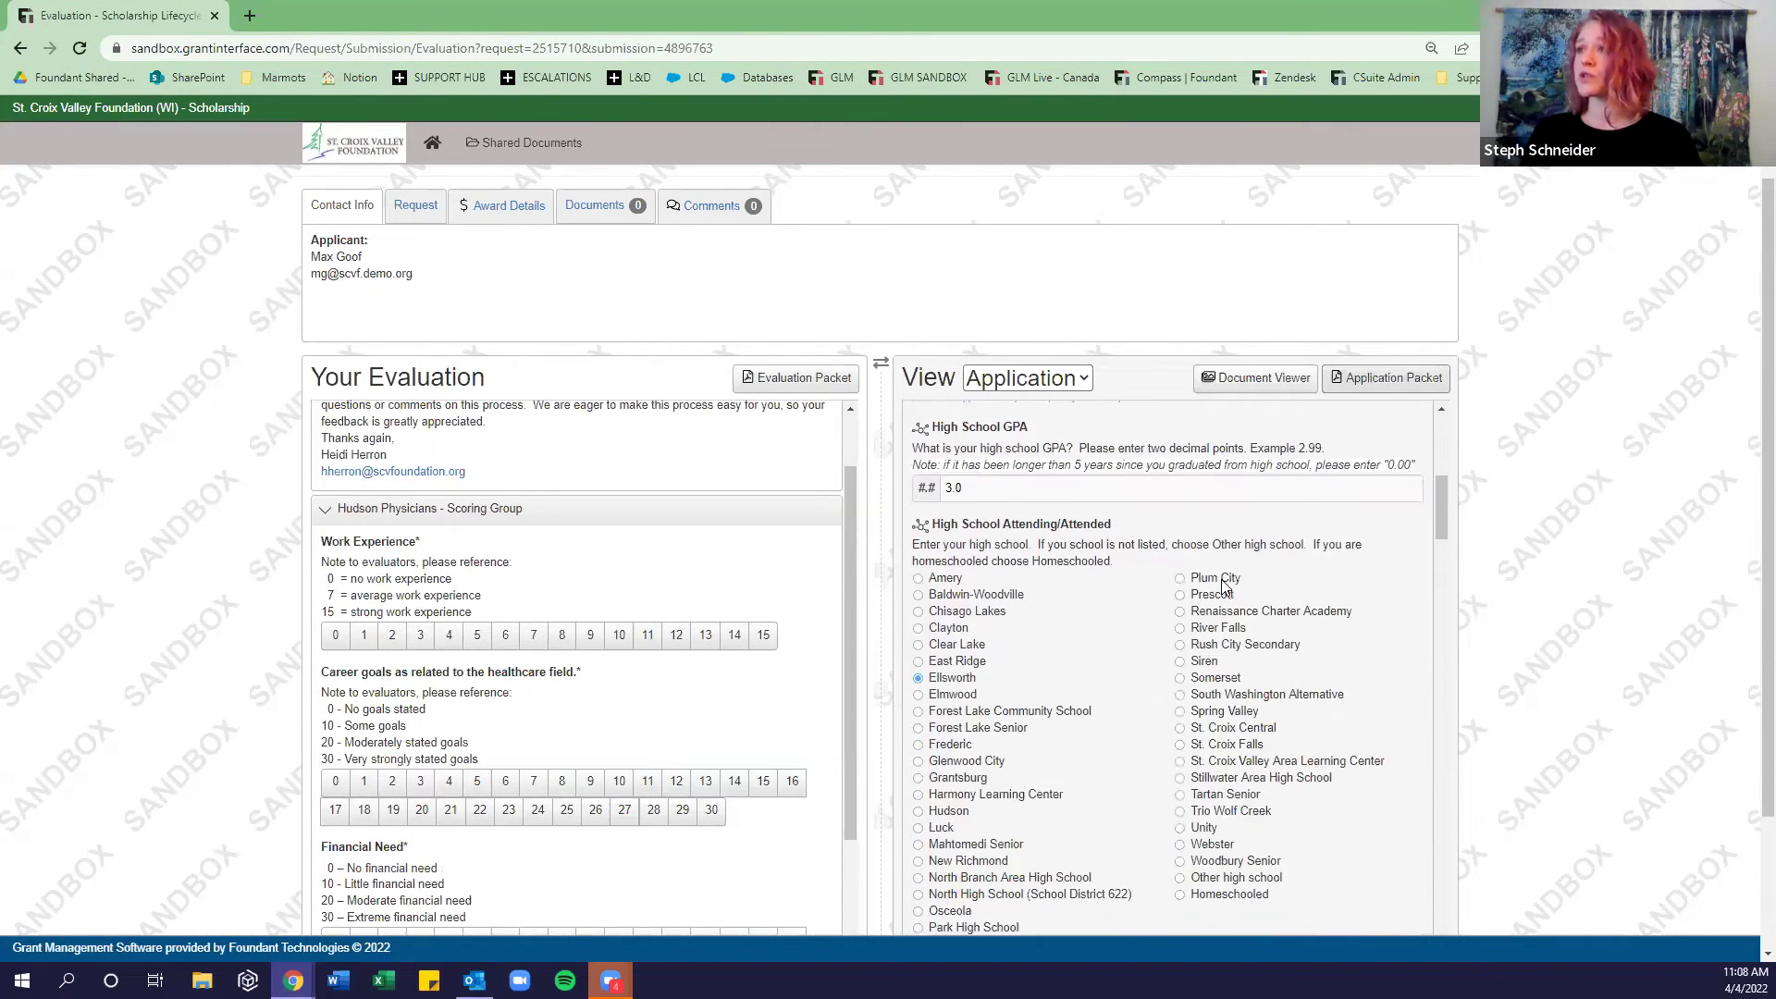
pyautogui.scroll(-10, 1221, 585)
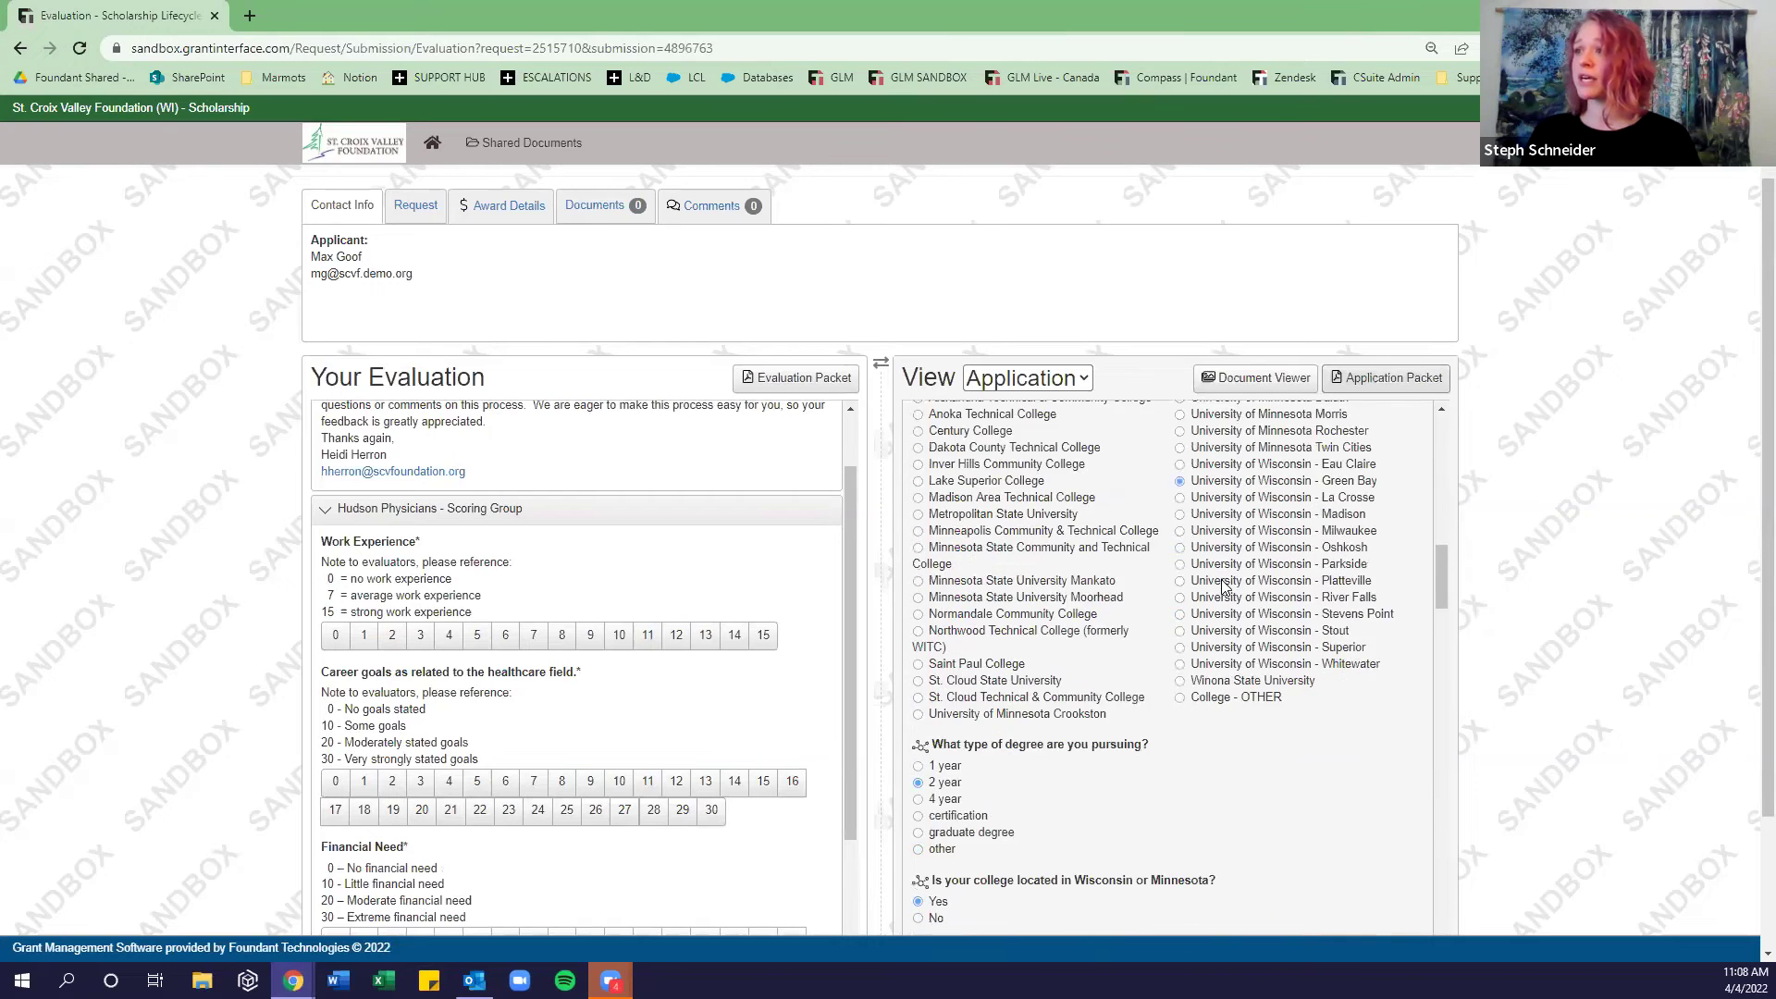
pyautogui.scroll(-12, 1221, 585)
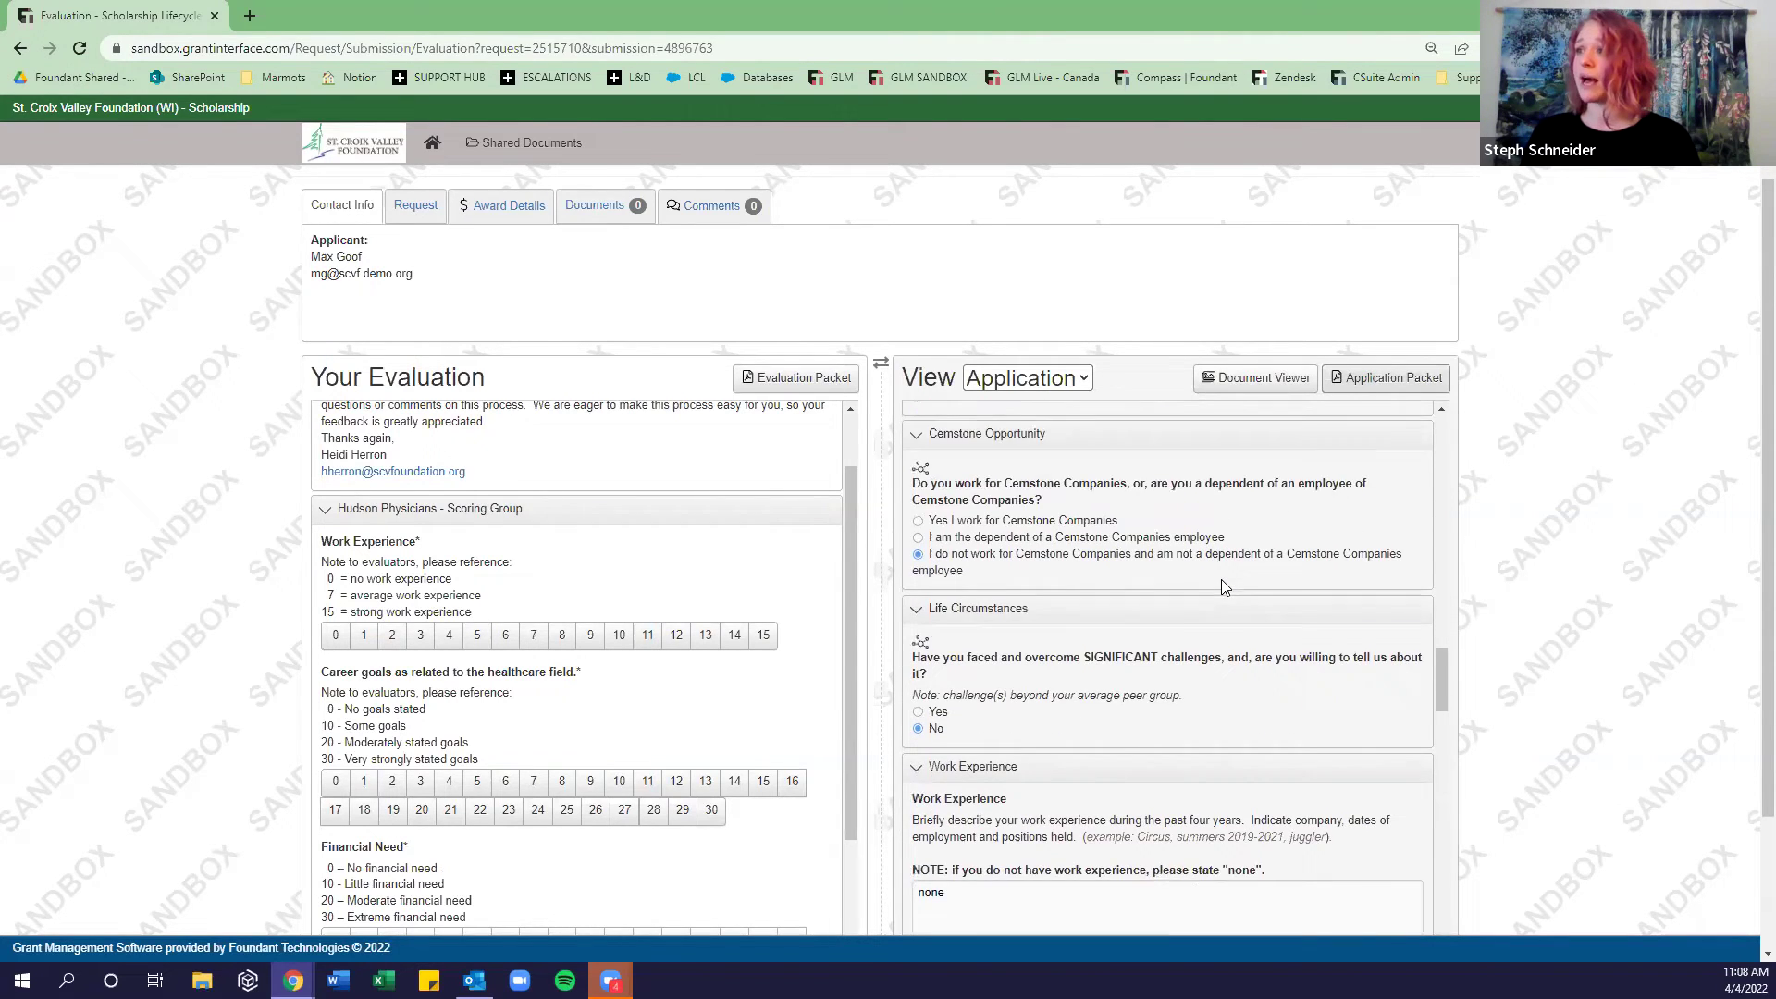
pyautogui.scroll(-3, 1221, 587)
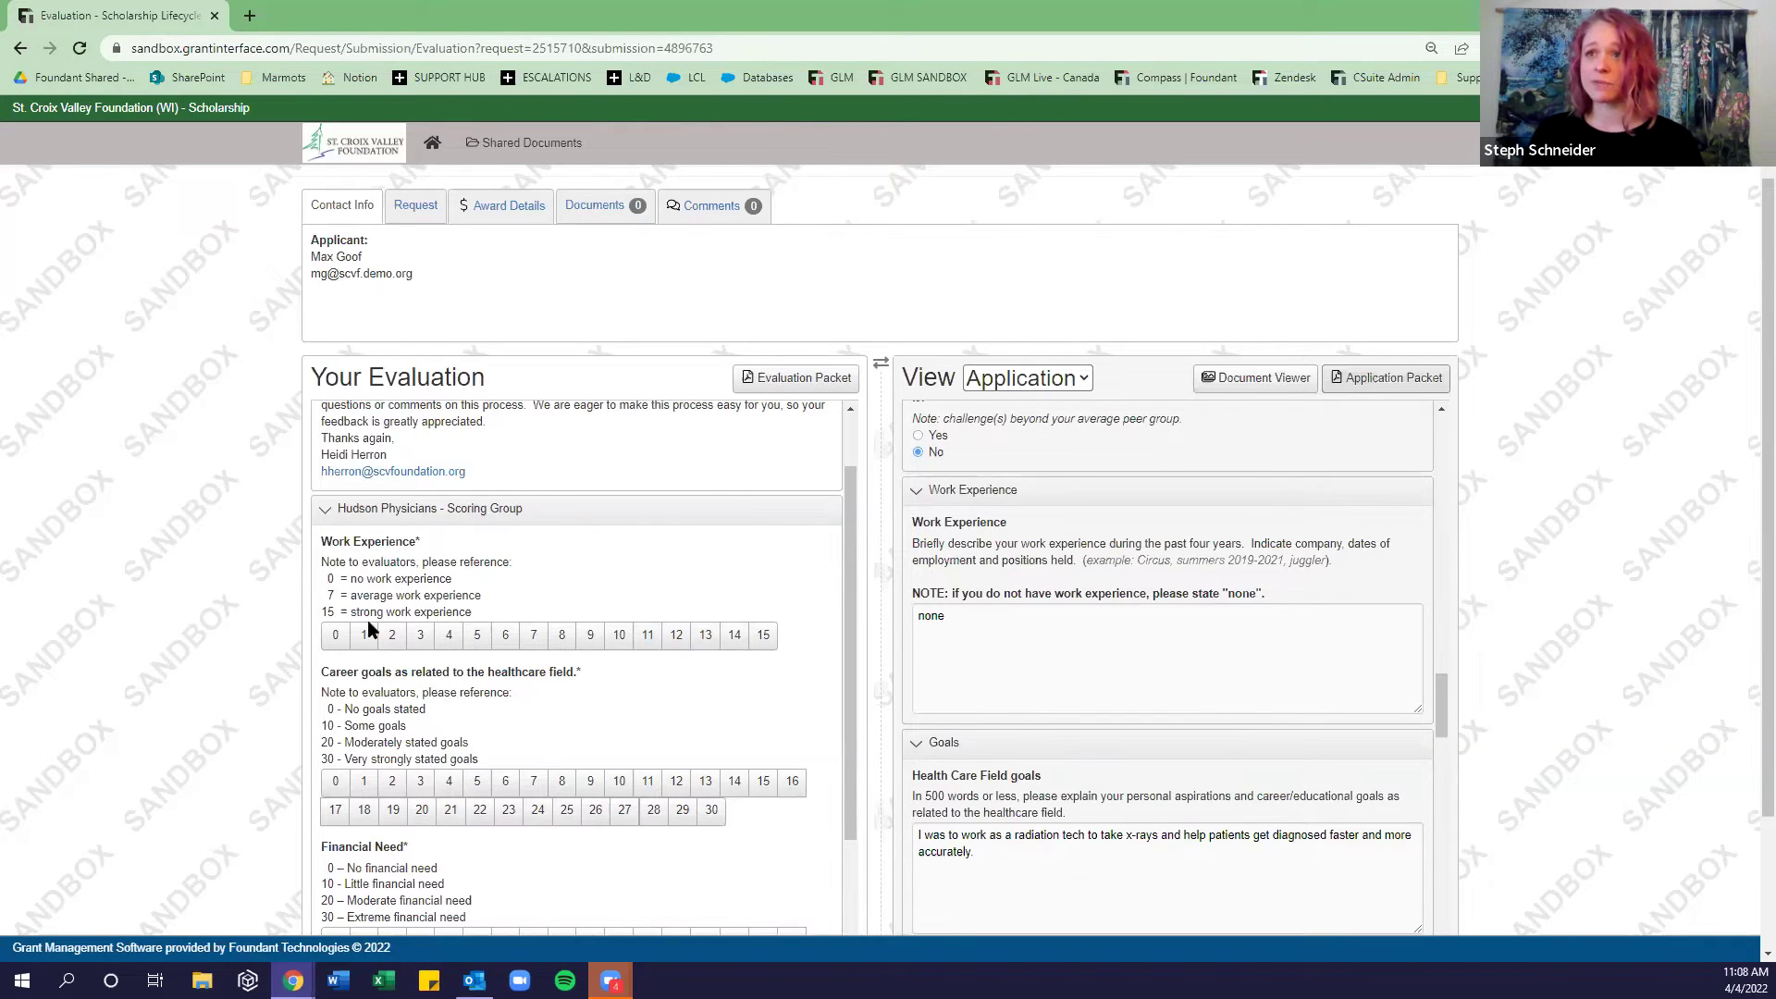
pyautogui.click(334, 637)
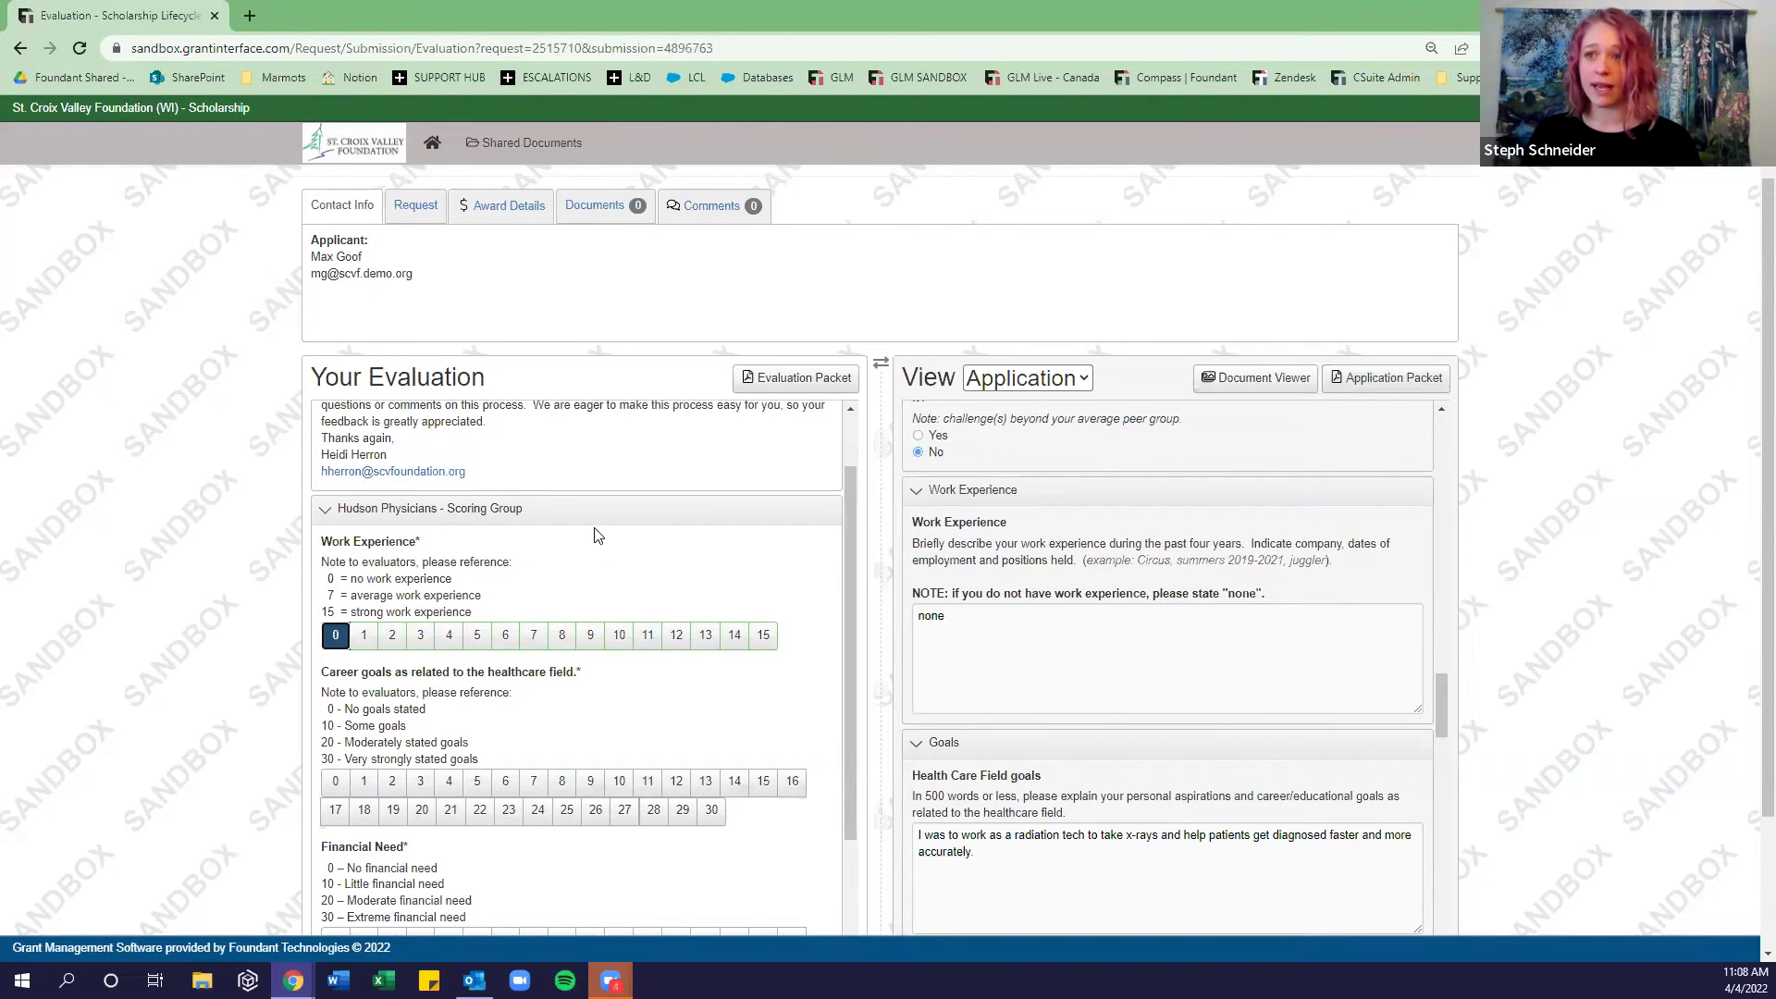
pyautogui.scroll(-2, 703, 559)
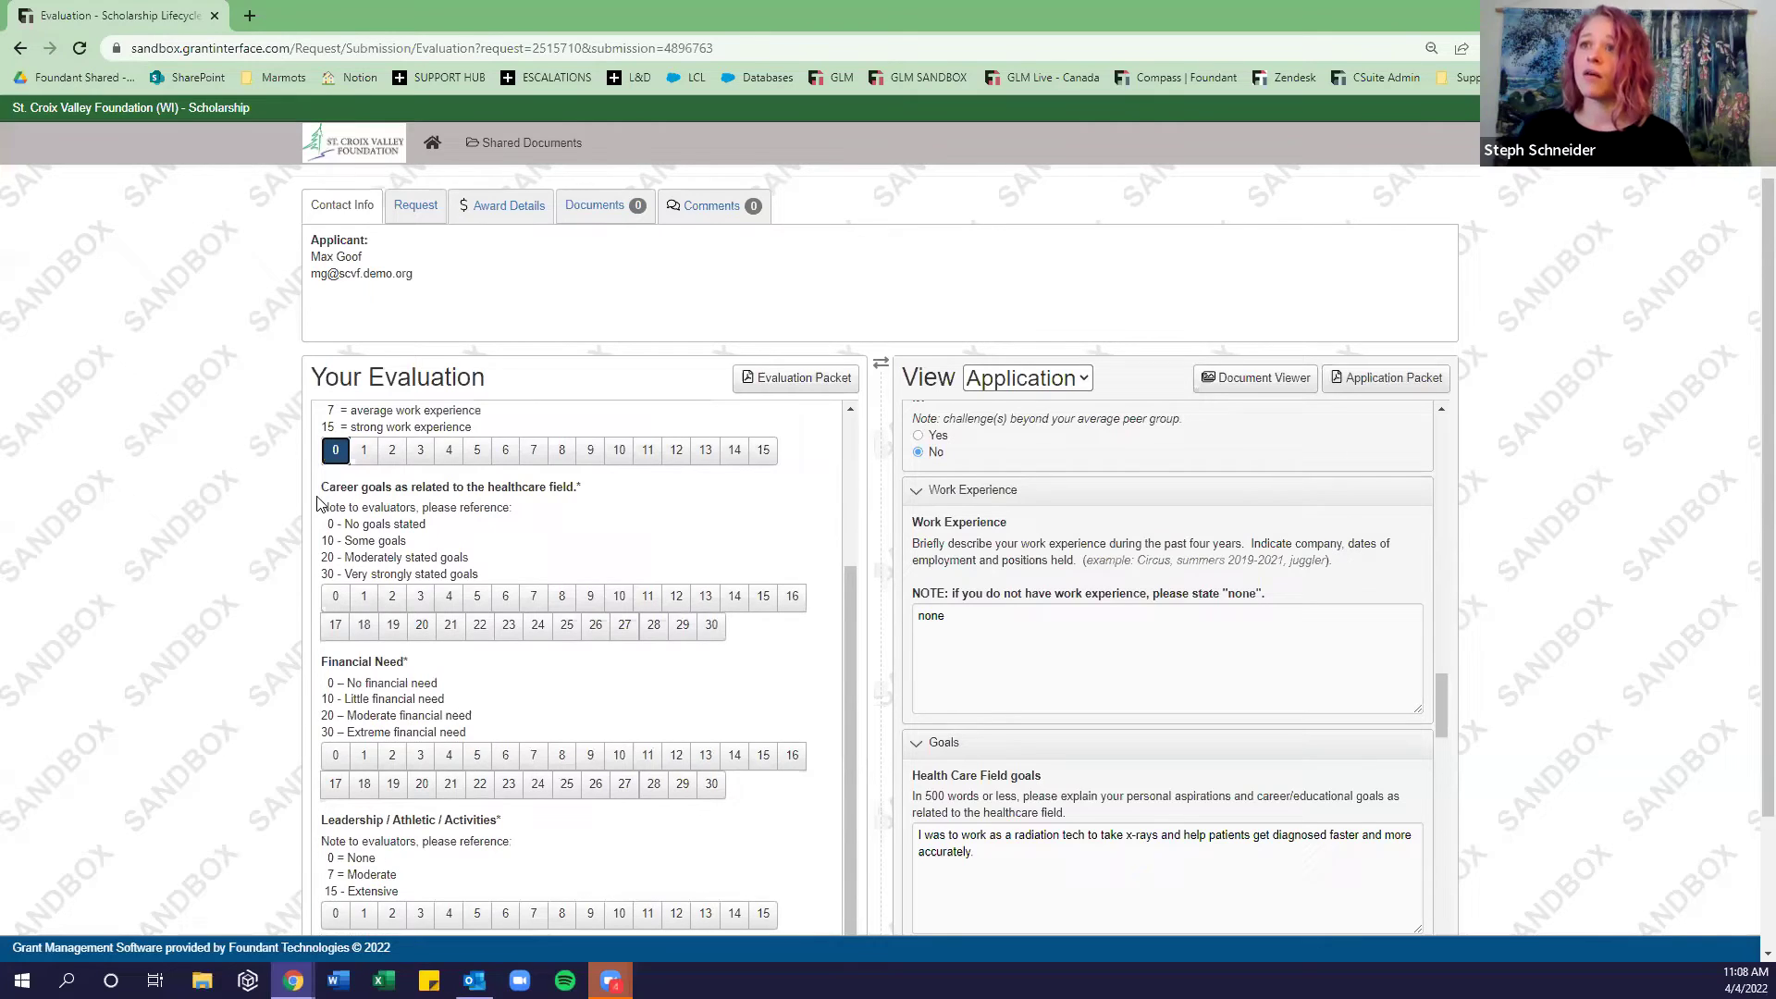
pyautogui.scroll(-2, 1204, 592)
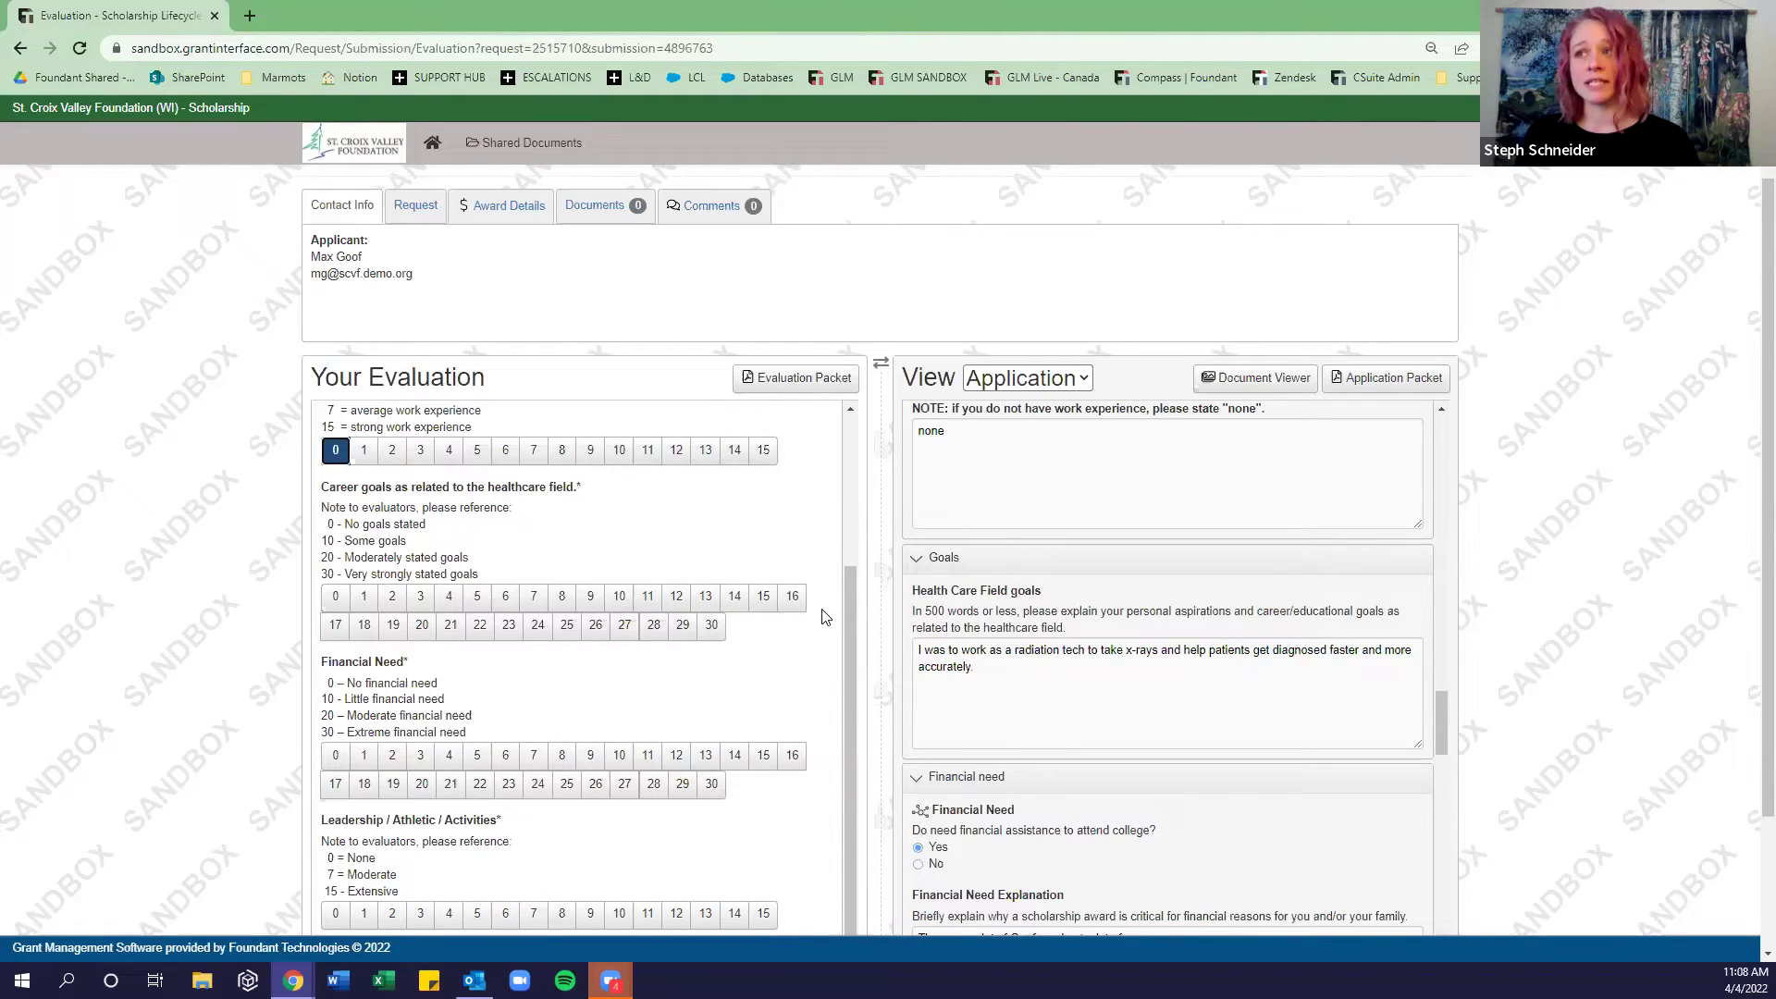
pyautogui.click(619, 598)
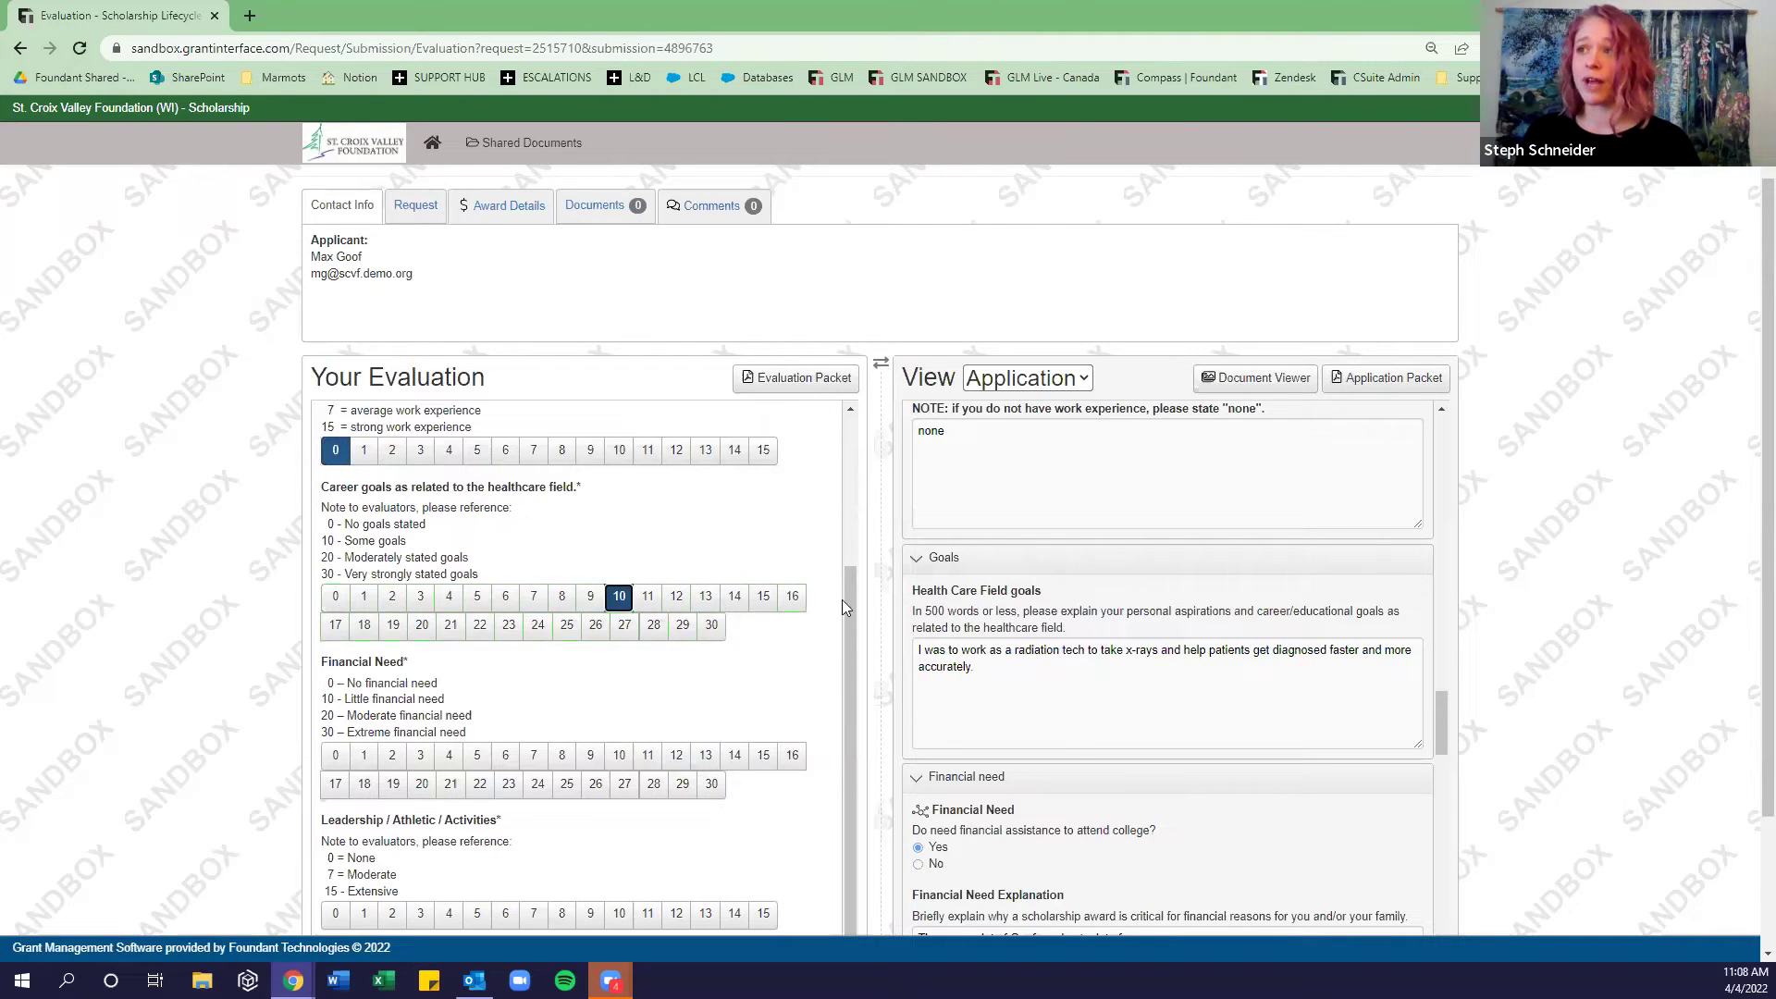
pyautogui.scroll(15, 1424, 628)
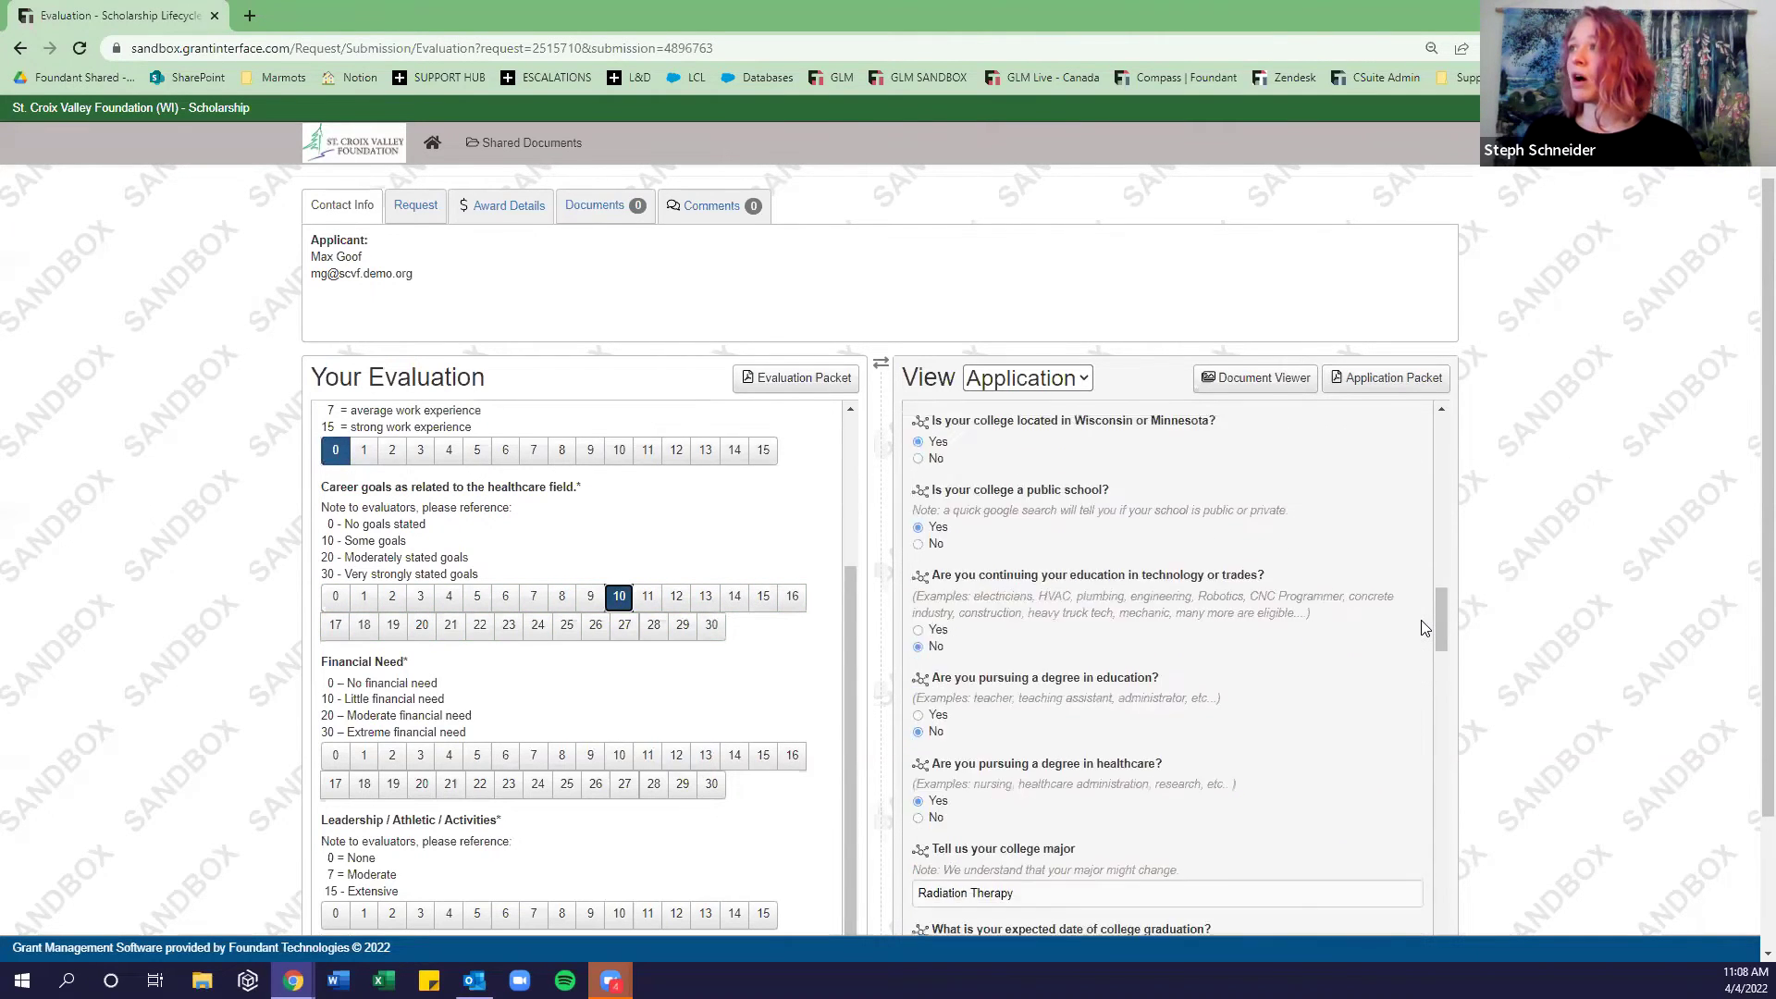
# Scroll the Application pane to the High School Information transcript, Universal Application Syllabus.pdf.
pyautogui.scroll(10, 1424, 629)
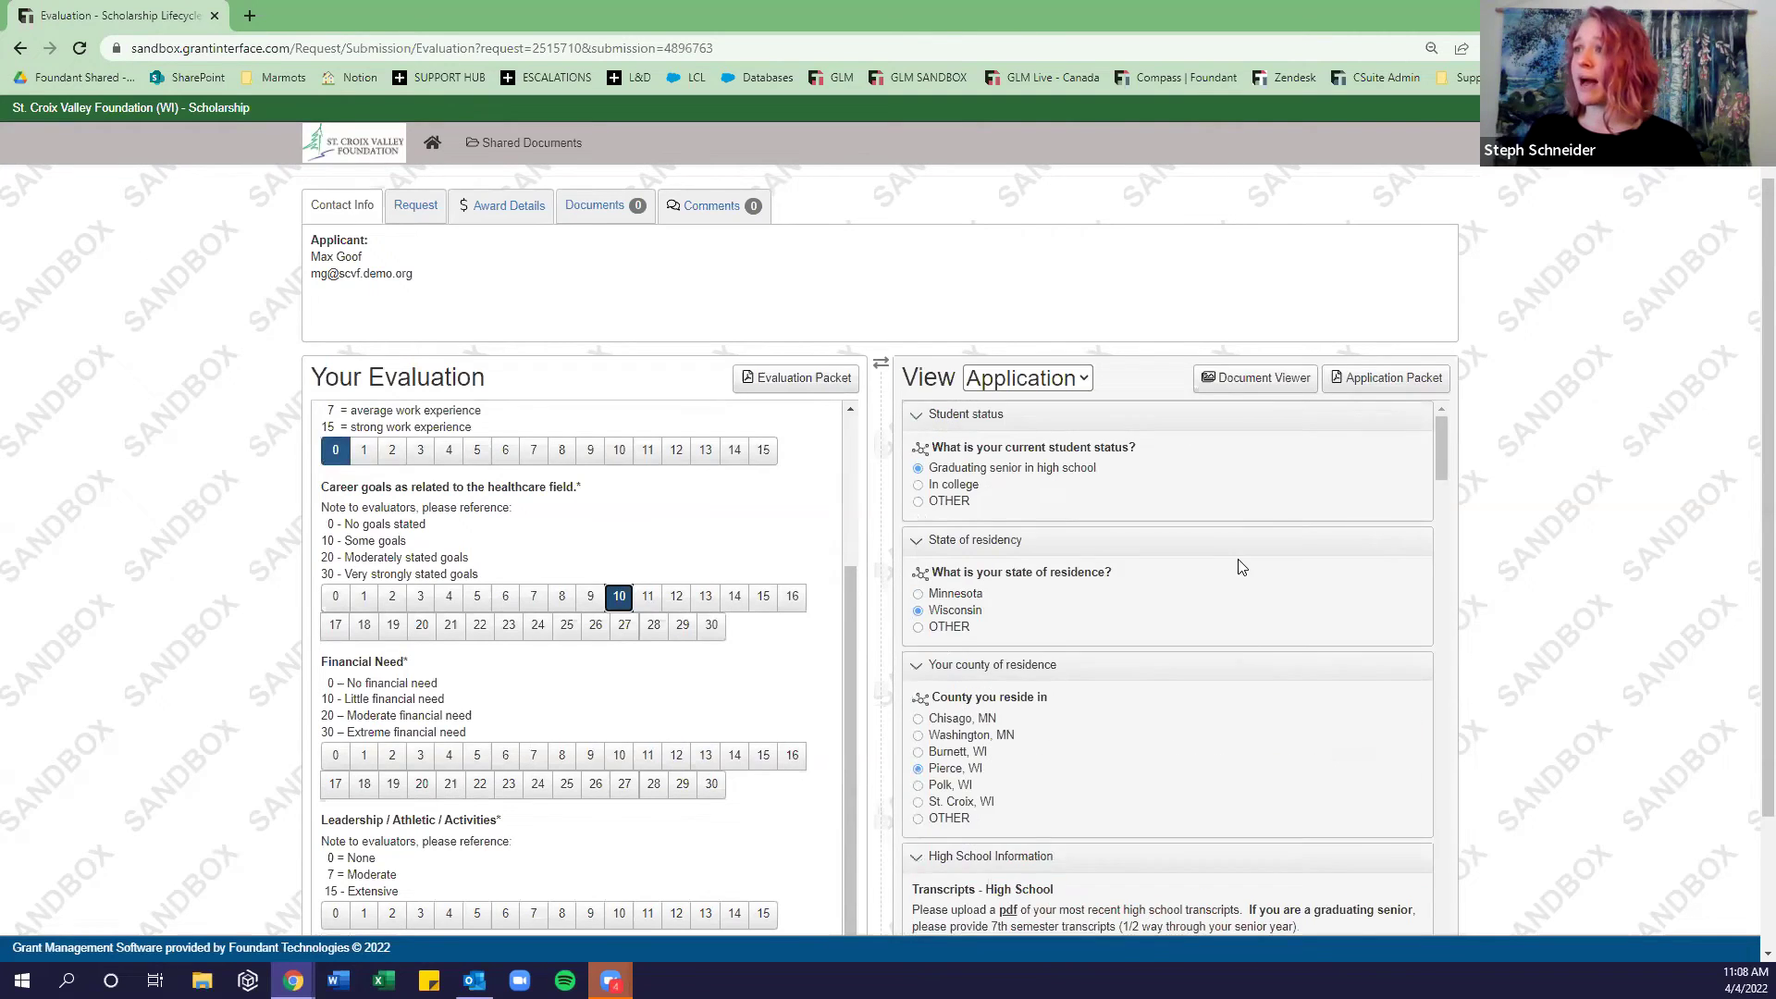
pyautogui.scroll(-3, 1241, 566)
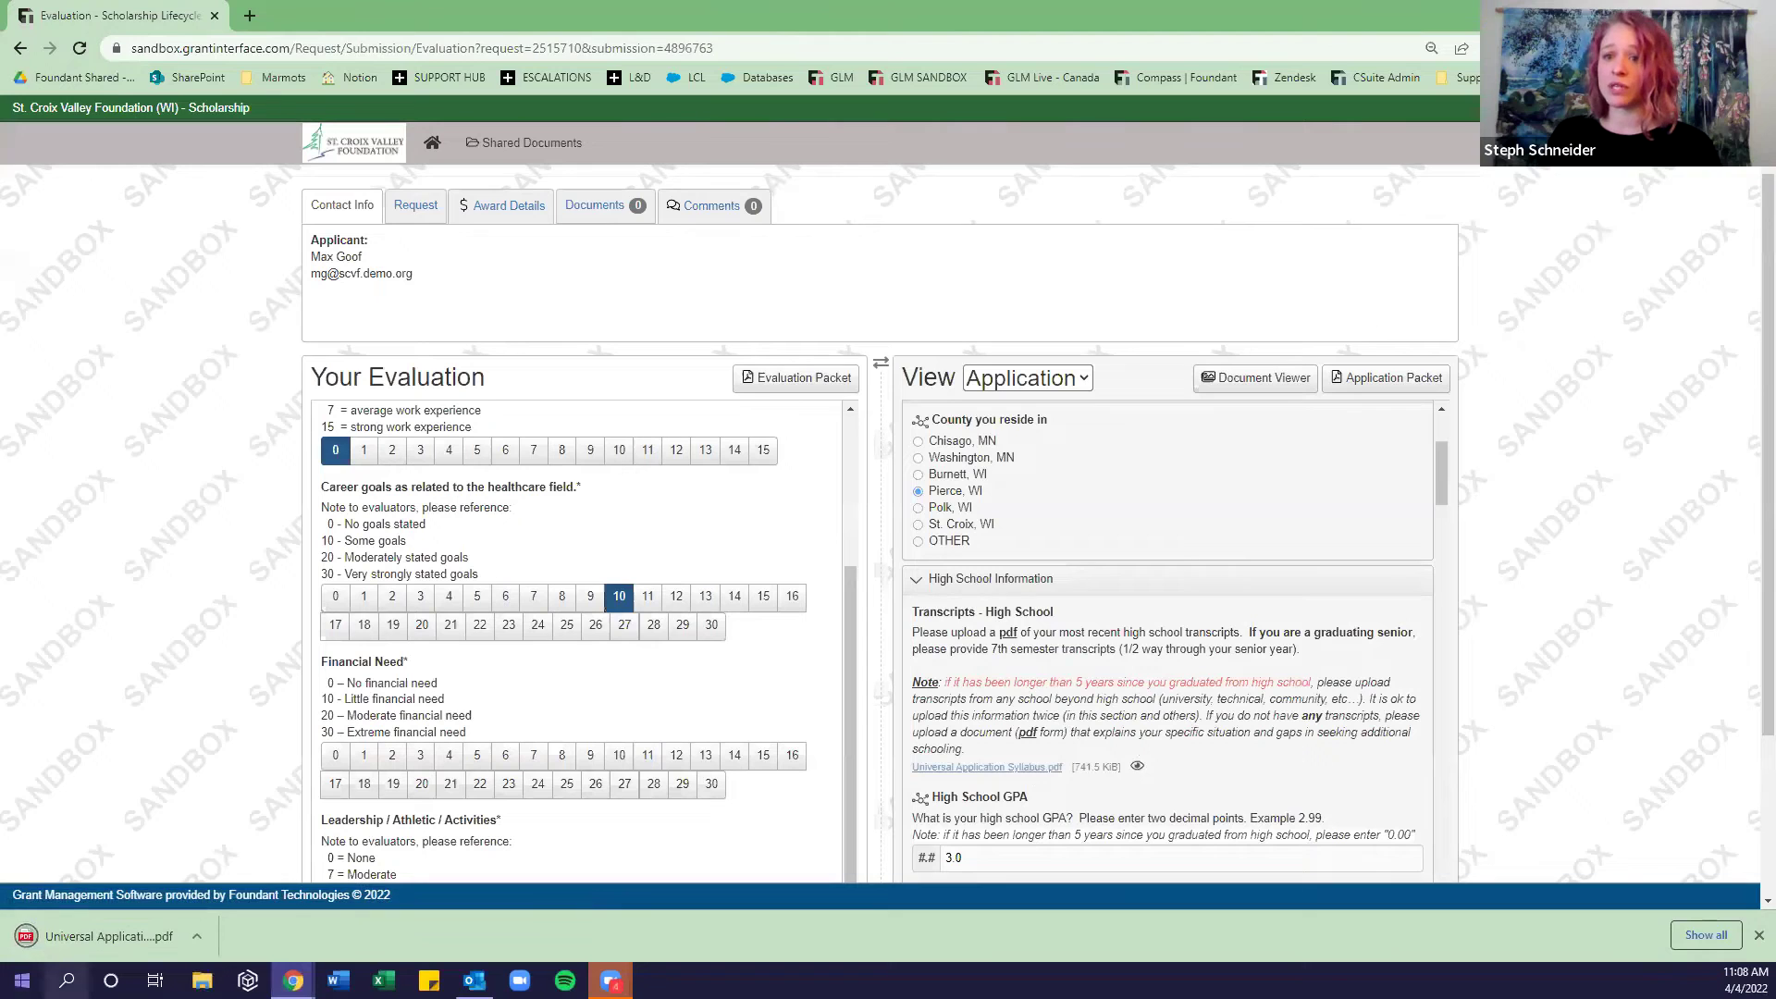
# Preview the uploaded transcript in the Document Viewer, then close the preview.
pyautogui.click(1137, 769)
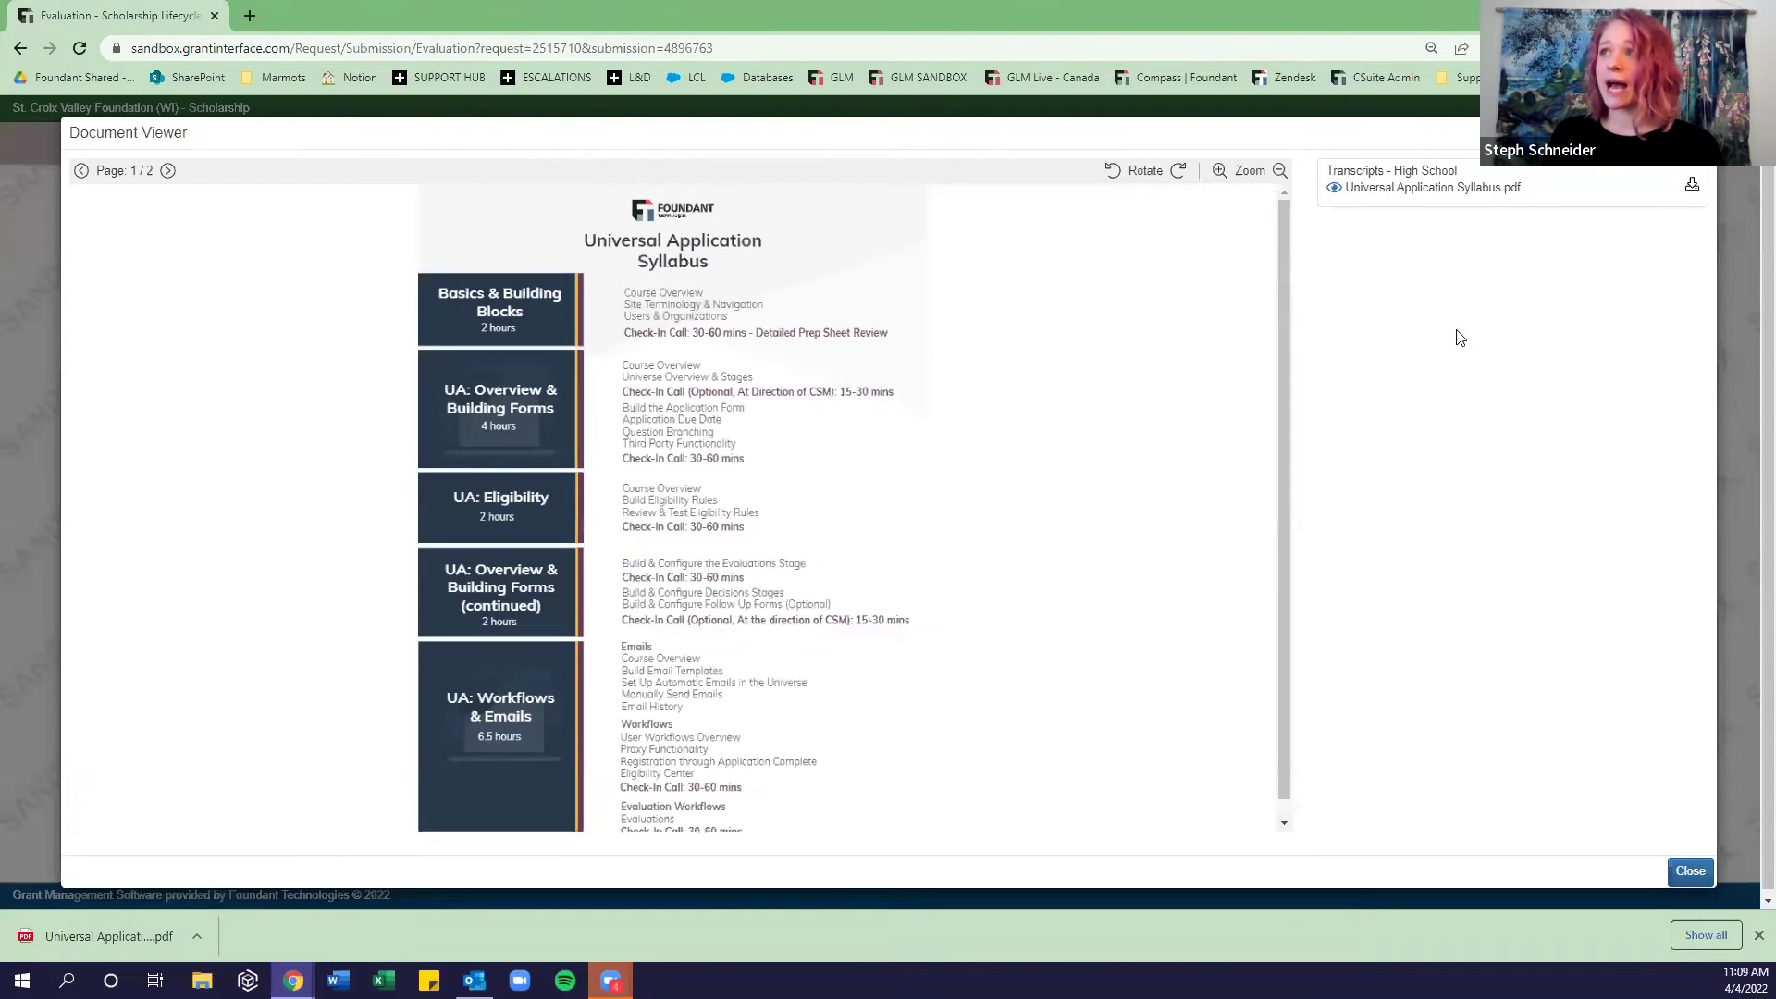
pyautogui.scroll(1, 1217, 266)
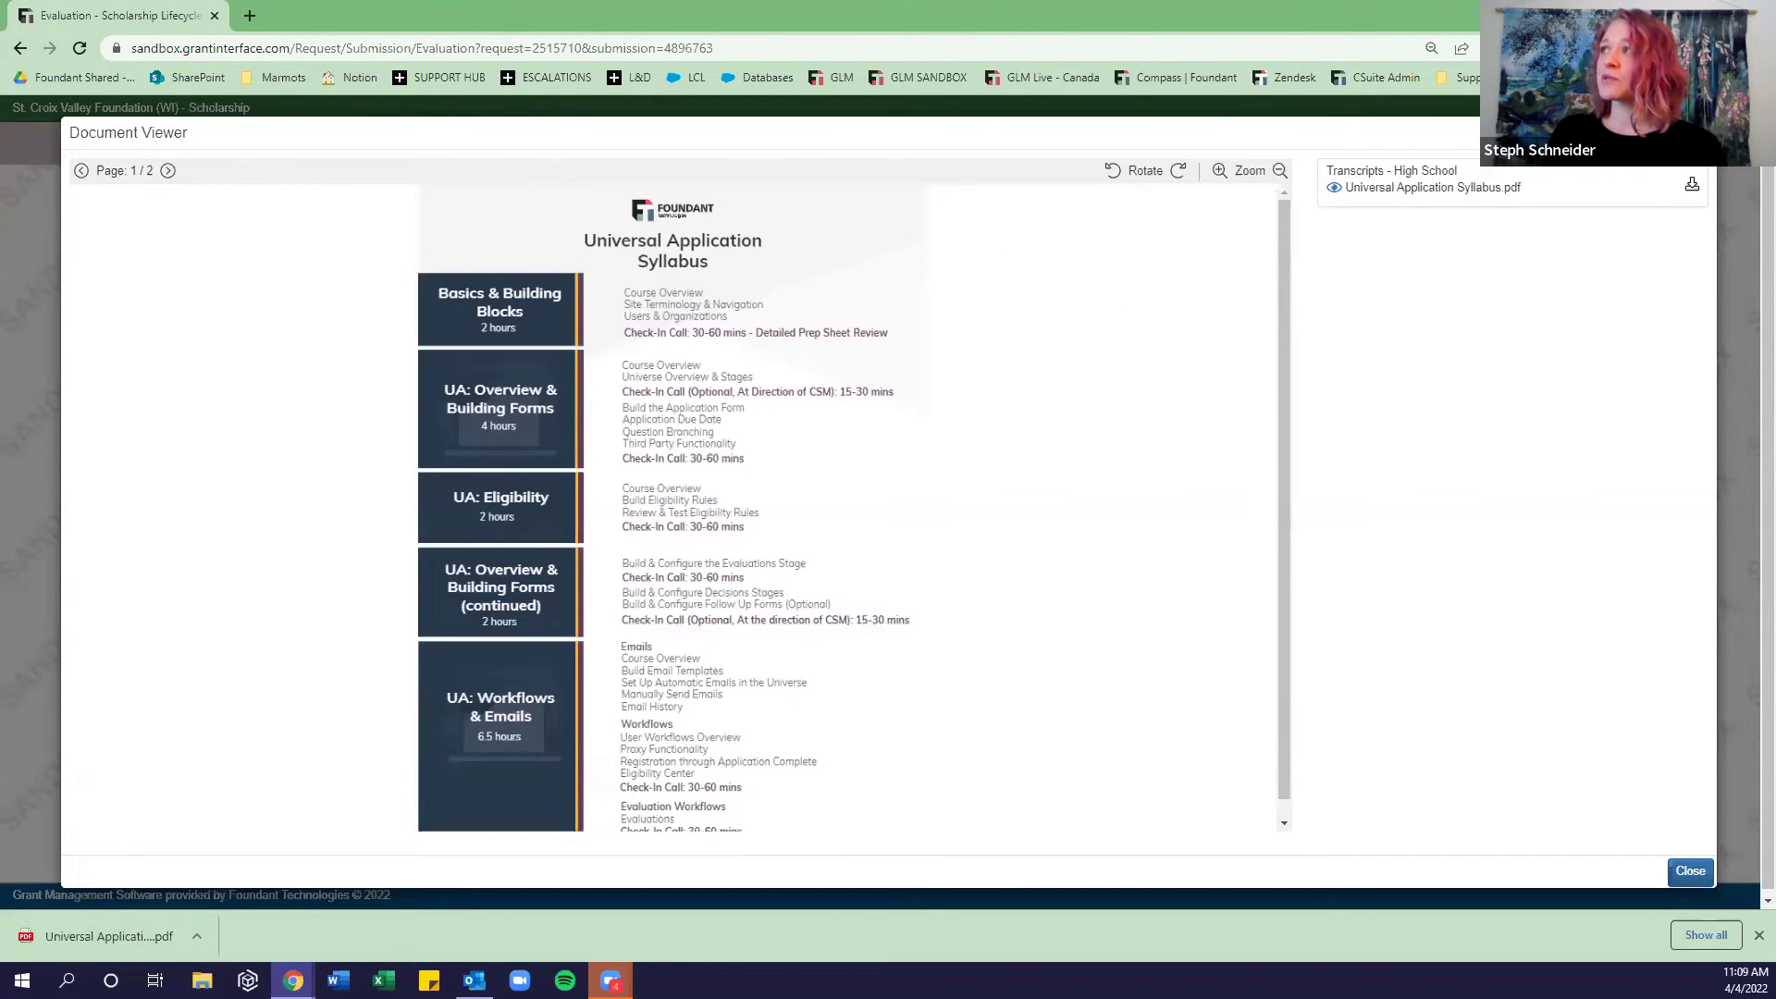
pyautogui.press('Escape')
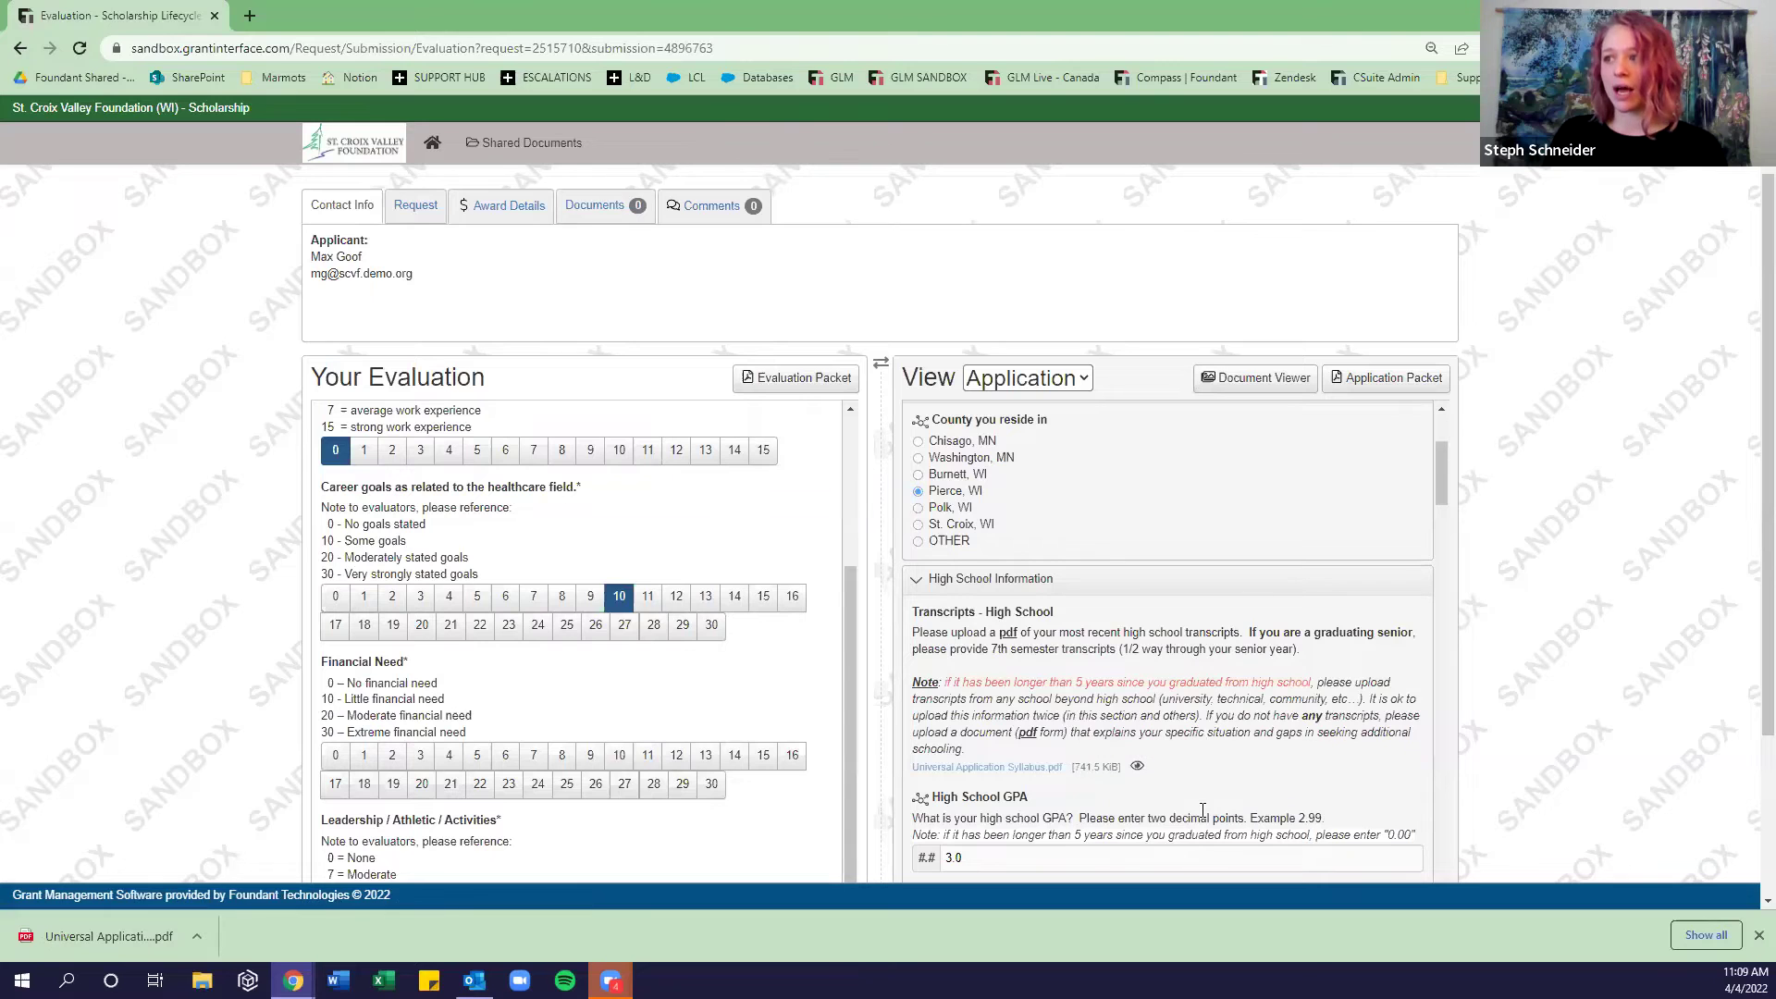
# Reopen the transcript in Document Viewer, download the PDF, and close the viewer.
pyautogui.click(1258, 377)
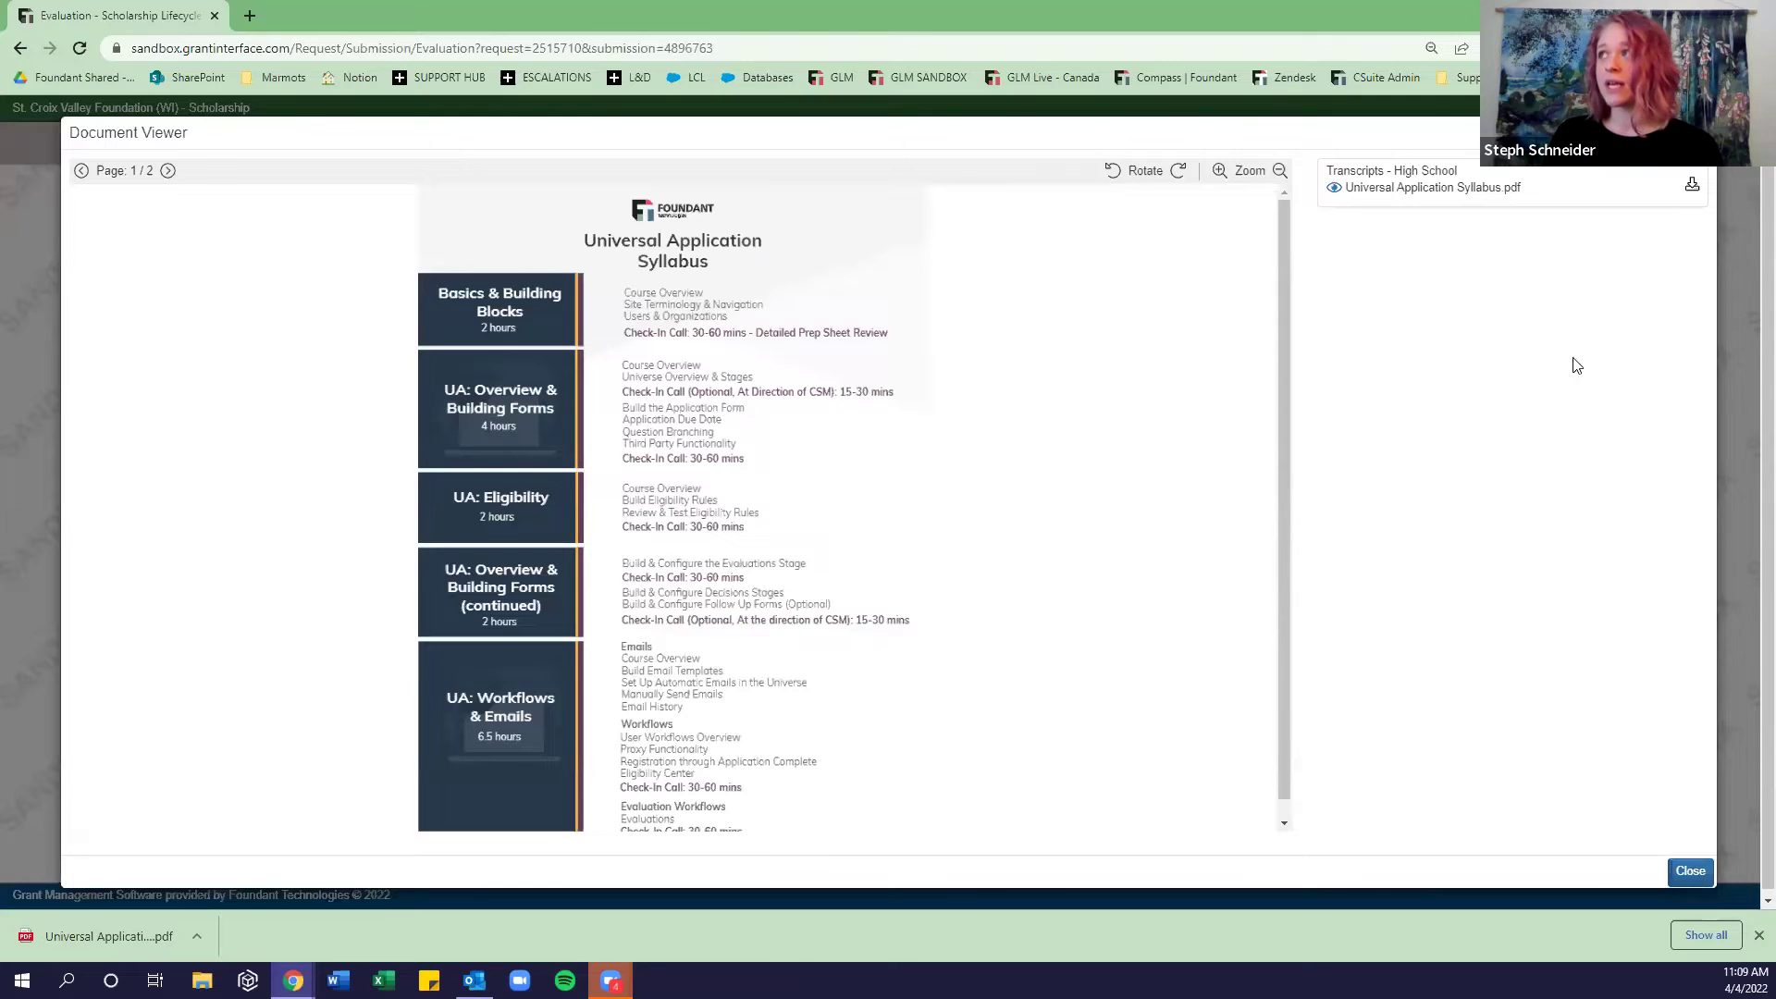
pyautogui.click(1692, 185)
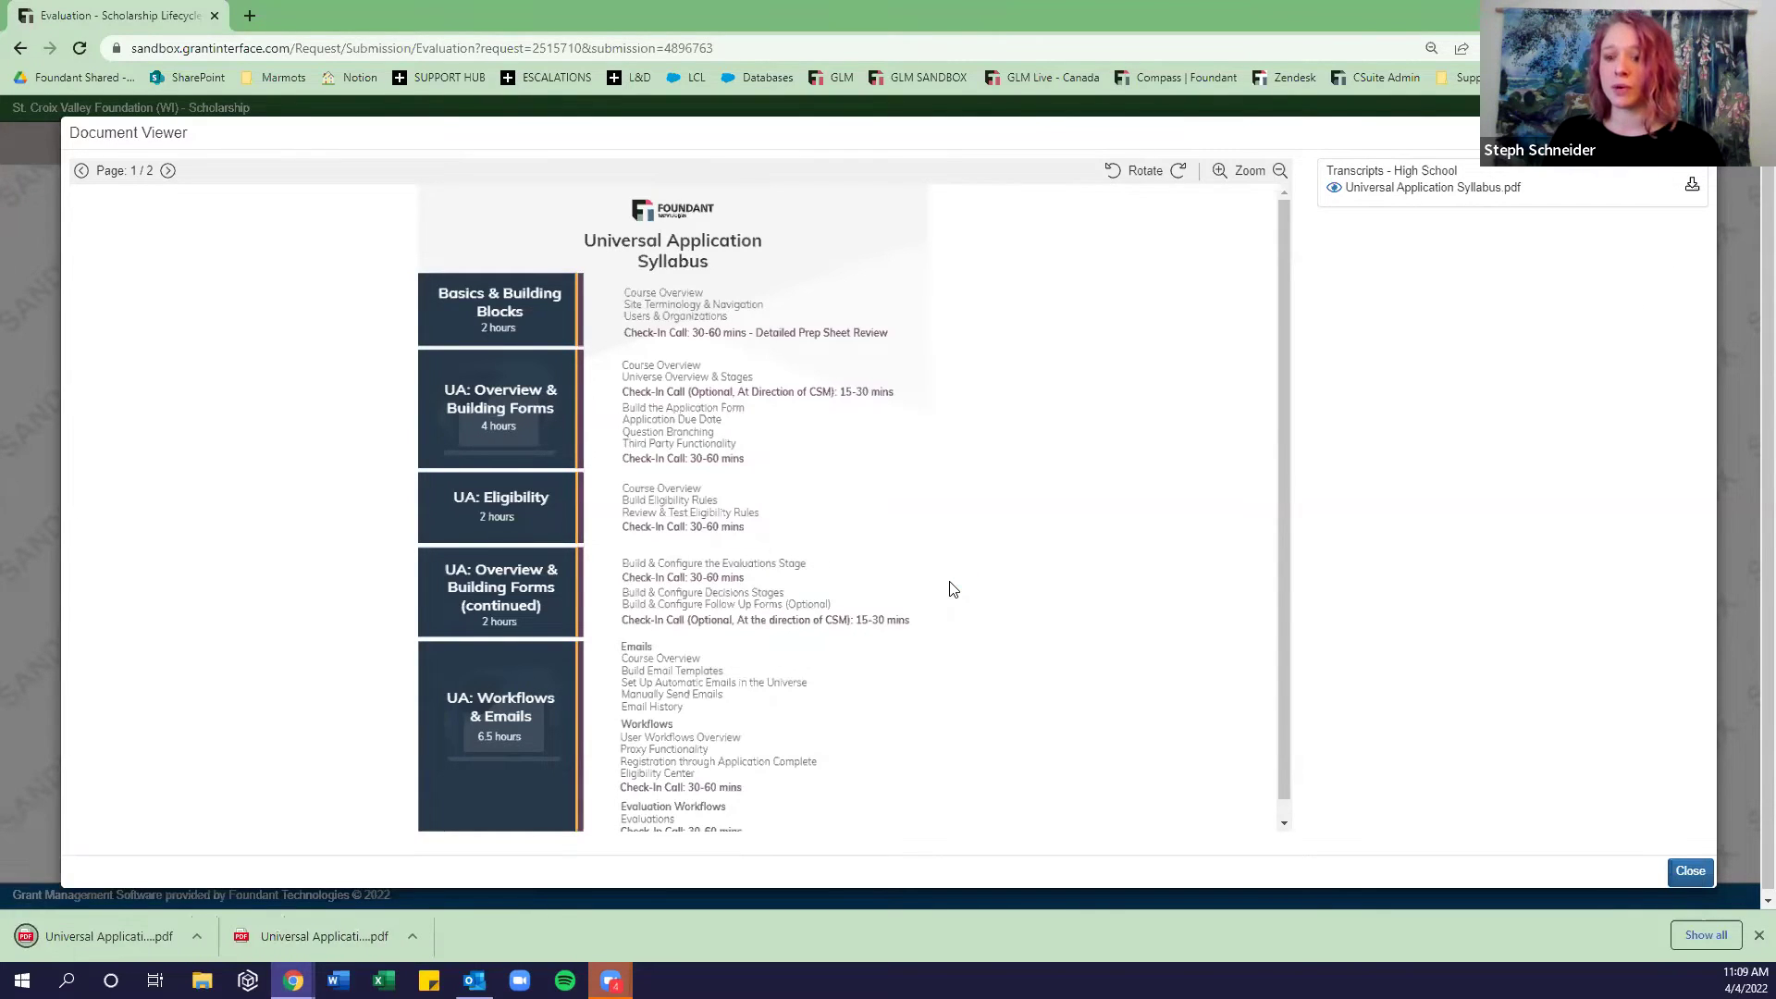
pyautogui.press('Escape')
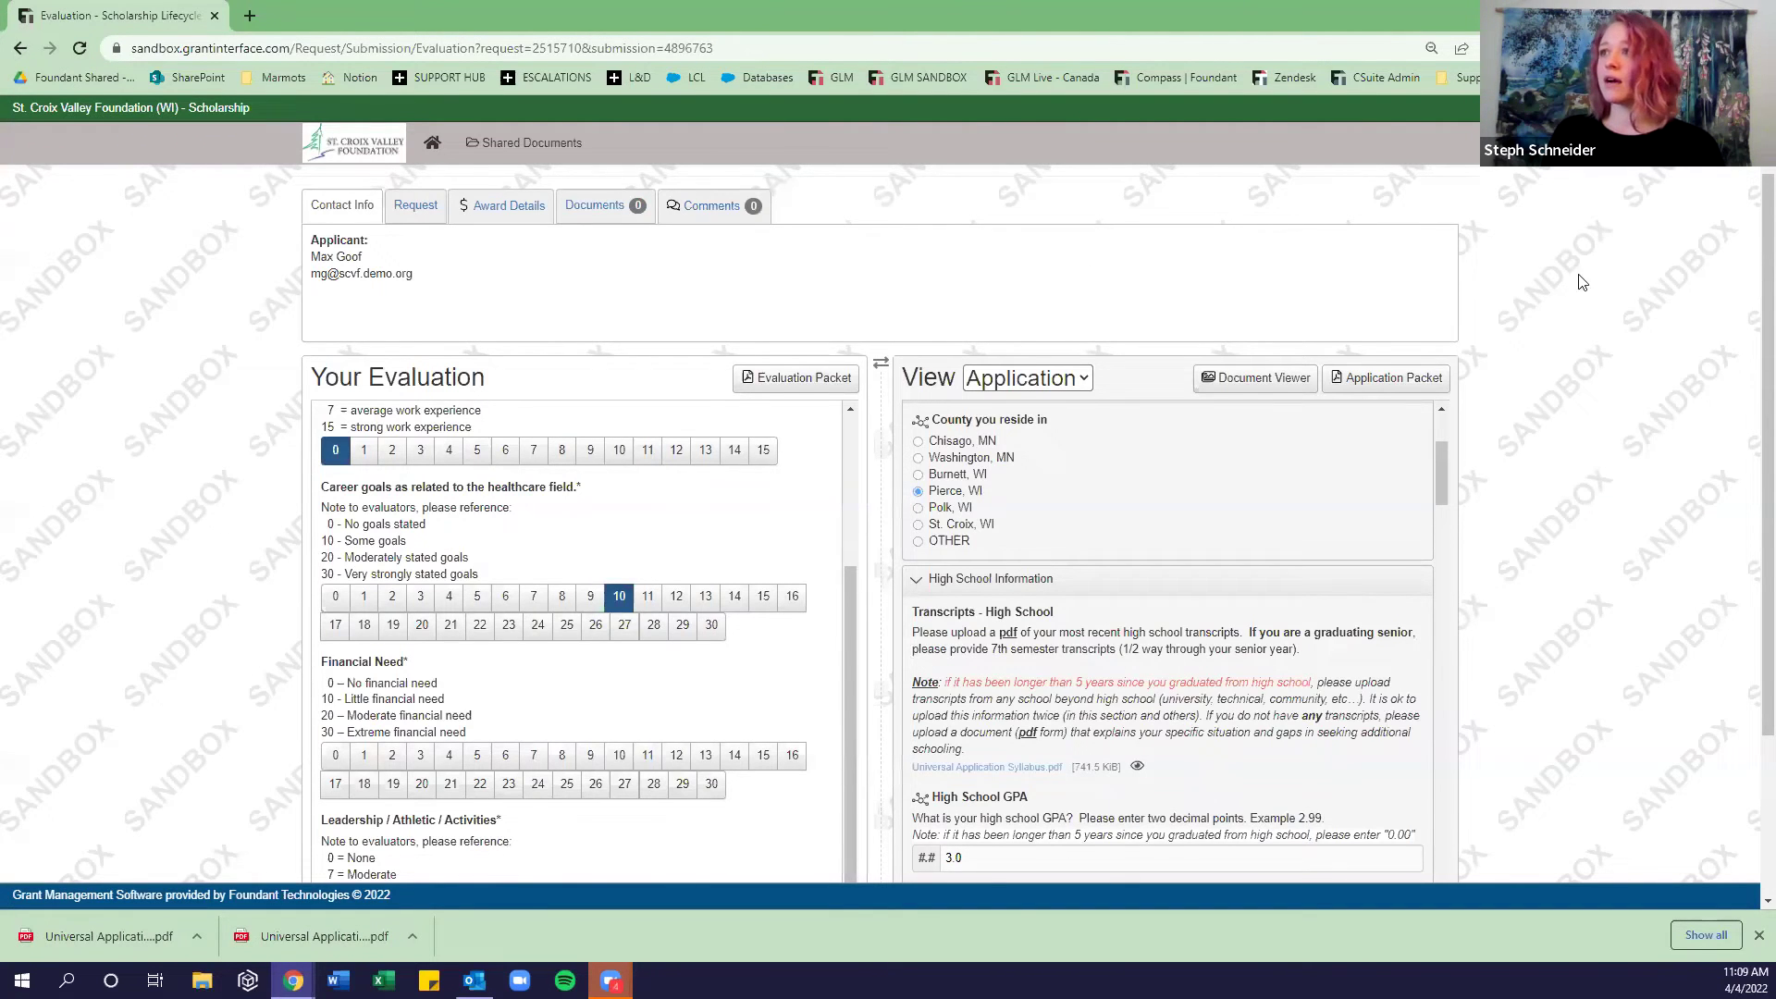
# Scroll to the bottom of the Hudson Physicians evaluation form and save it.
pyautogui.scroll(-1, 1513, 267)
pyautogui.scroll(-3, 1526, 287)
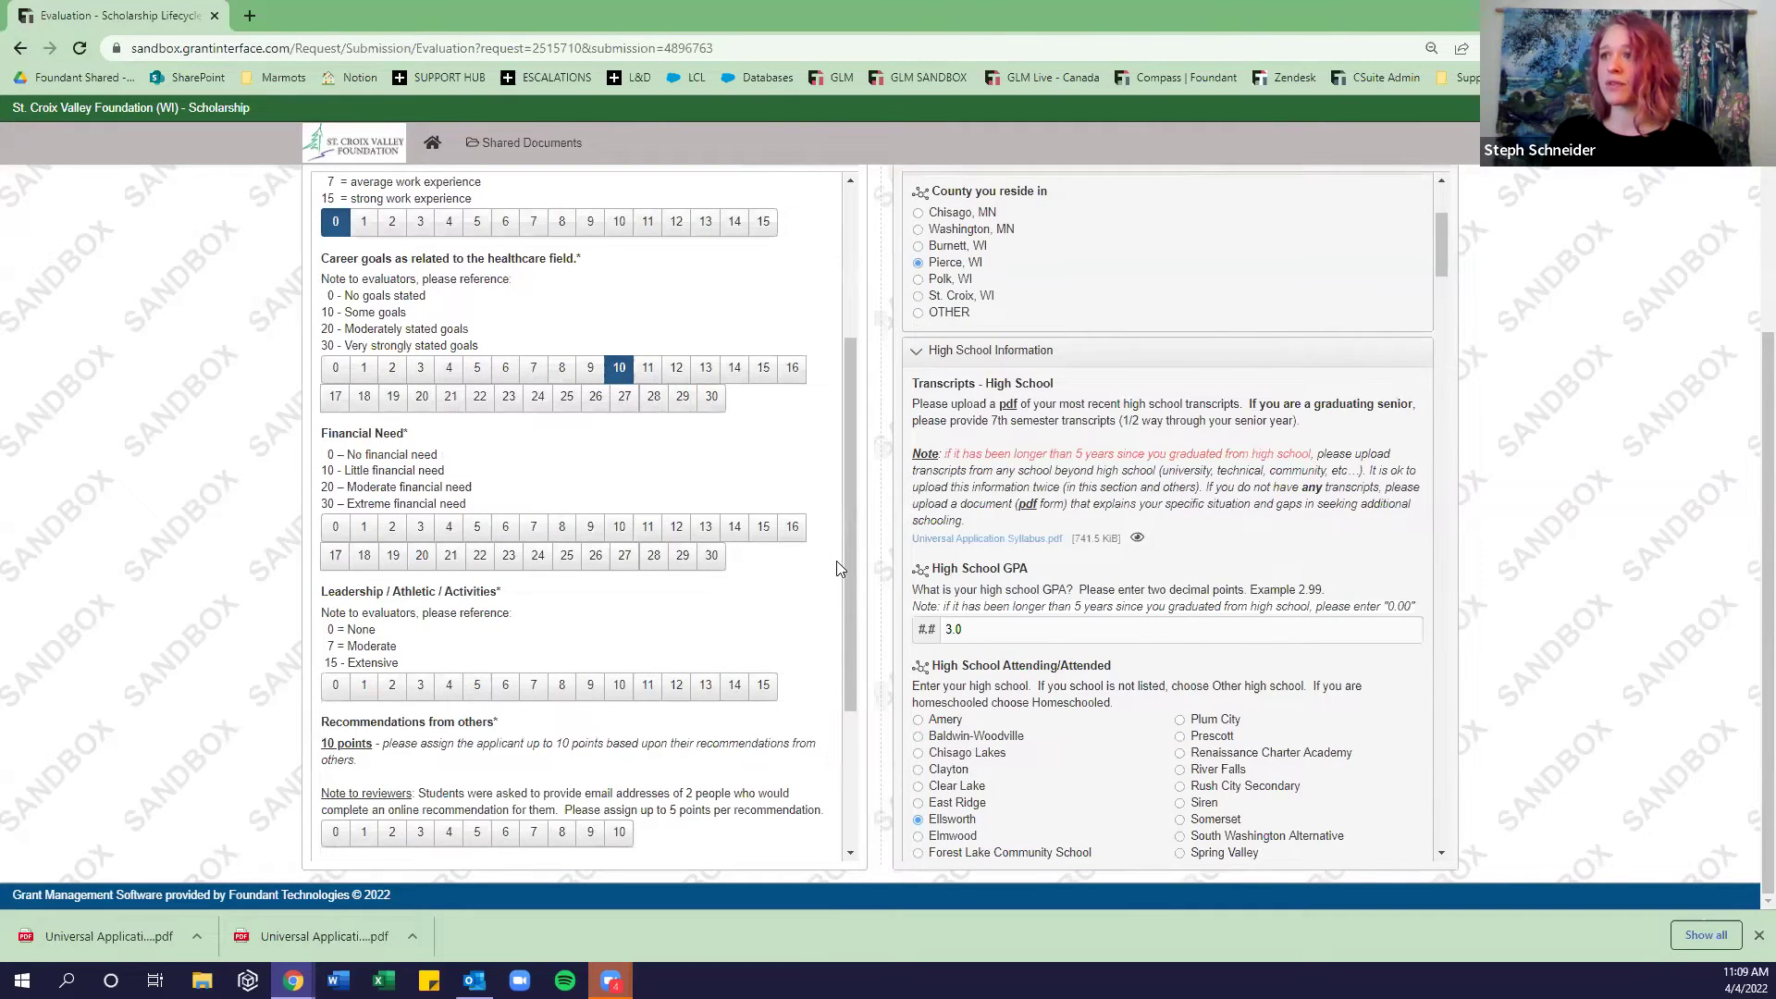
pyautogui.moveTo(849, 555); pyautogui.dragTo(848, 779)
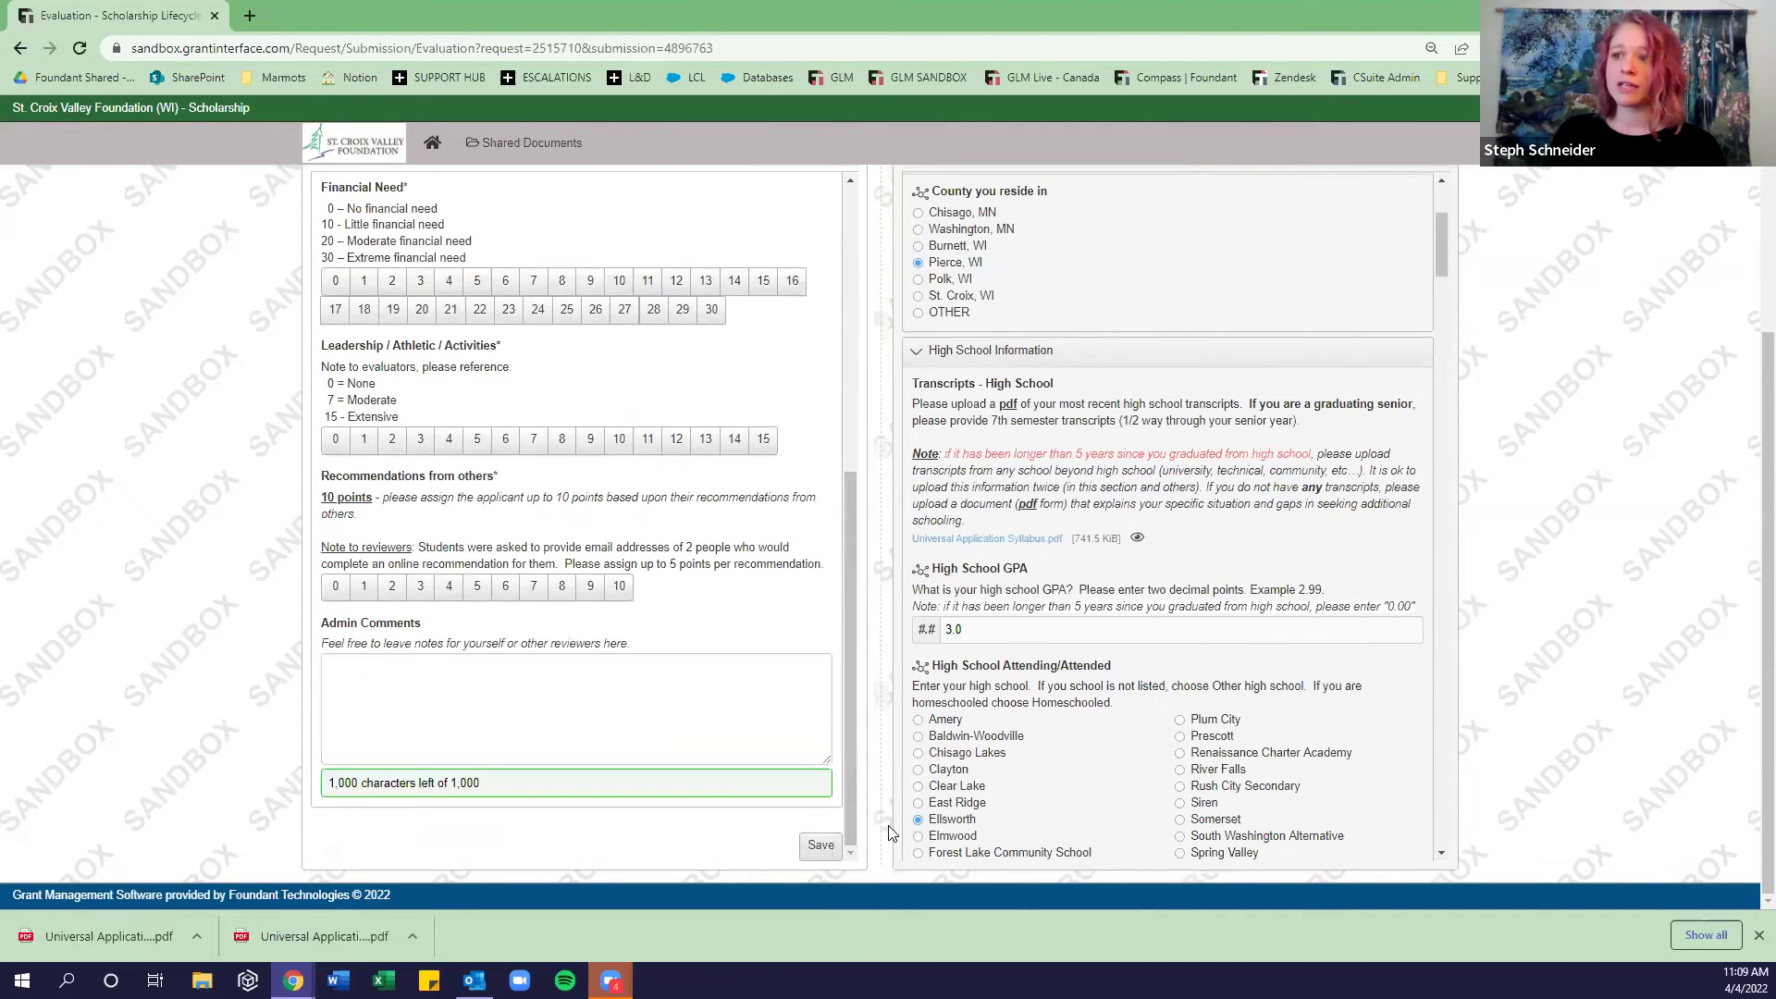
pyautogui.click(819, 846)
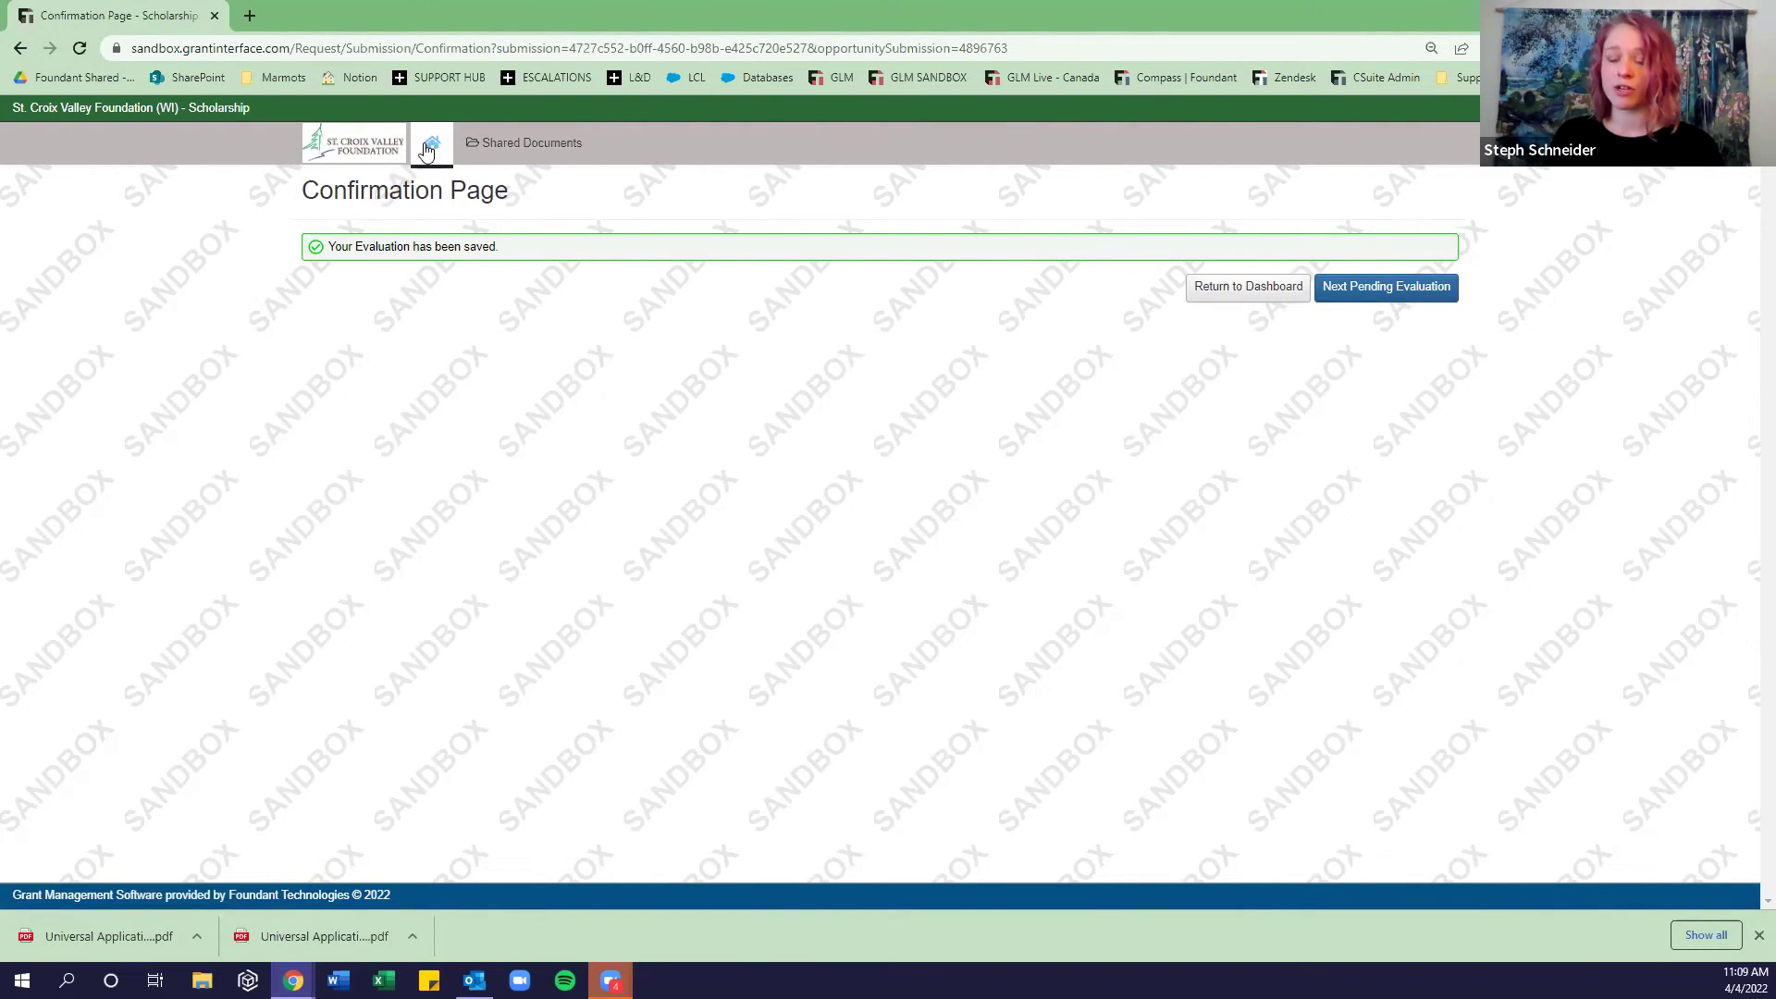
# Return to the evaluator dashboard and filter the evaluations by Draft, then Pending, then clear the filter.
pyautogui.click(1248, 283)
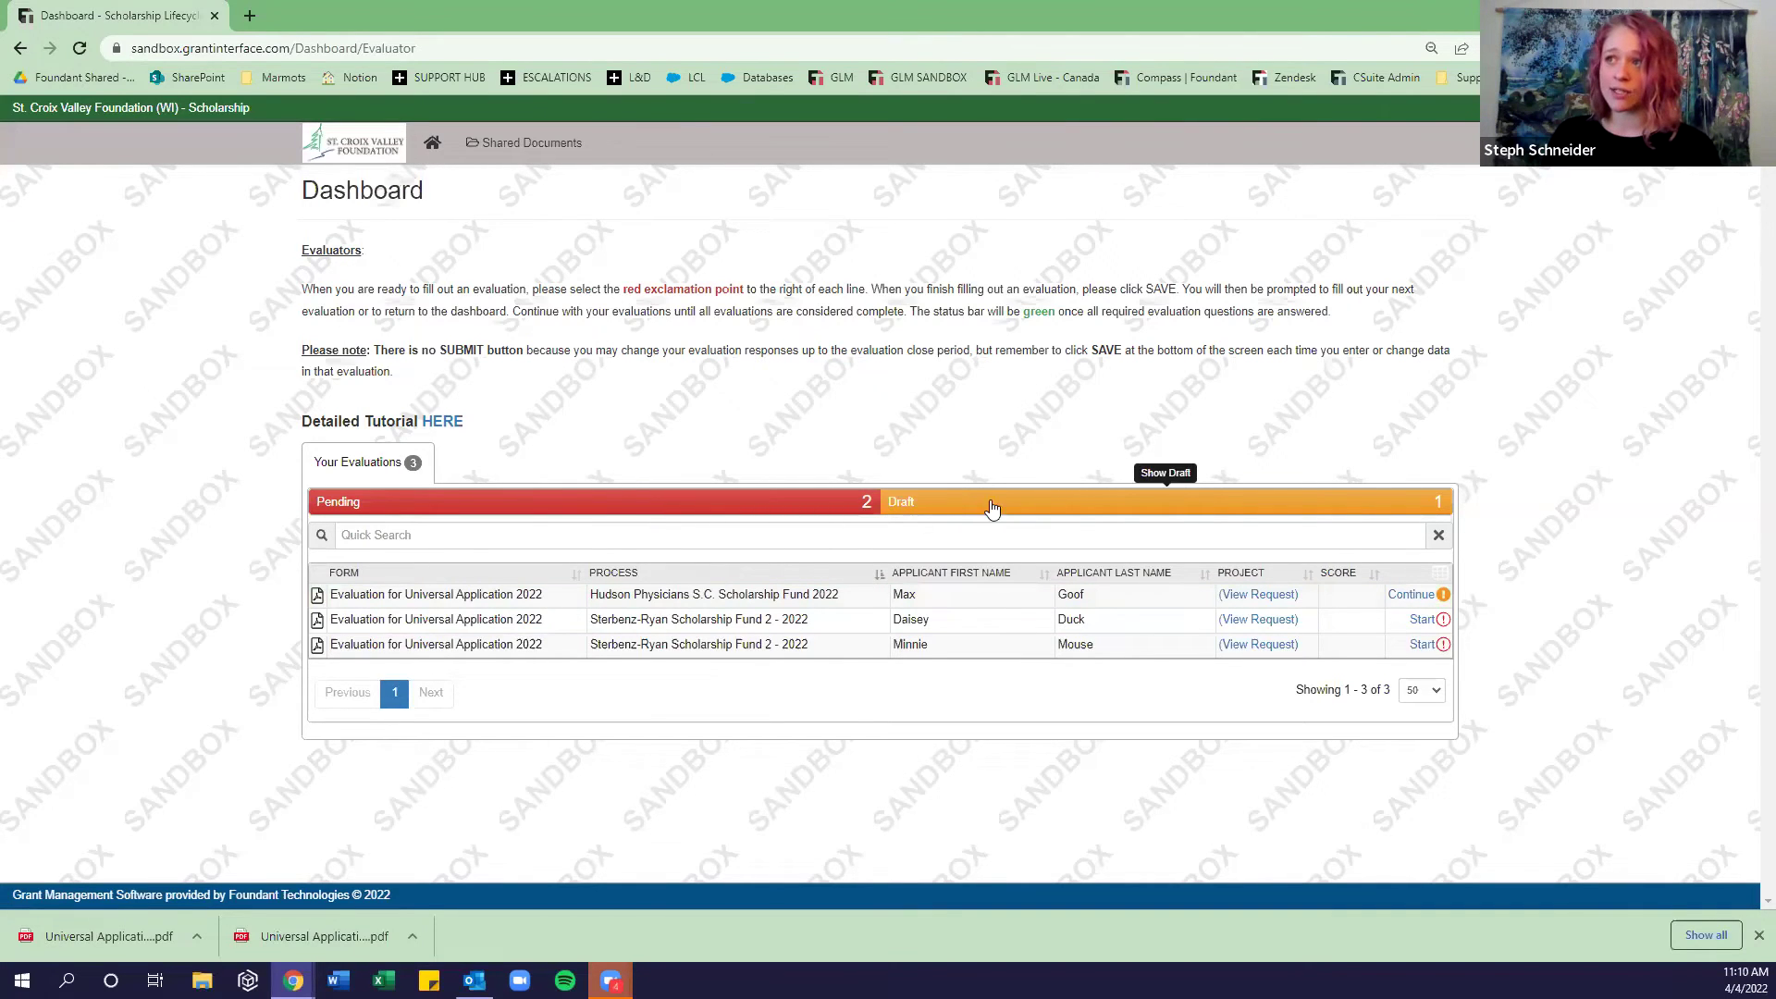
pyautogui.click(999, 505)
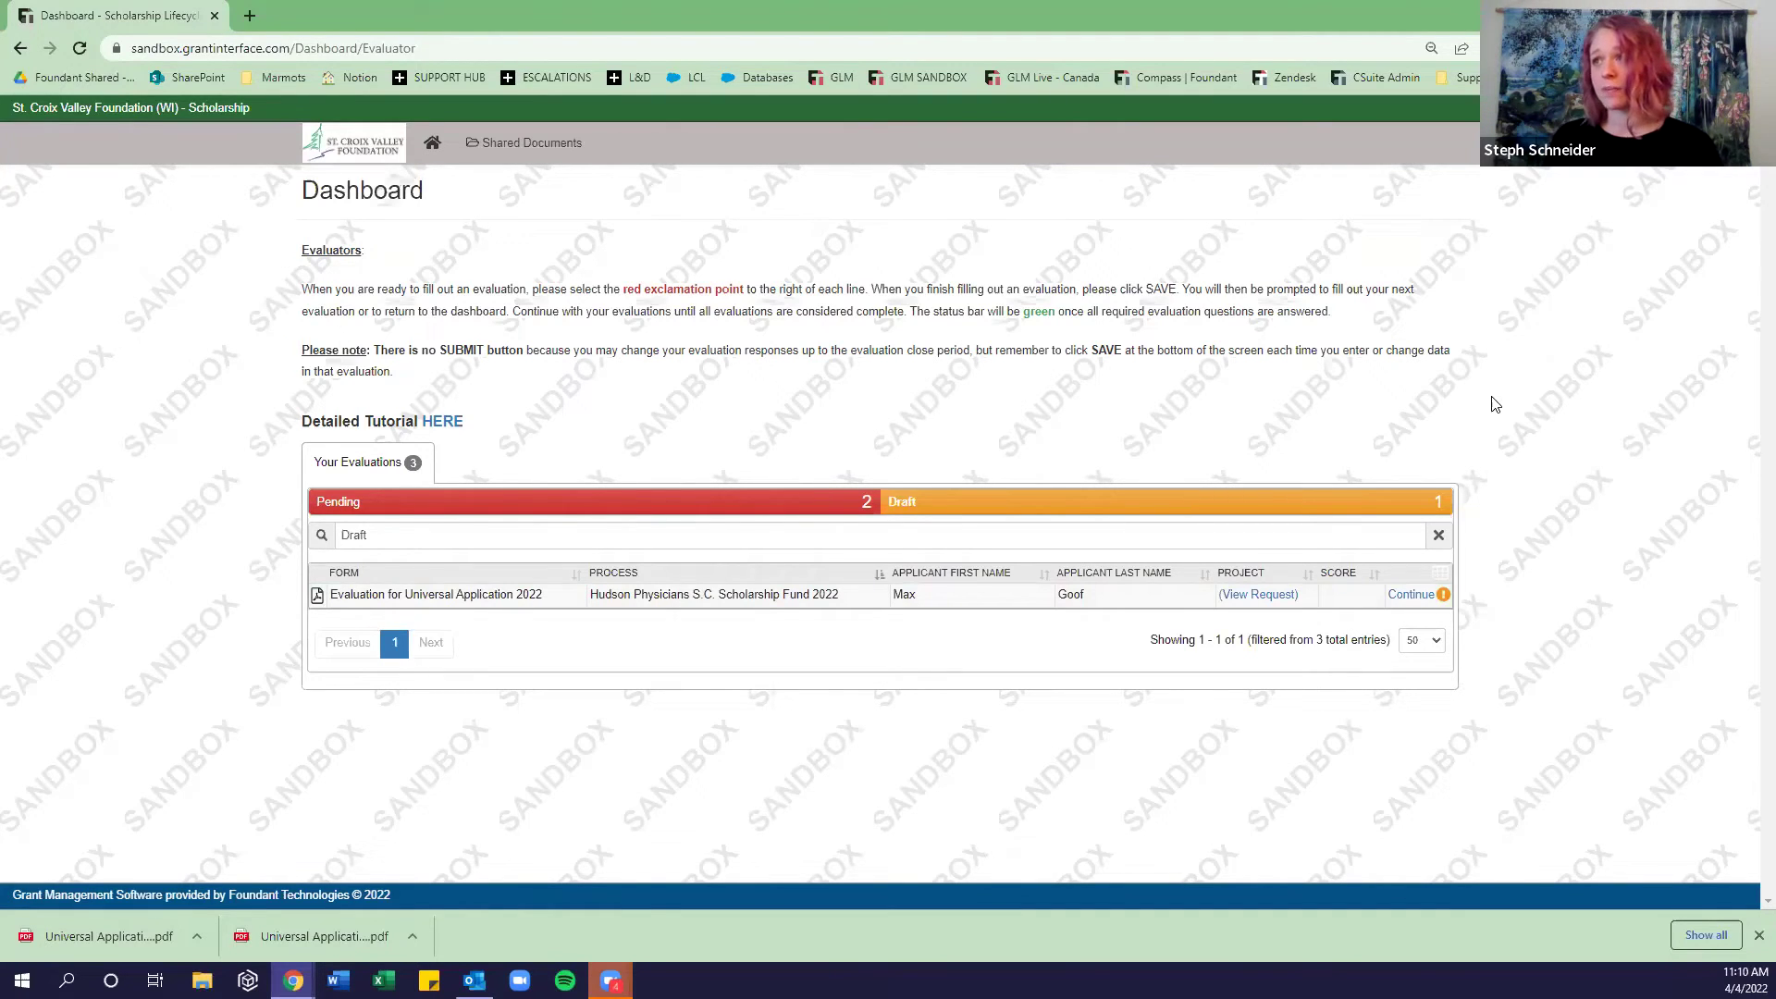
pyautogui.click(724, 509)
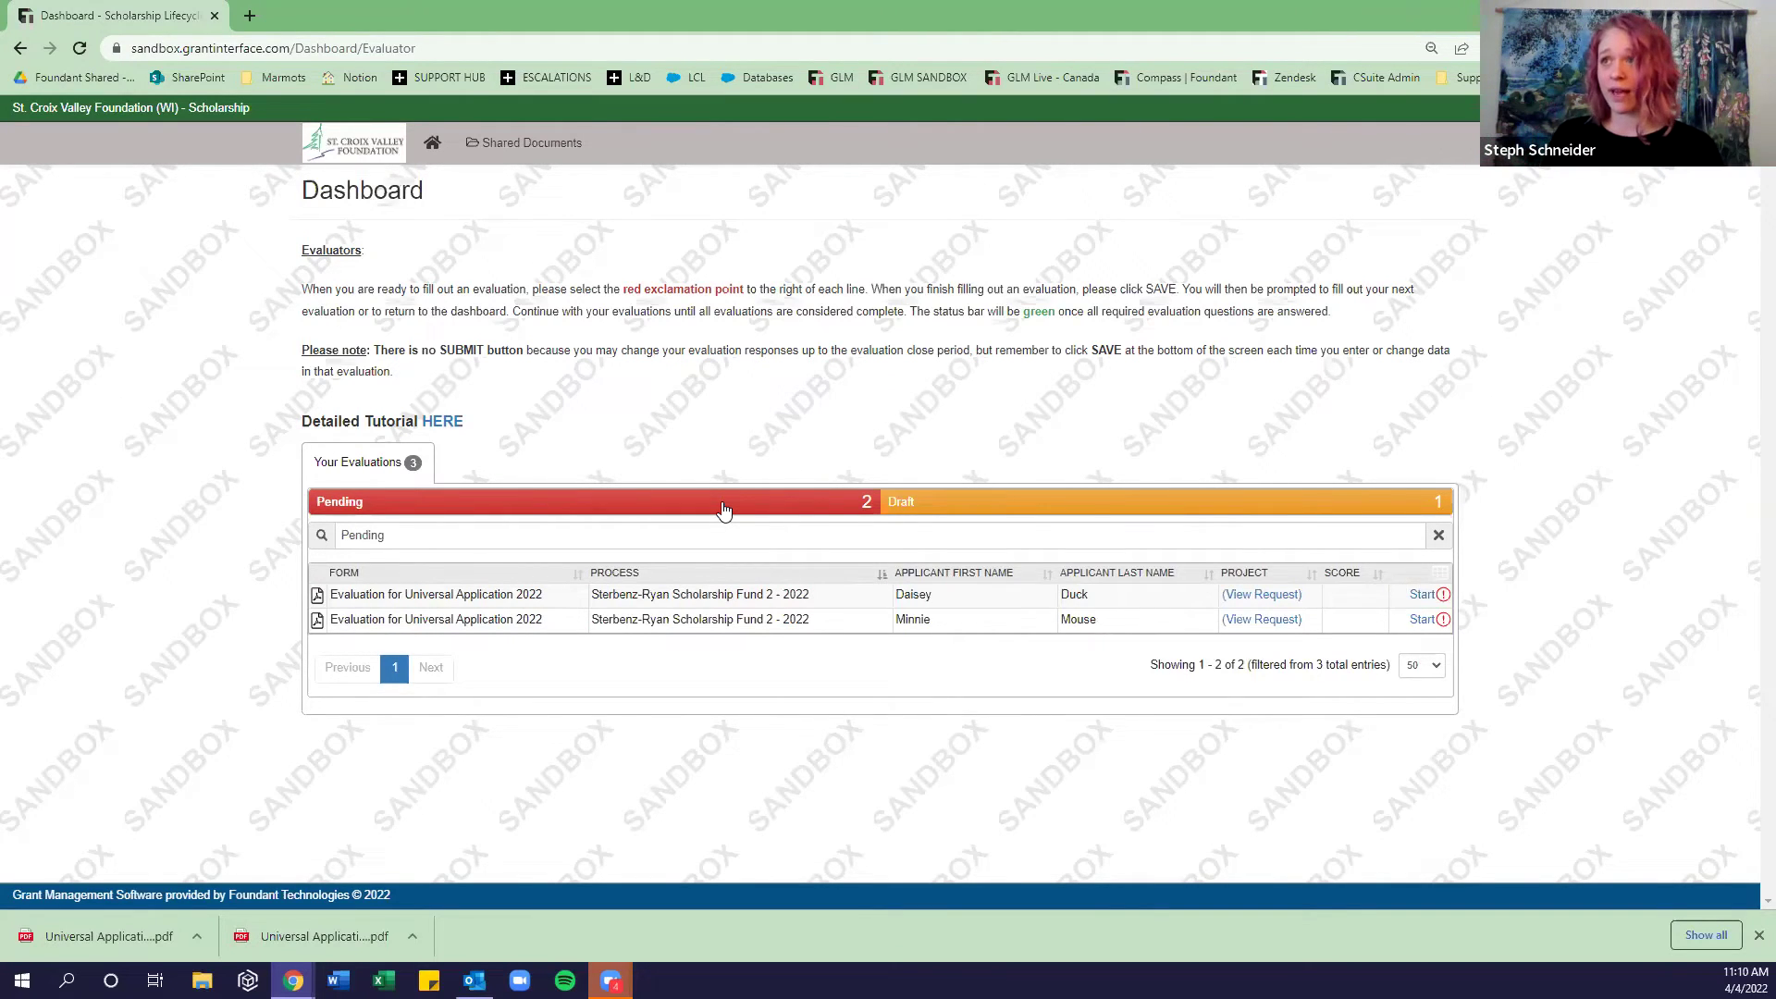
pyautogui.click(723, 508)
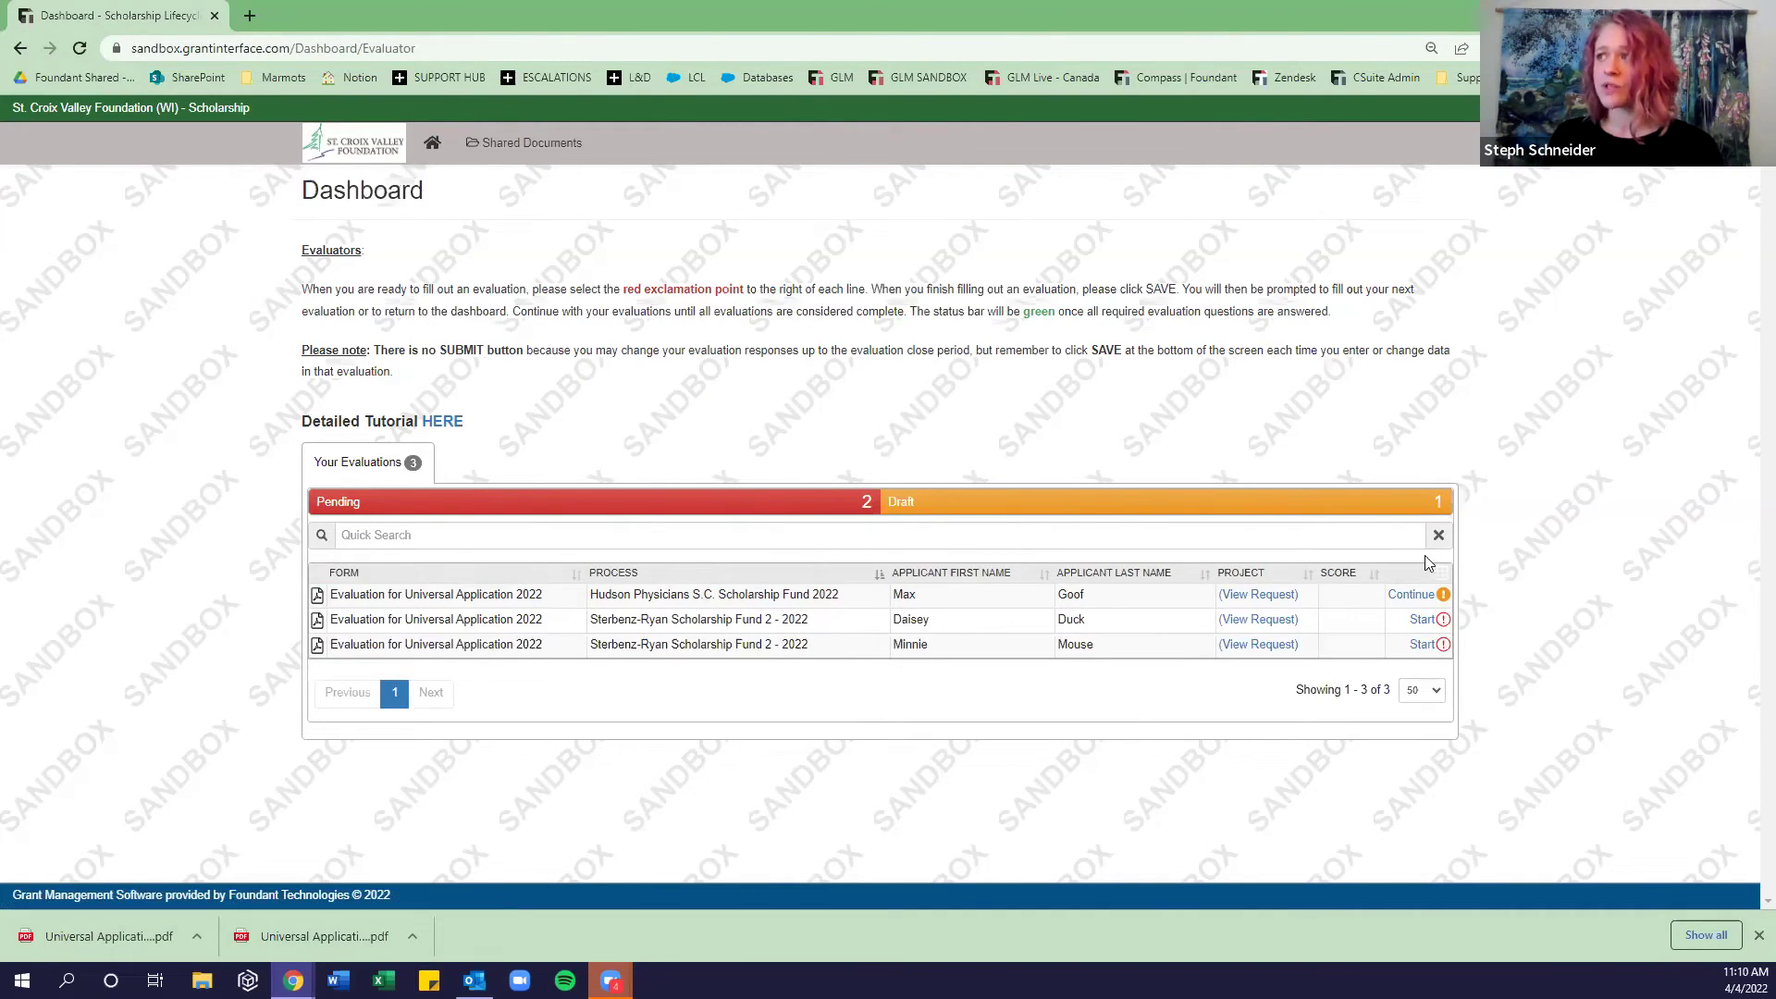
# Reopen the draft evaluation, score Financial Need 15, Leadership 11 and Recommendations 8, and save.
pyautogui.click(1422, 601)
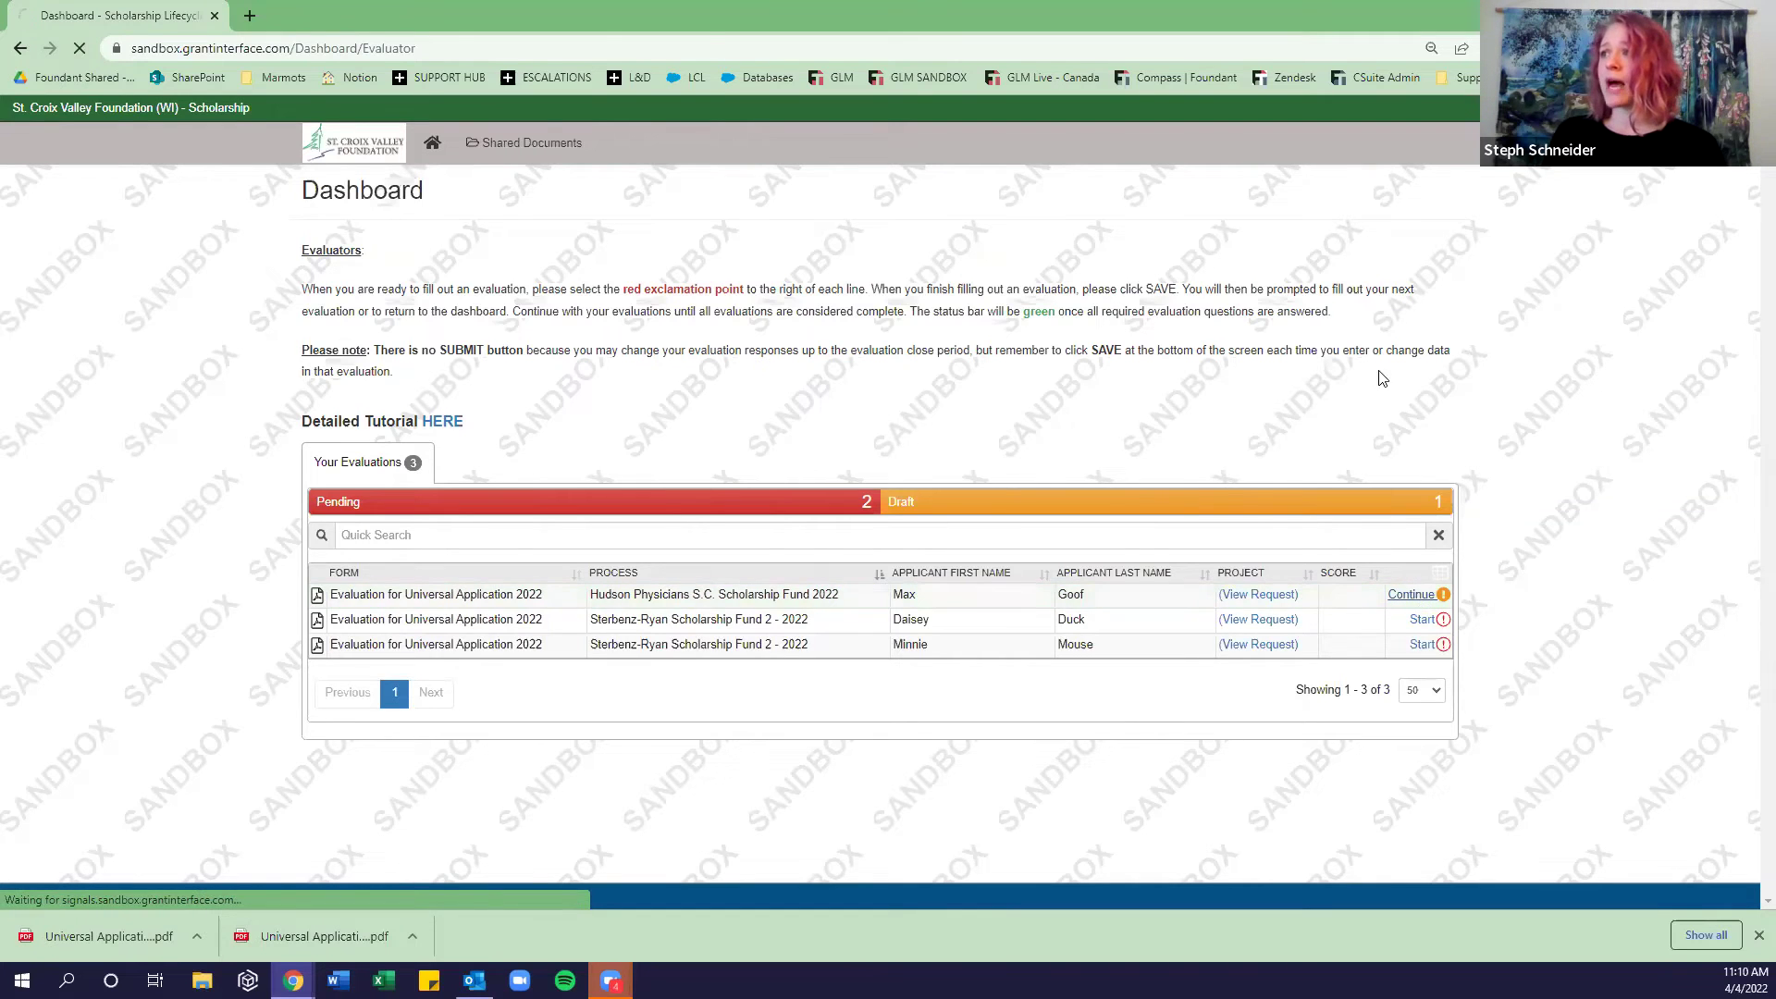
pyautogui.scroll(-5, 774, 615)
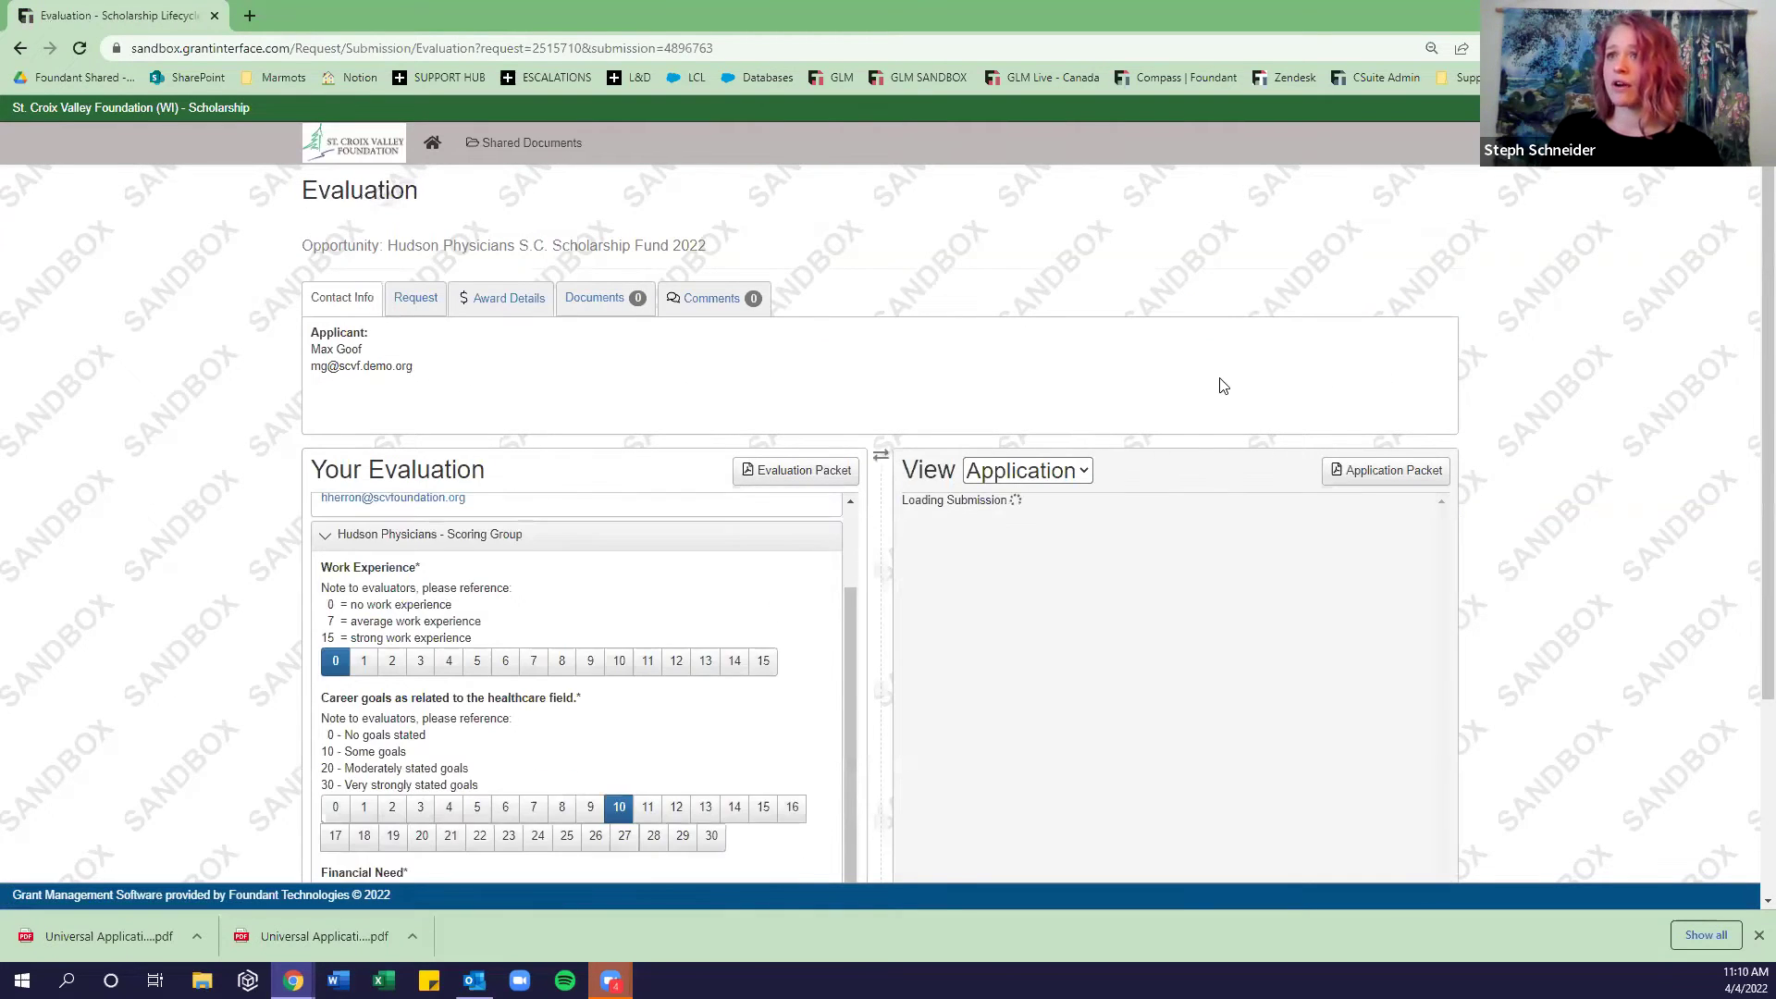
pyautogui.scroll(-3, 1554, 481)
pyautogui.click(763, 487)
pyautogui.click(647, 645)
pyautogui.scroll(-2, 714, 547)
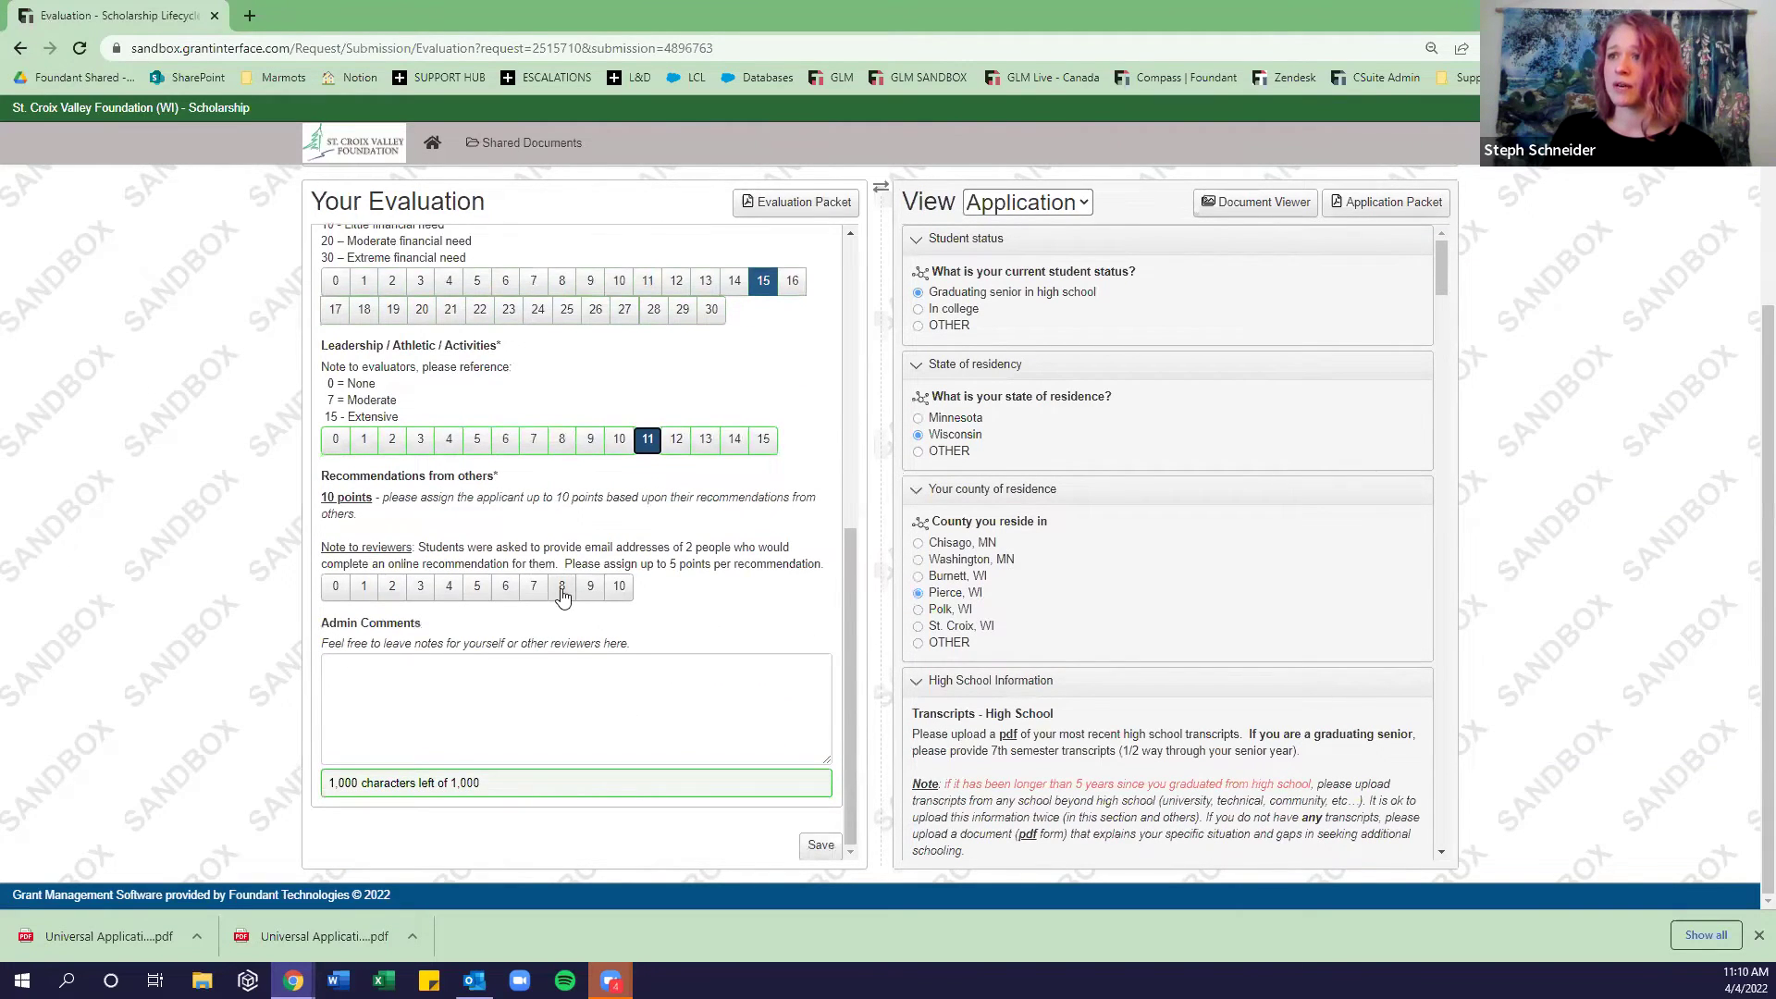
pyautogui.click(562, 586)
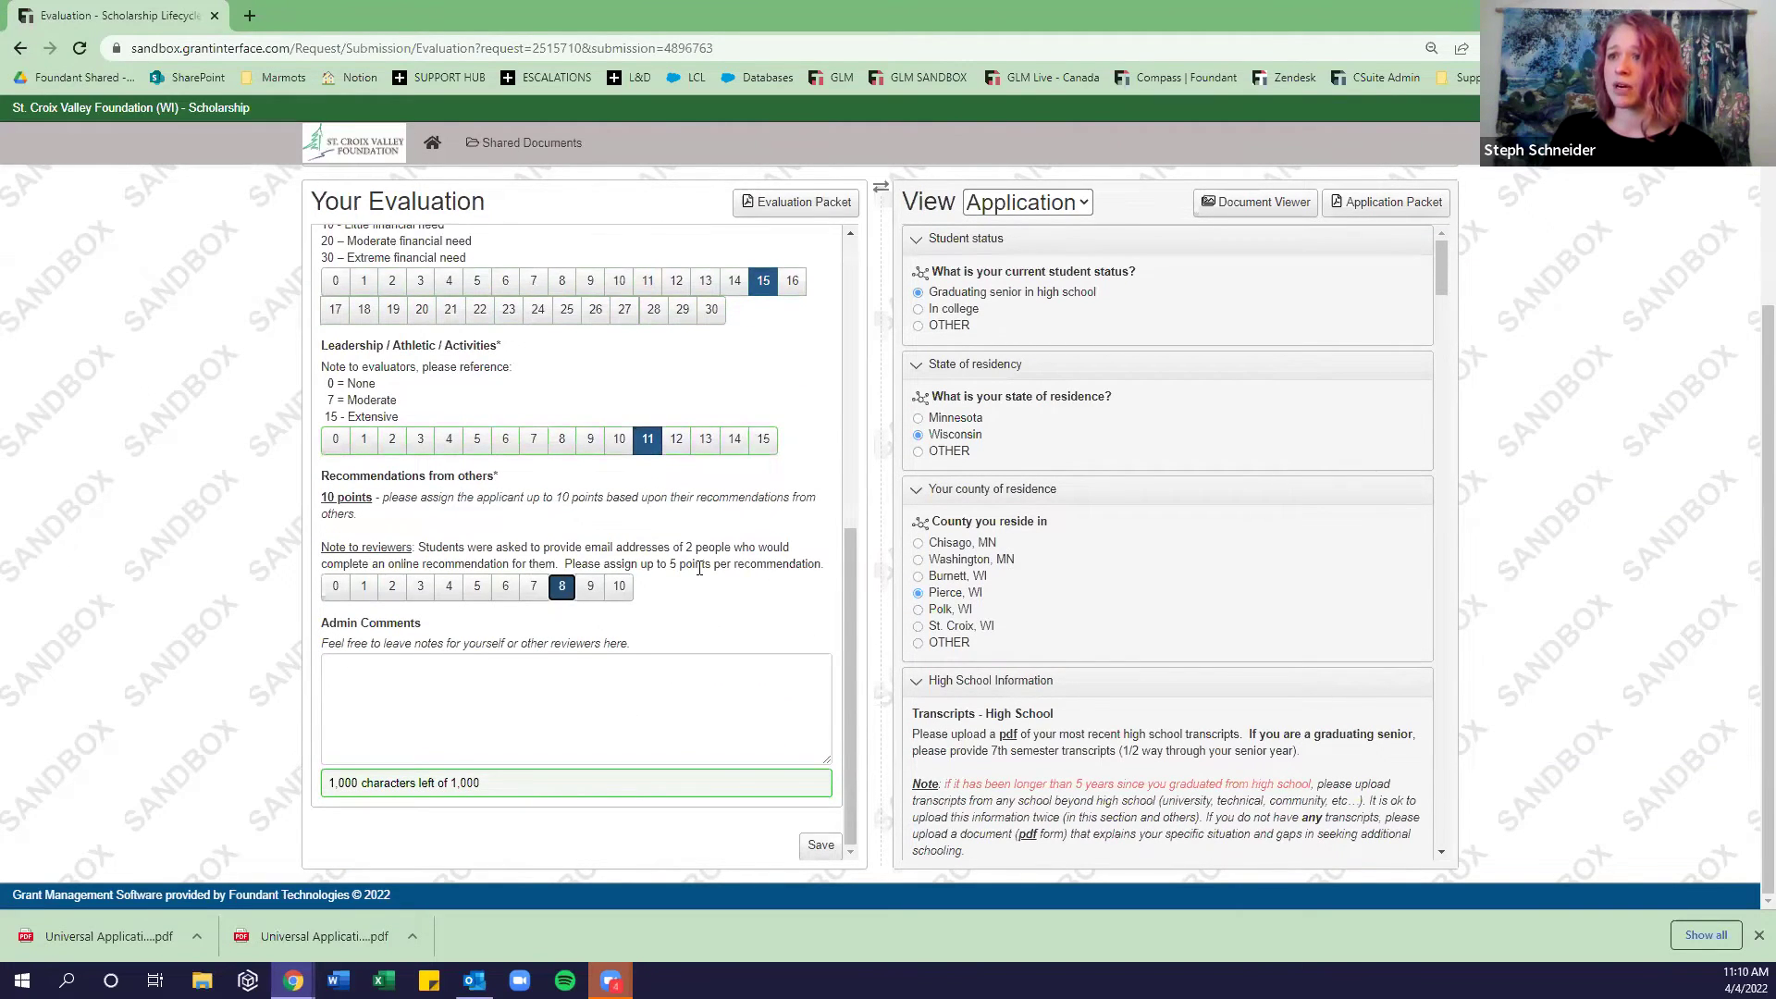
pyautogui.click(824, 849)
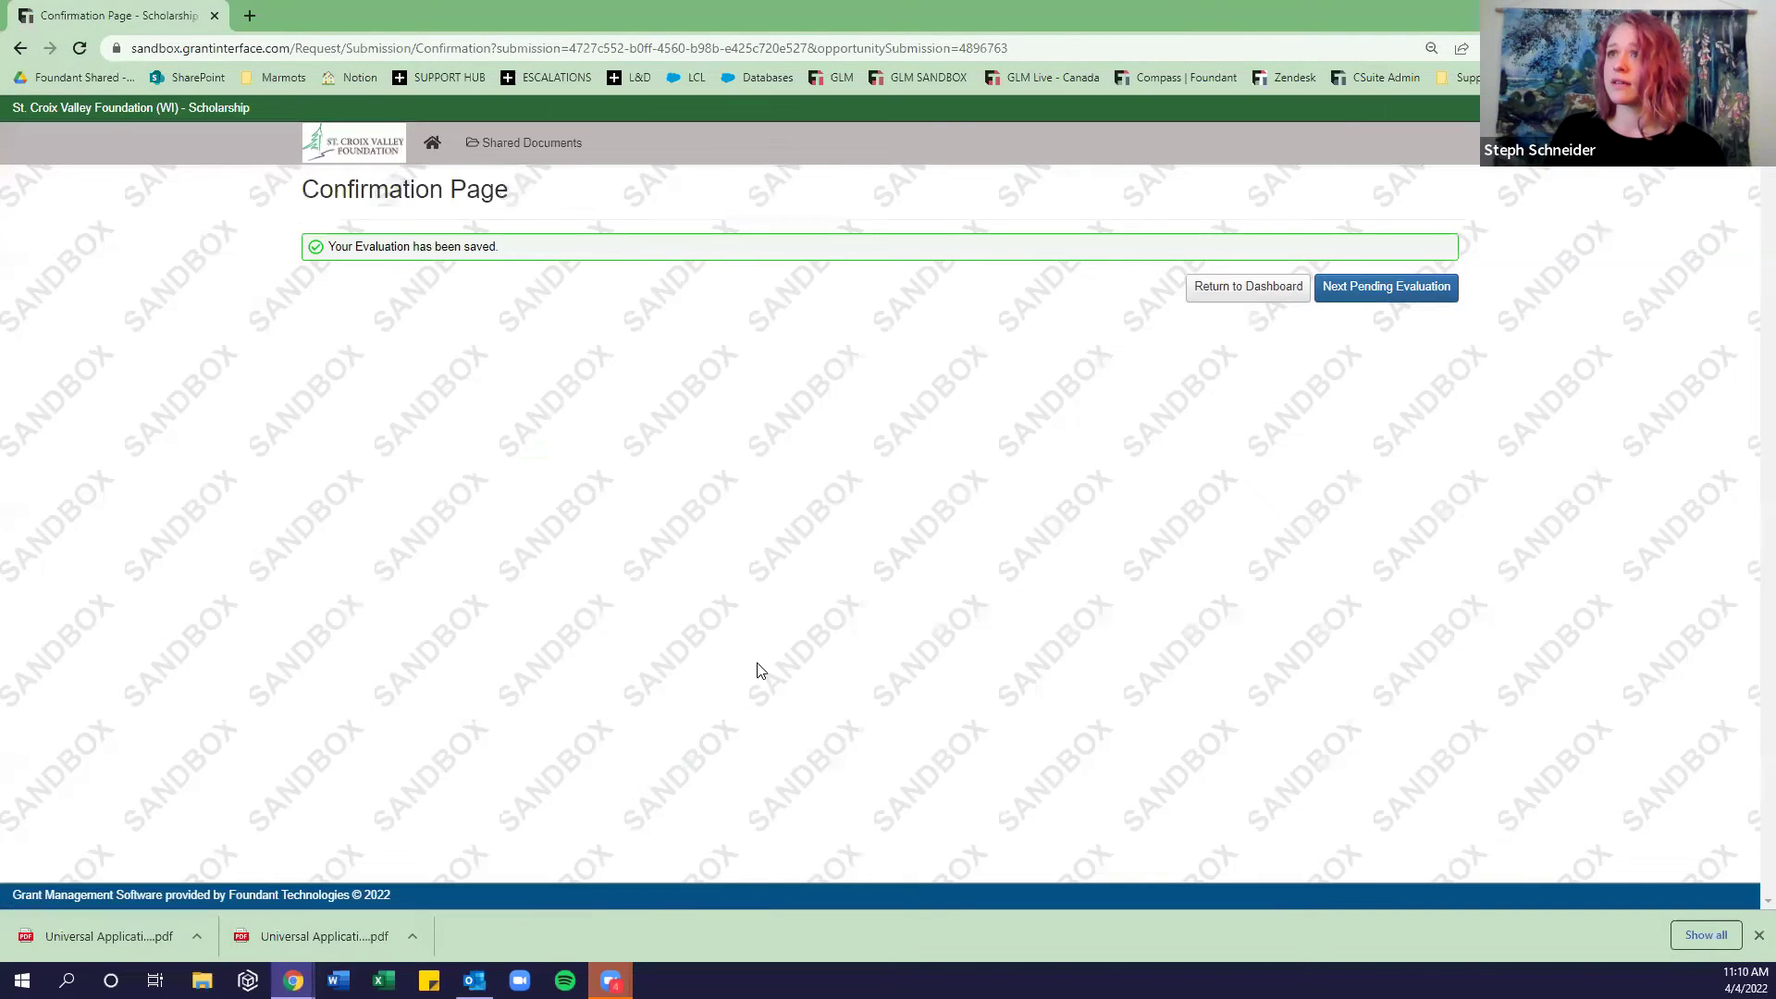
# Return from the confirmation page to the dashboard, where Hudson Physicians shows complete at 44%.
pyautogui.click(1237, 286)
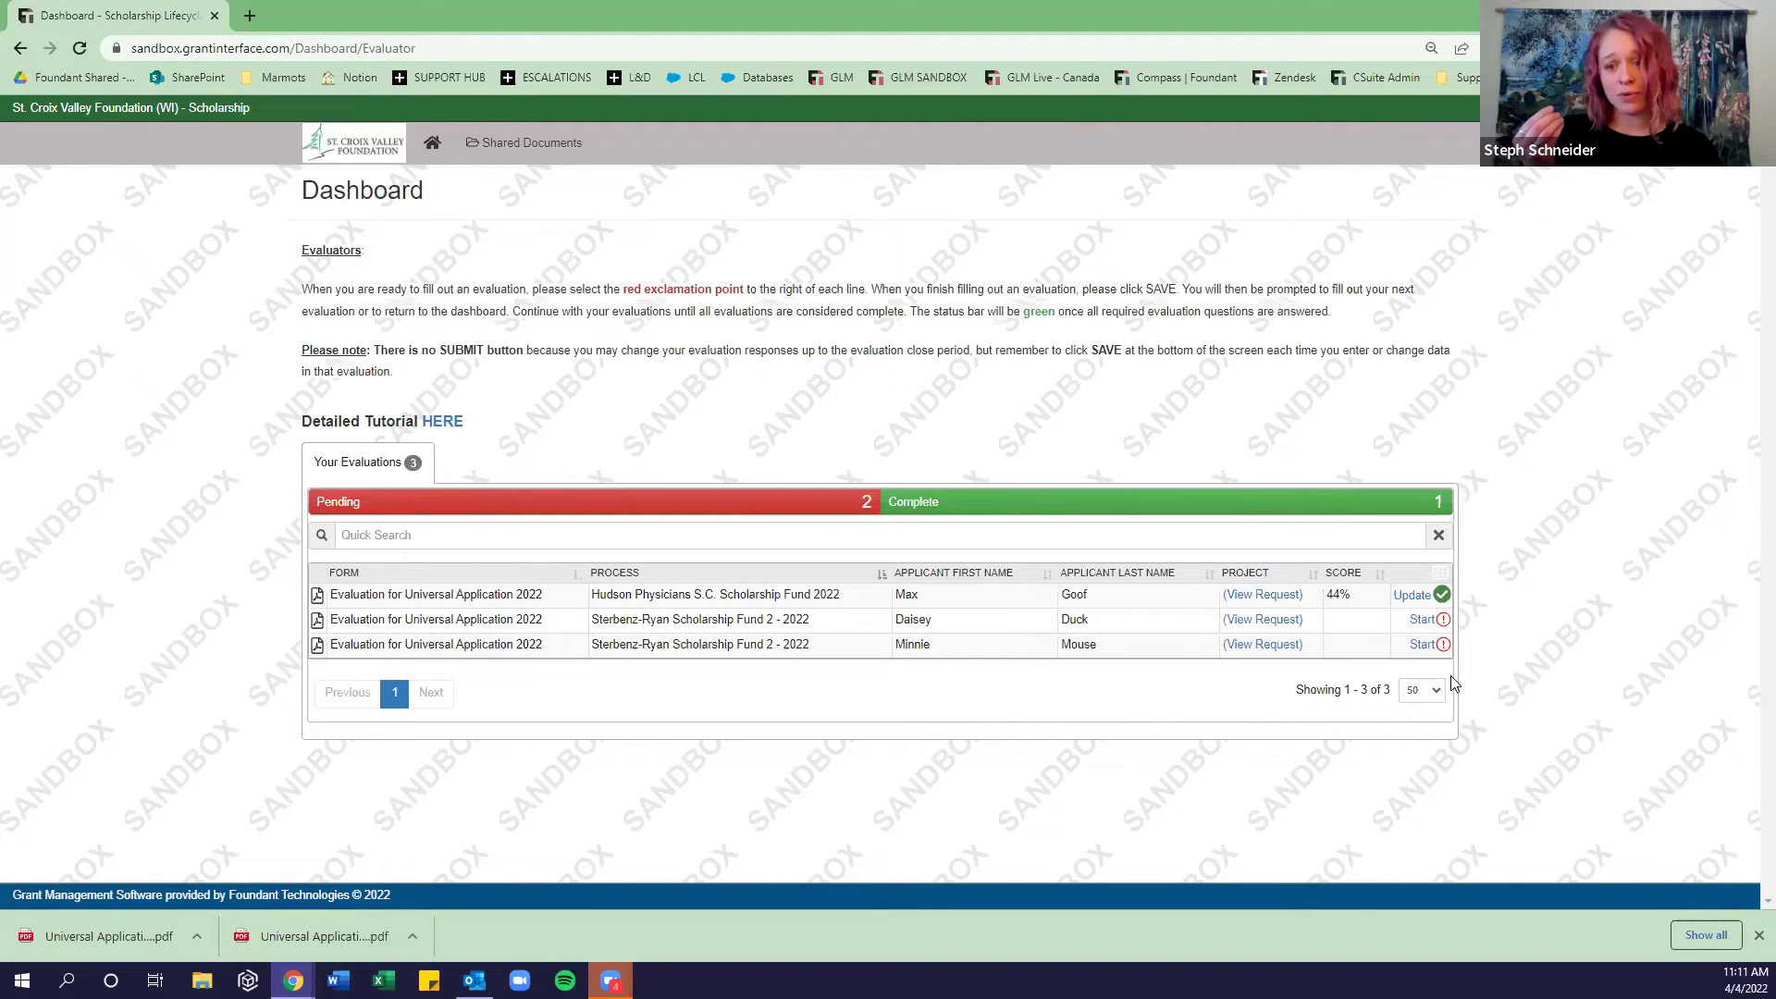
# Reopen the Hudson Physicians evaluation via Update and lower Financial Need to 11 and Career goals to 6.
pyautogui.click(1439, 595)
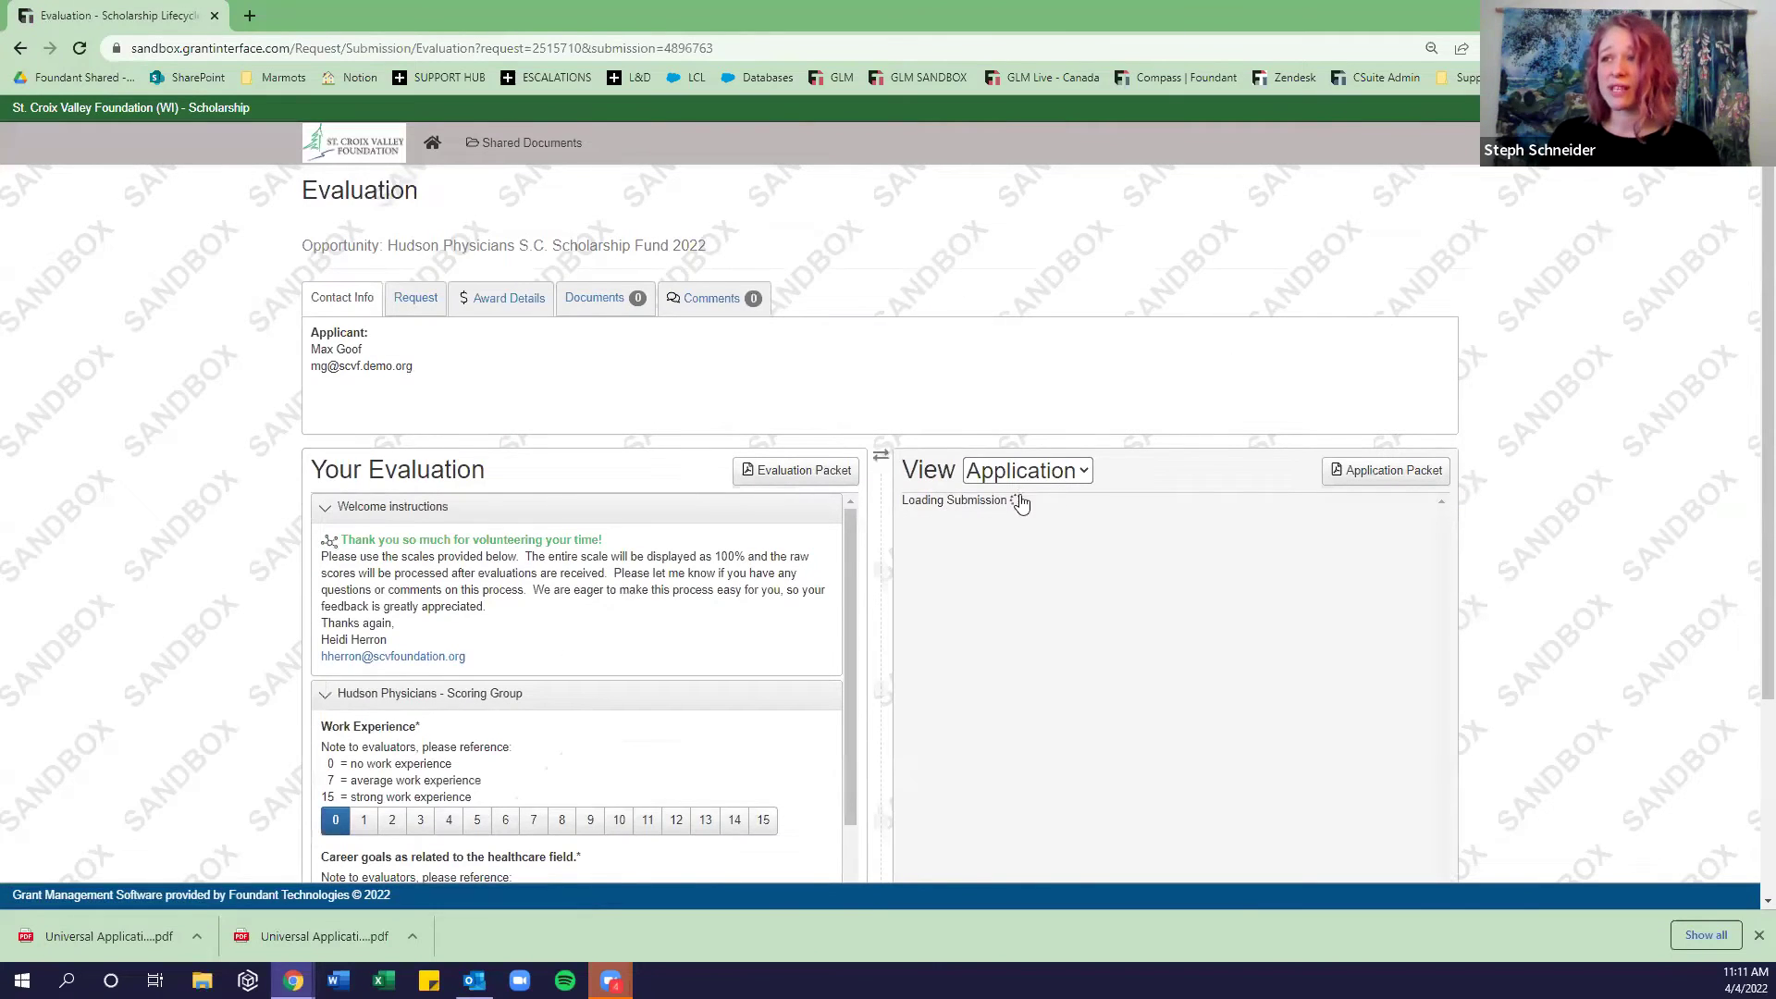
pyautogui.scroll(-4, 820, 555)
pyautogui.scroll(-2, 1675, 384)
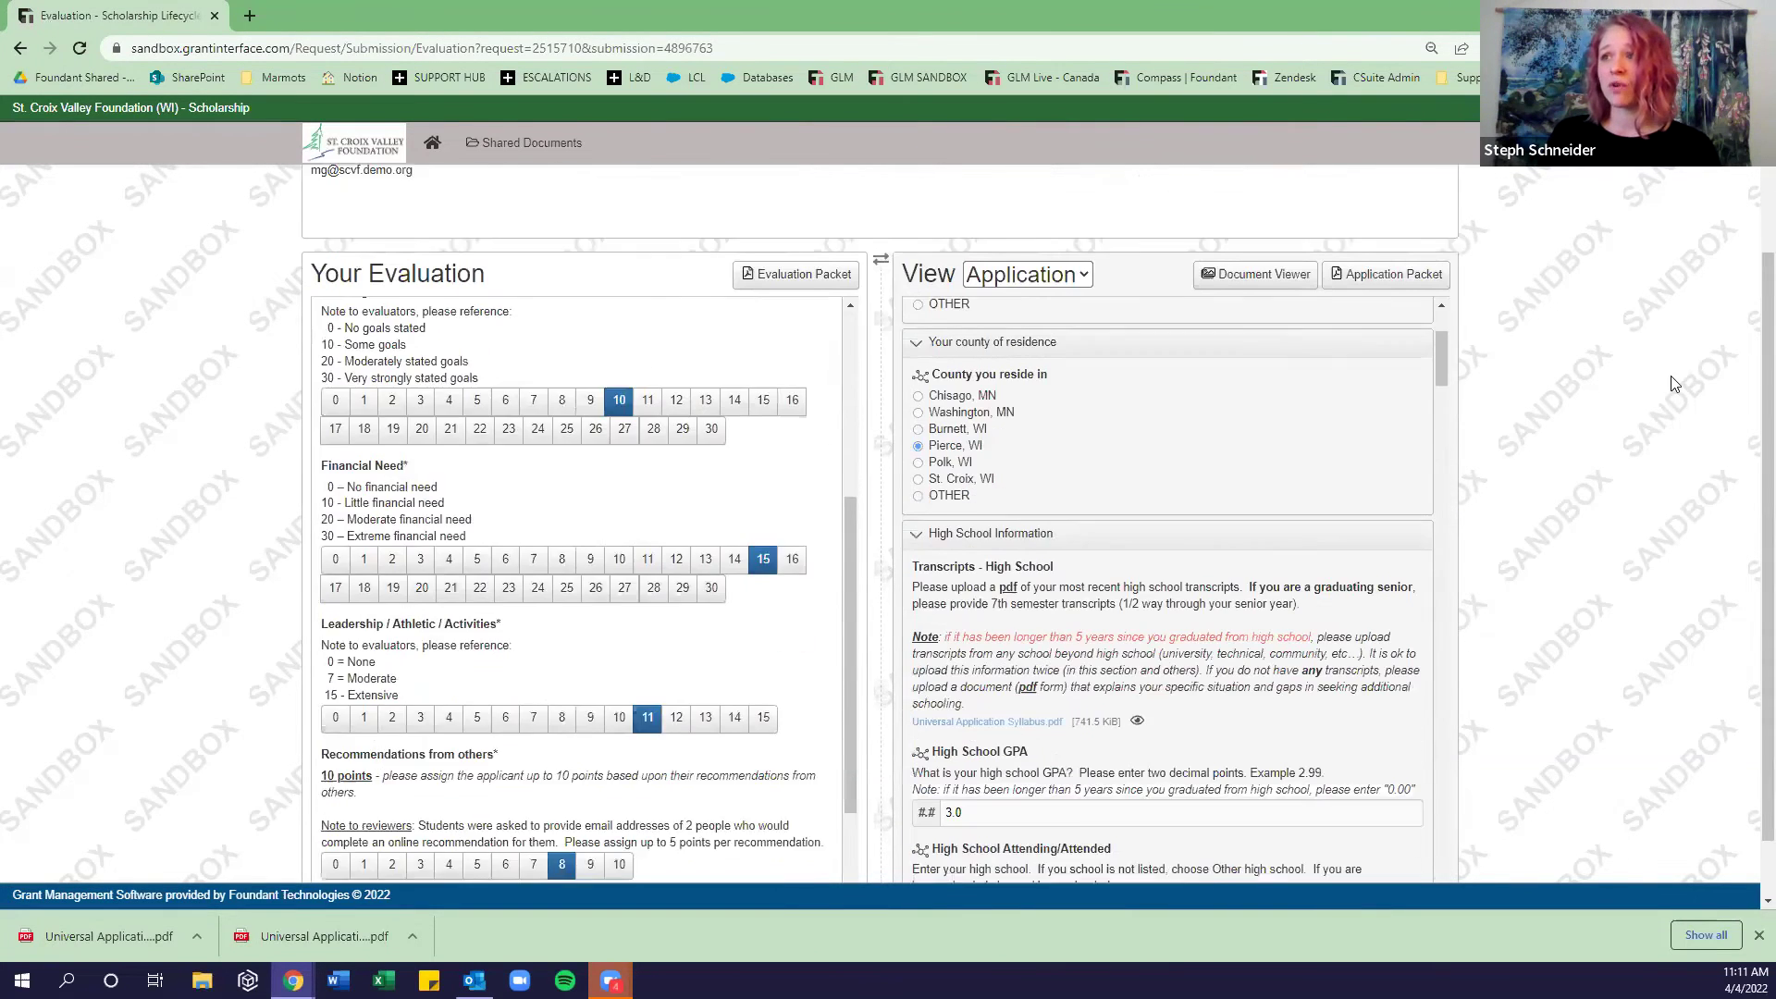
pyautogui.scroll(-3, 736, 418)
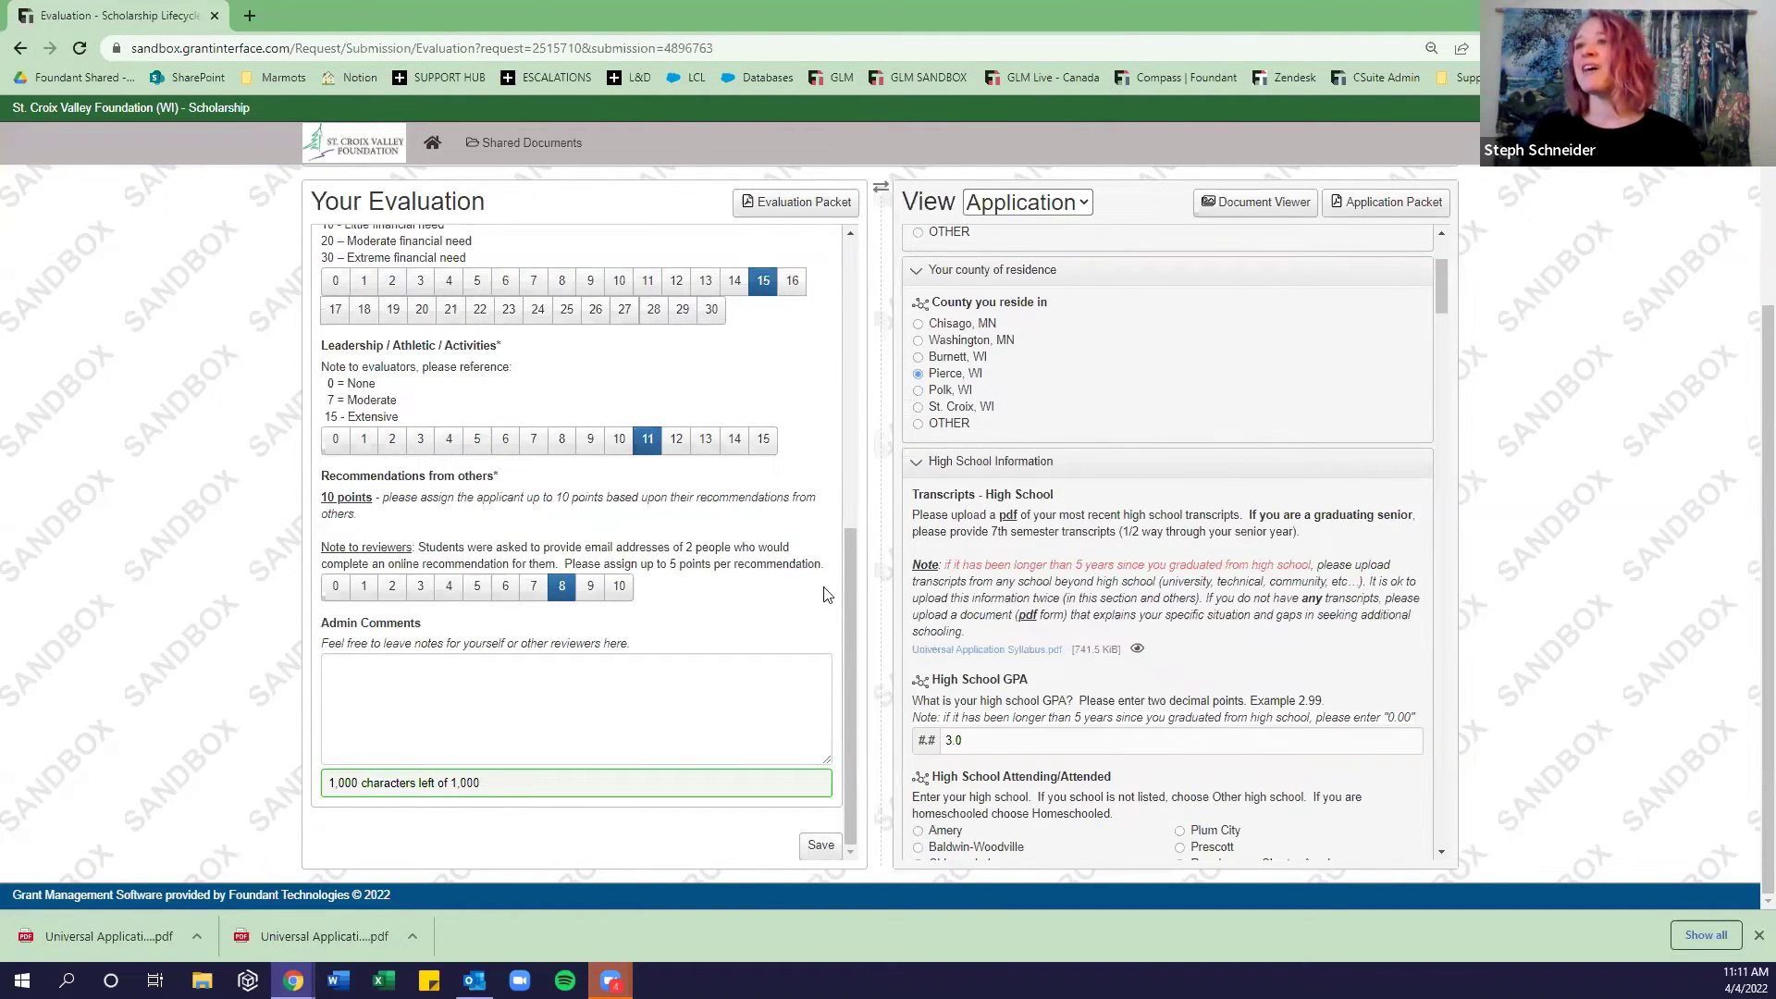
pyautogui.scroll(6, 790, 400)
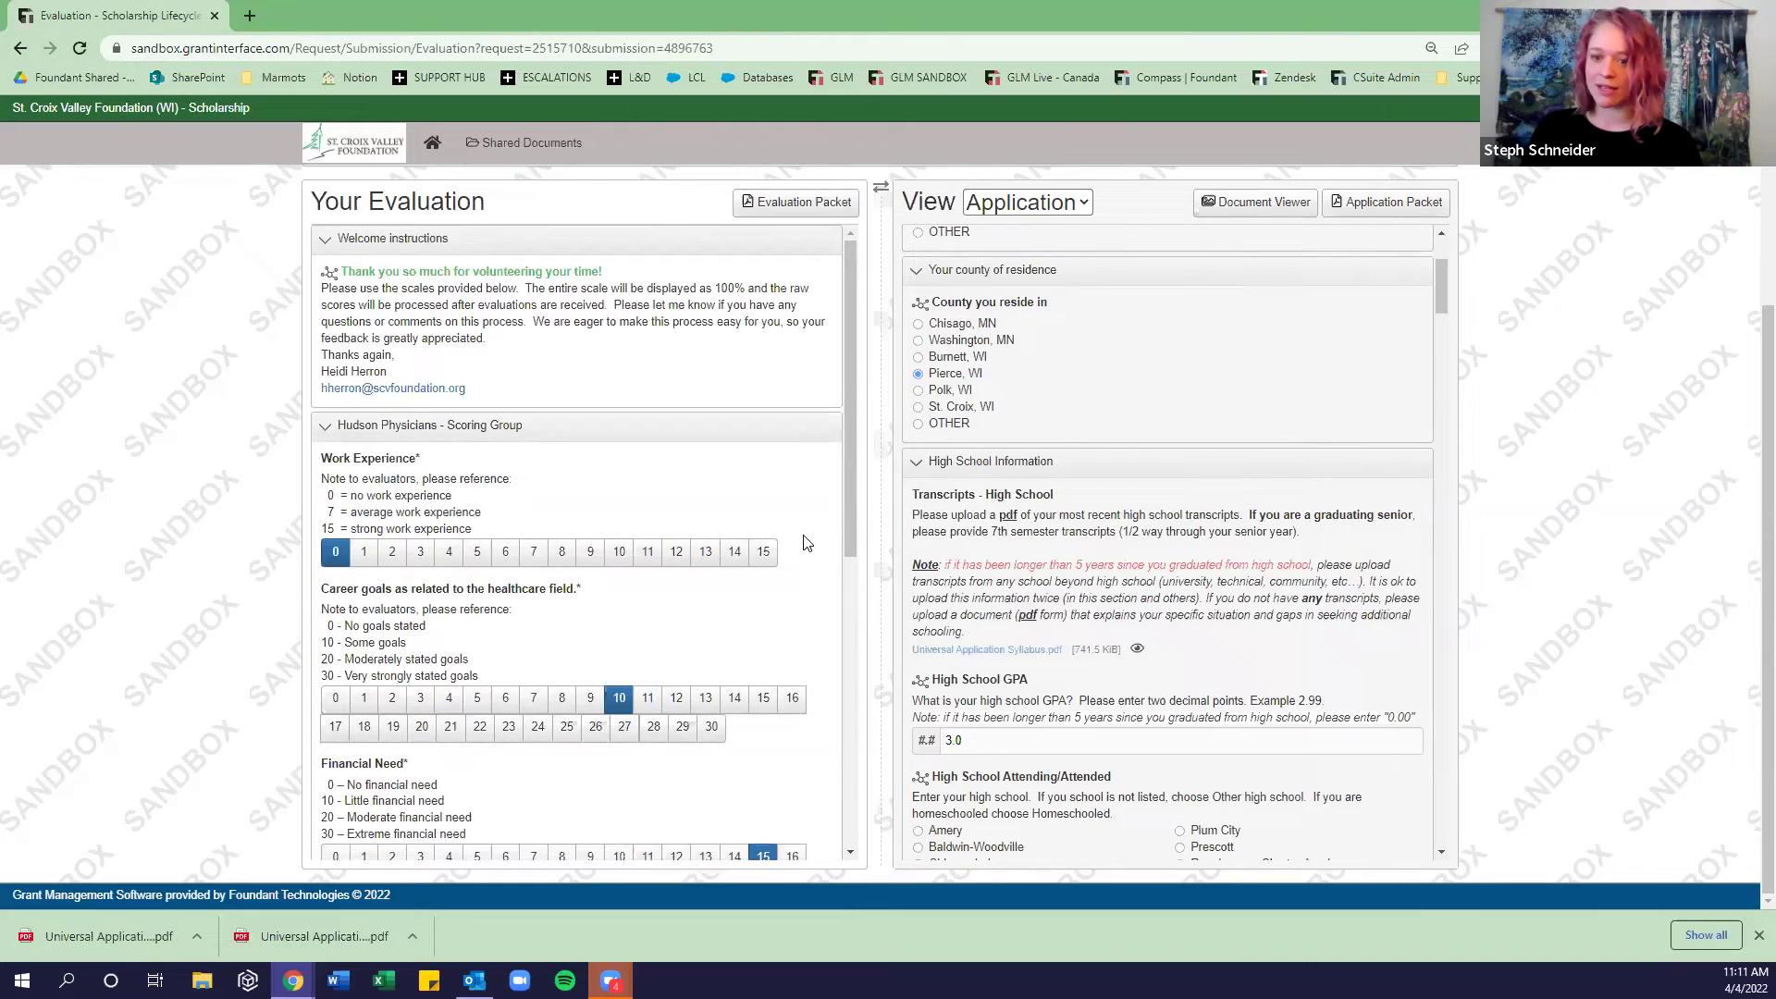
pyautogui.scroll(-2, 801, 516)
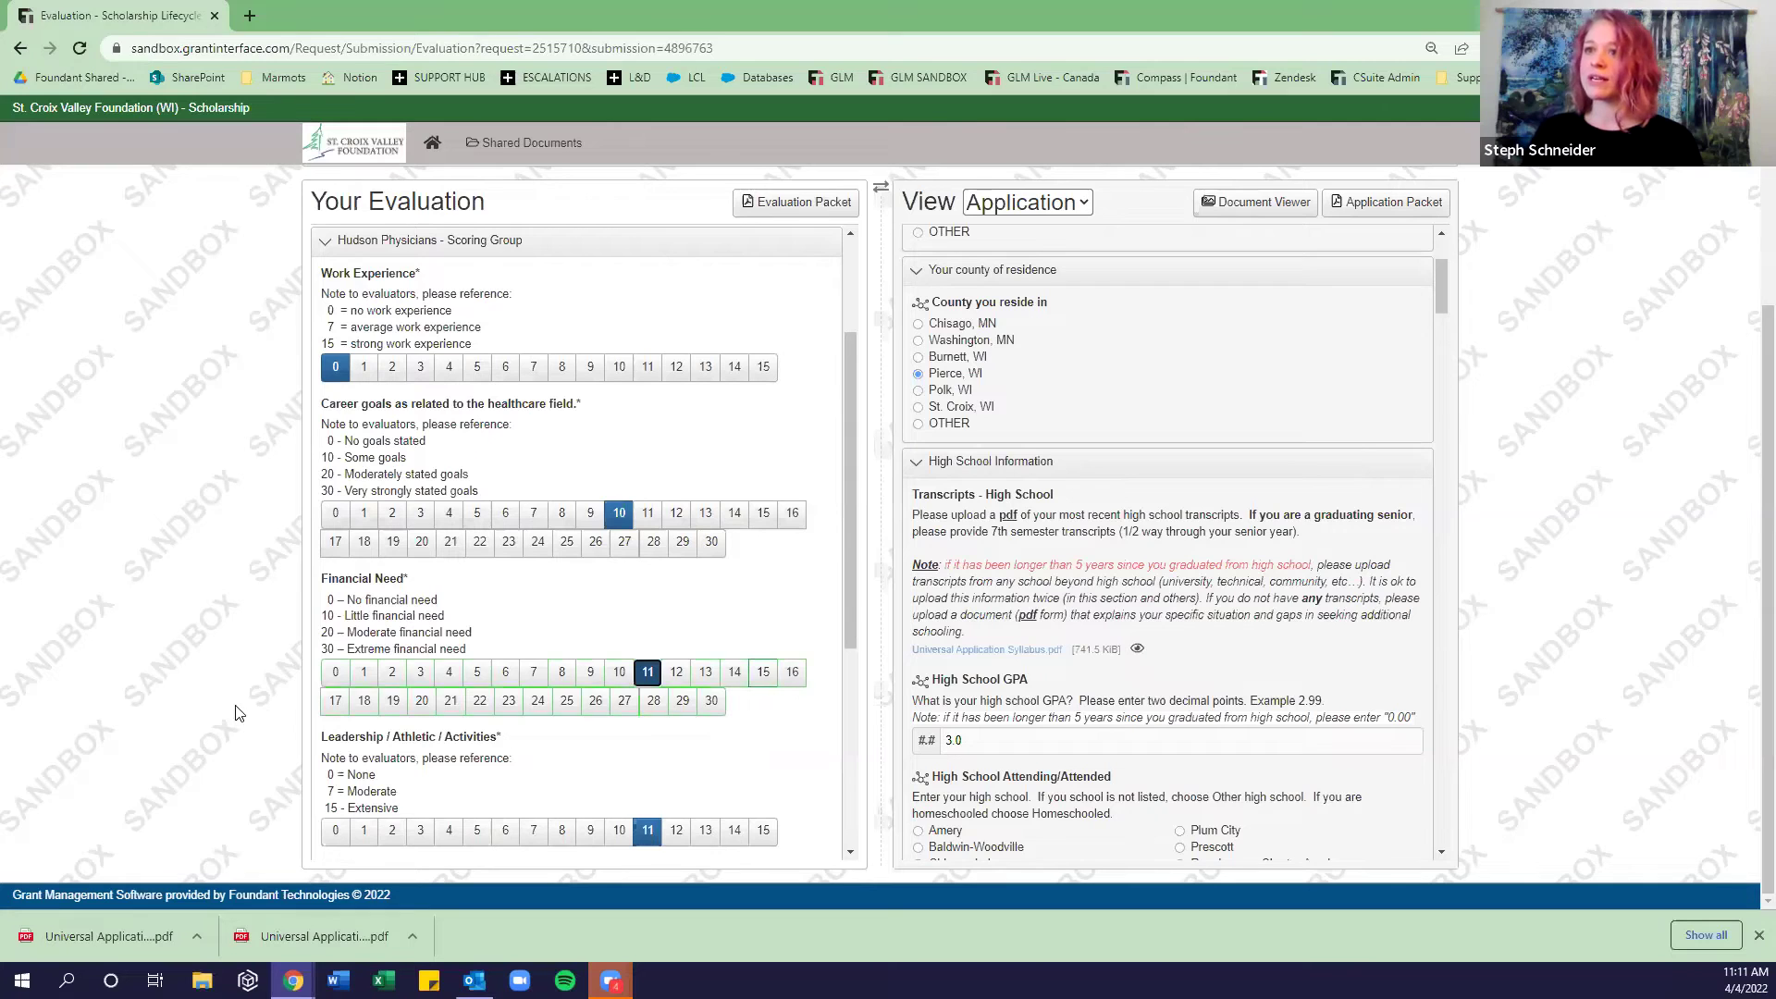
pyautogui.click(506, 514)
pyautogui.scroll(-4, 688, 576)
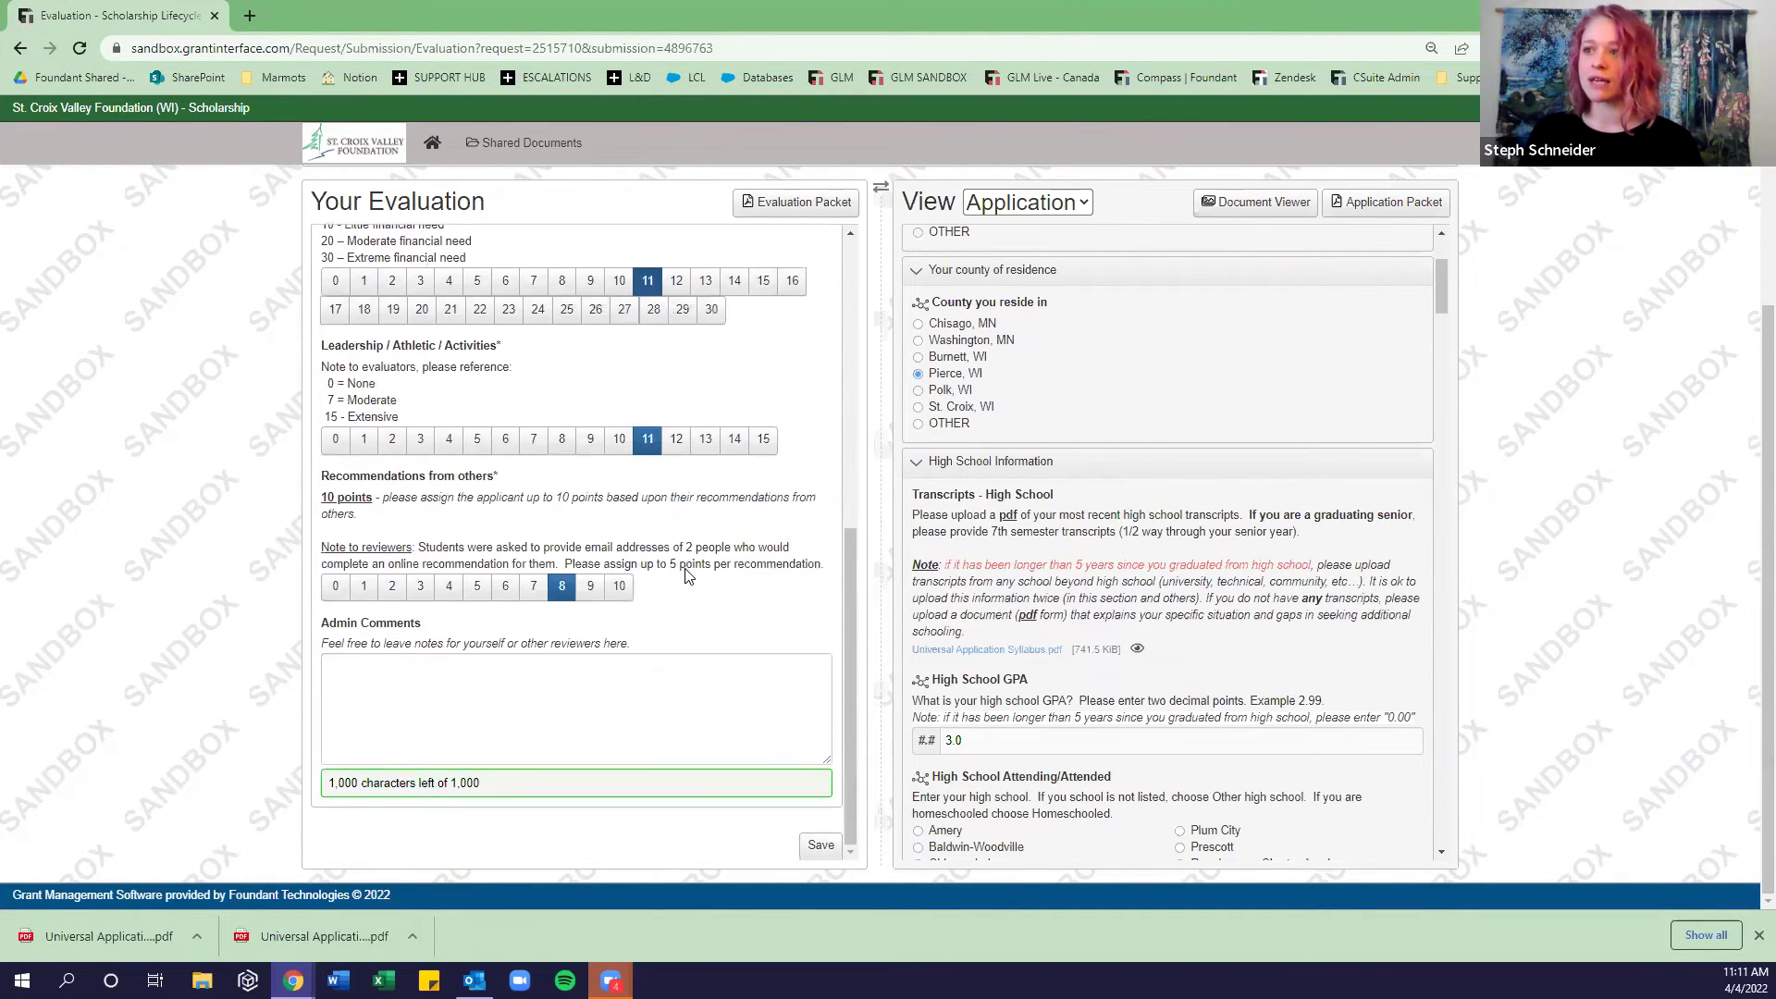
# Save the revised scores and return home to the dashboard, now showing 36%.
pyautogui.click(819, 845)
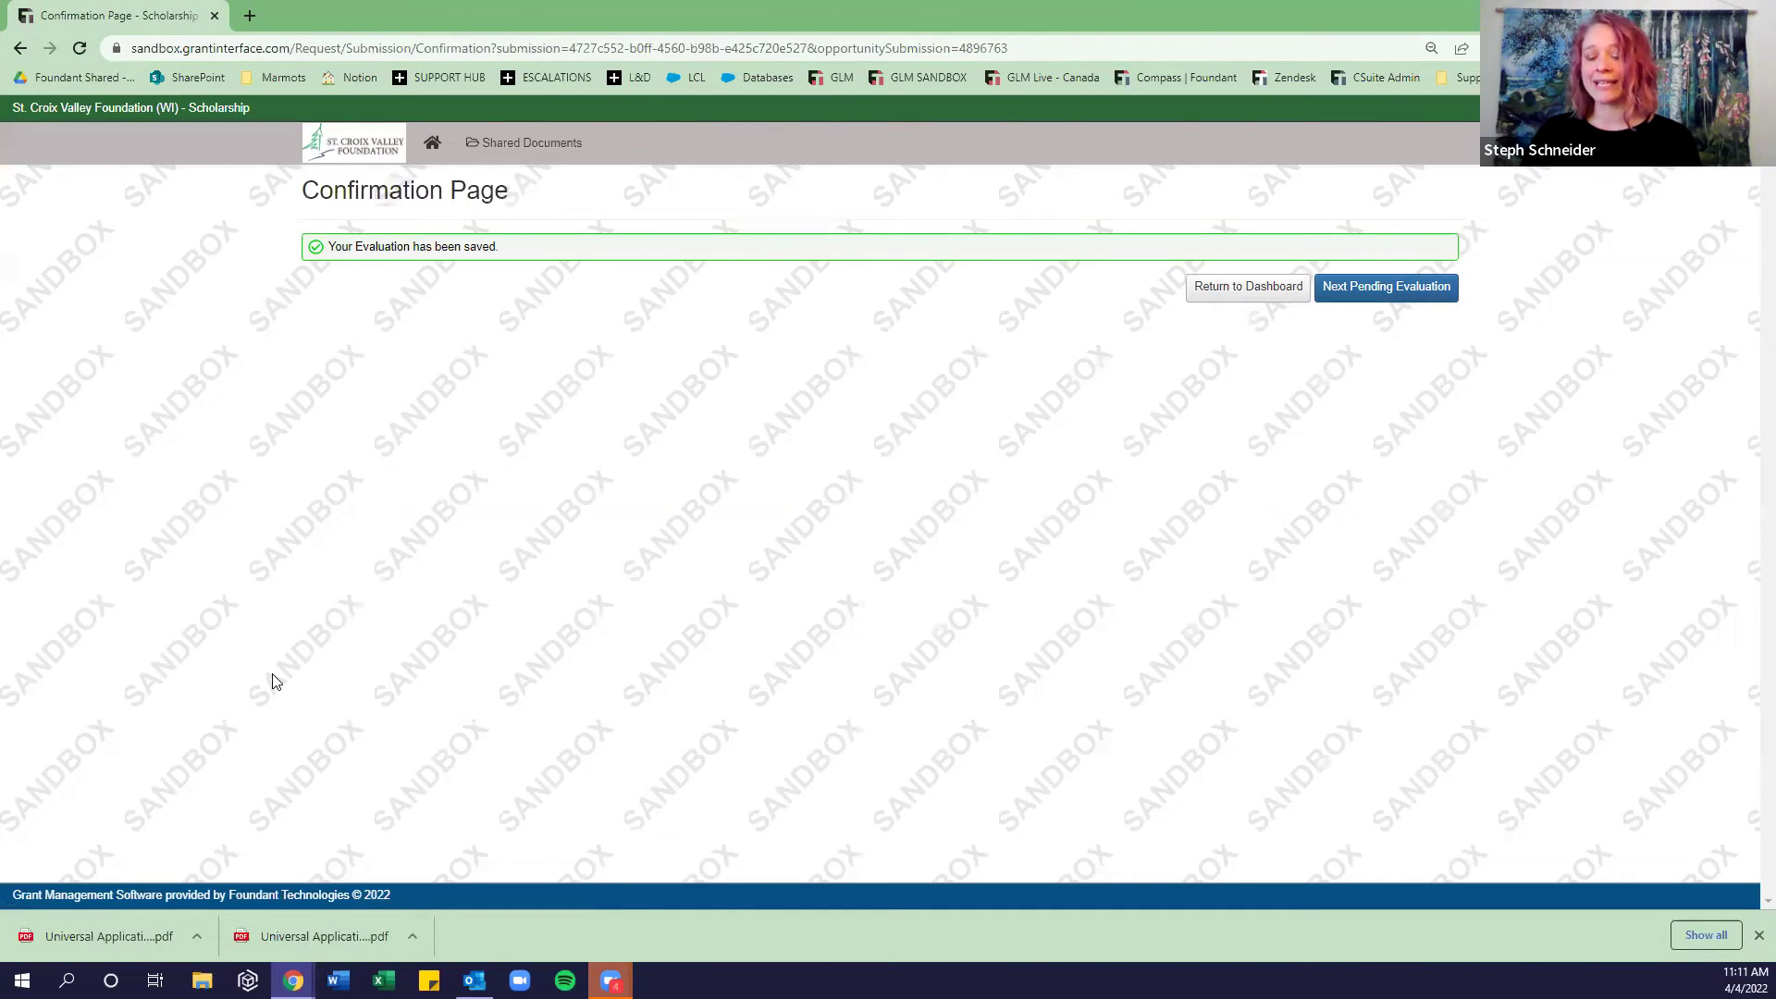
pyautogui.click(432, 143)
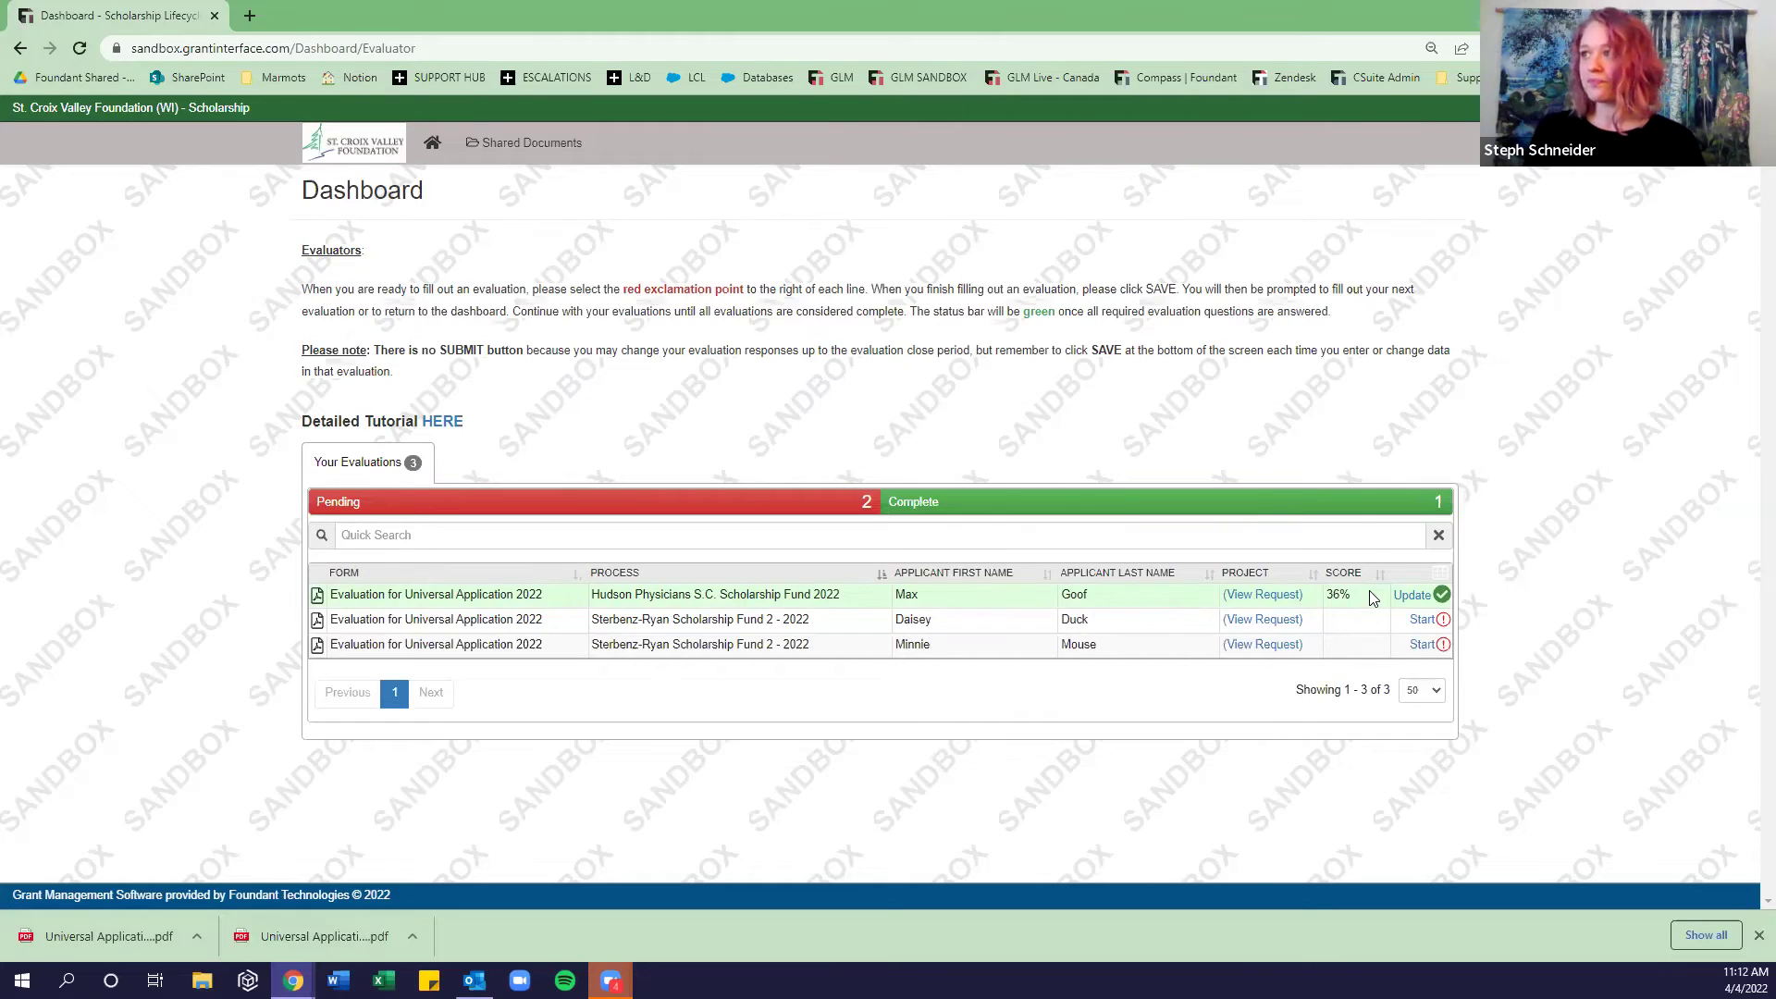
# Sort the evaluations by Applicant First Name, reverse that order, then sort by Process.
pyautogui.click(1049, 575)
pyautogui.click(1051, 576)
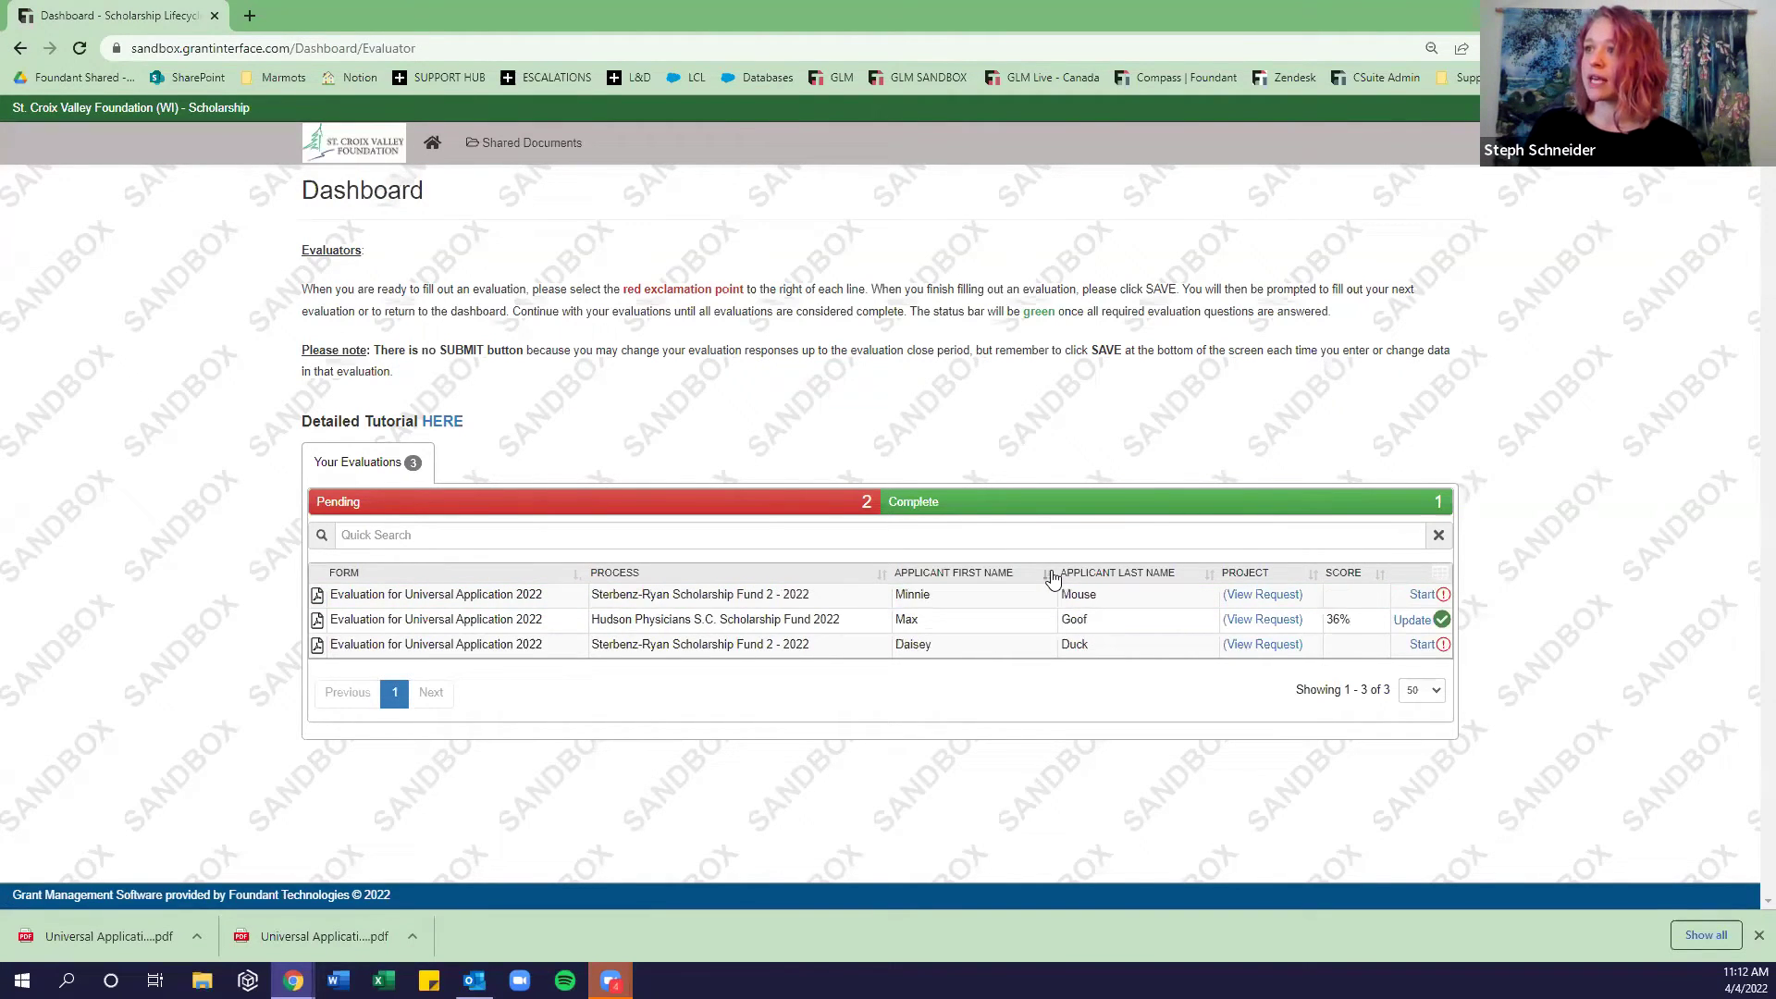
pyautogui.click(881, 576)
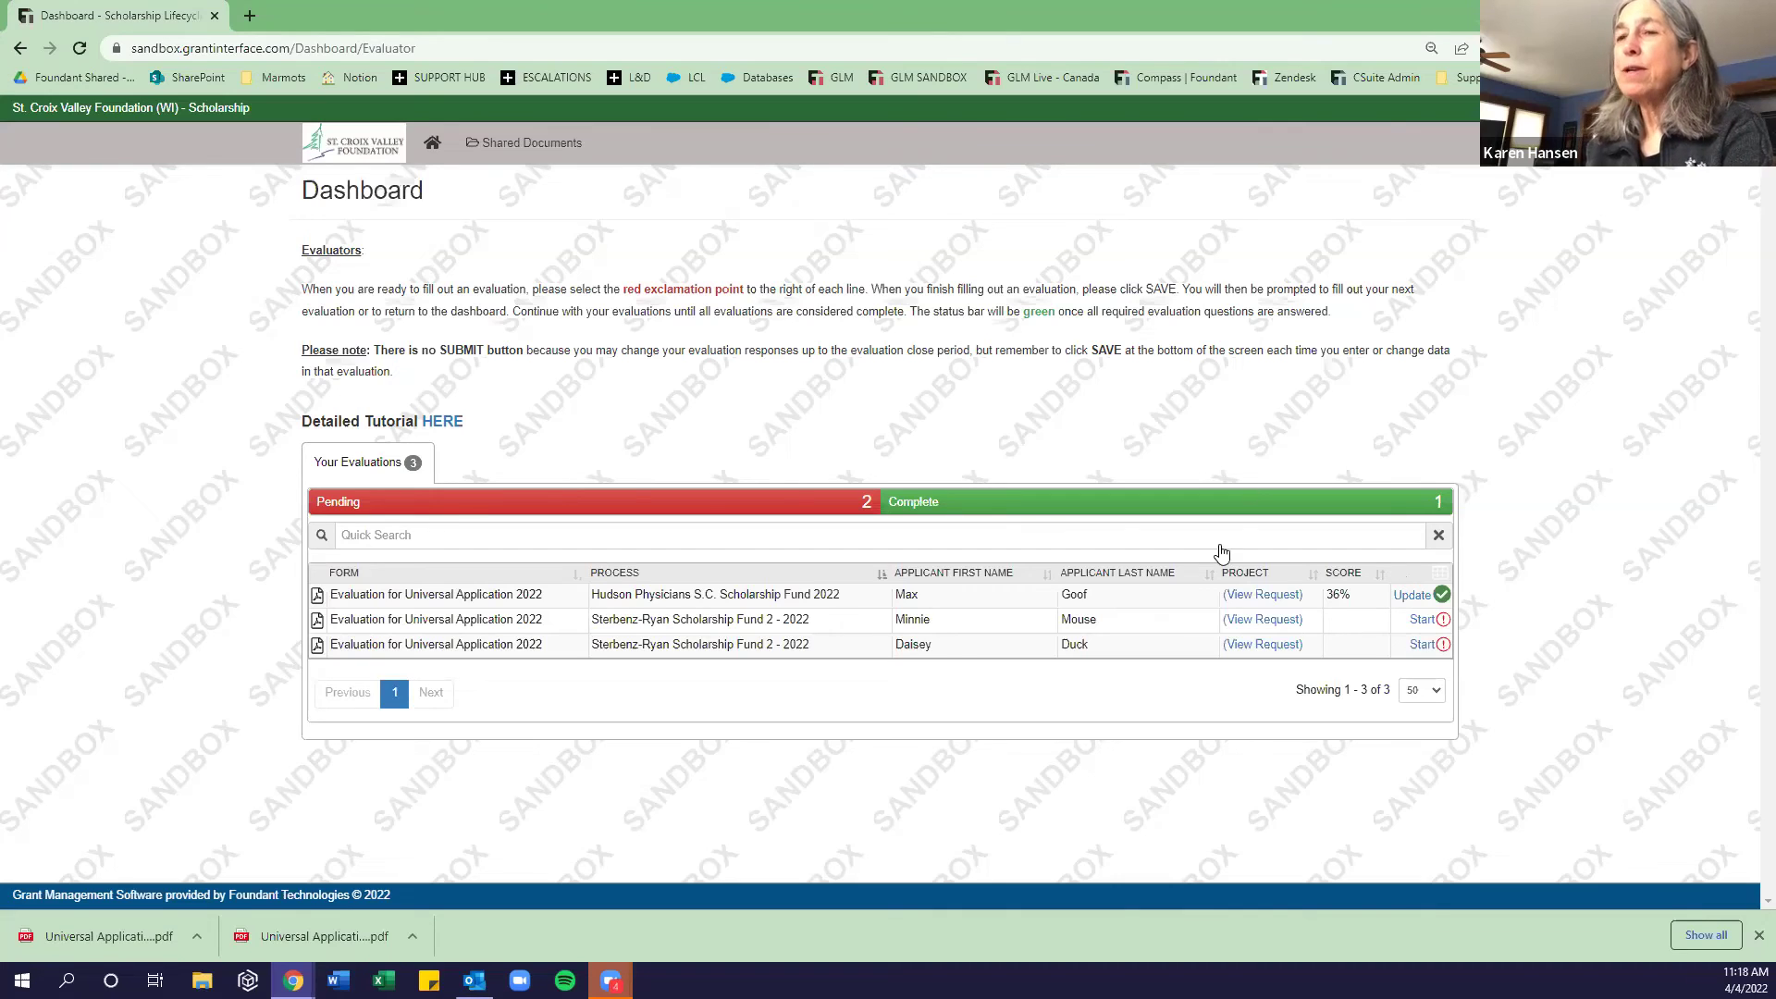
# Reopen the Hudson Physicians evaluation, download its Application Packet, and open ApplicationPacket (7).pdf.
pyautogui.click(1416, 597)
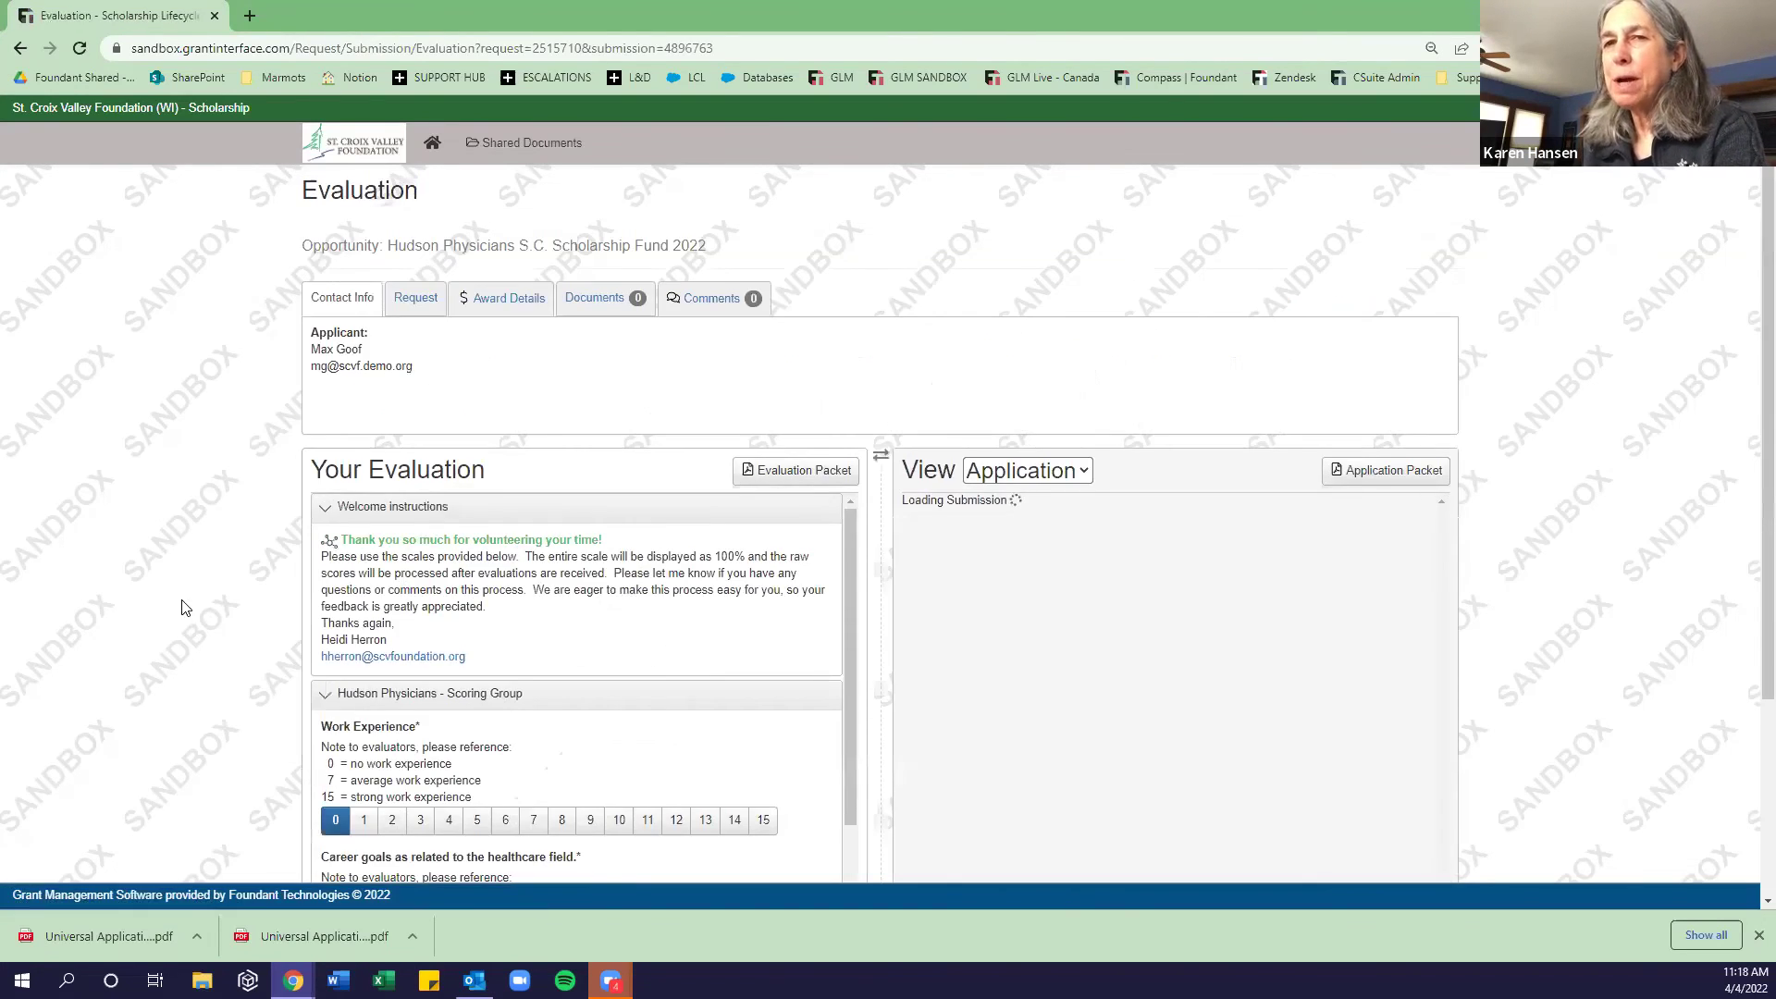
pyautogui.scroll(-3, 181, 607)
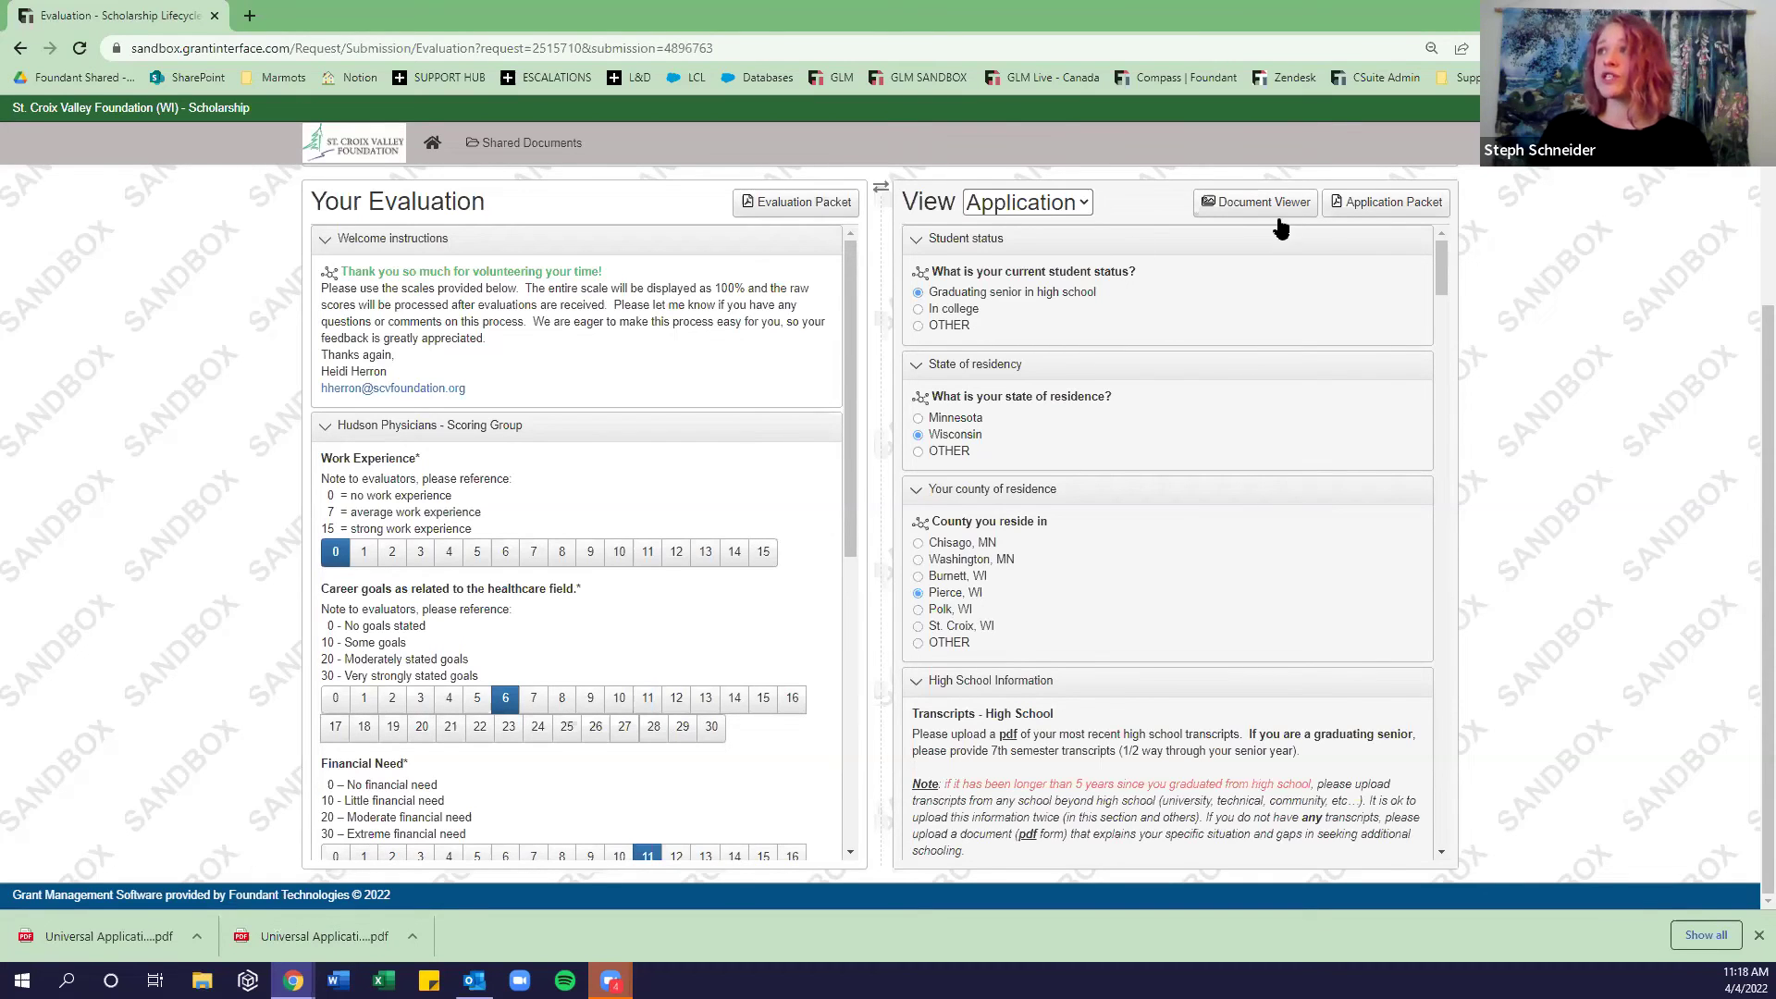
pyautogui.click(1359, 206)
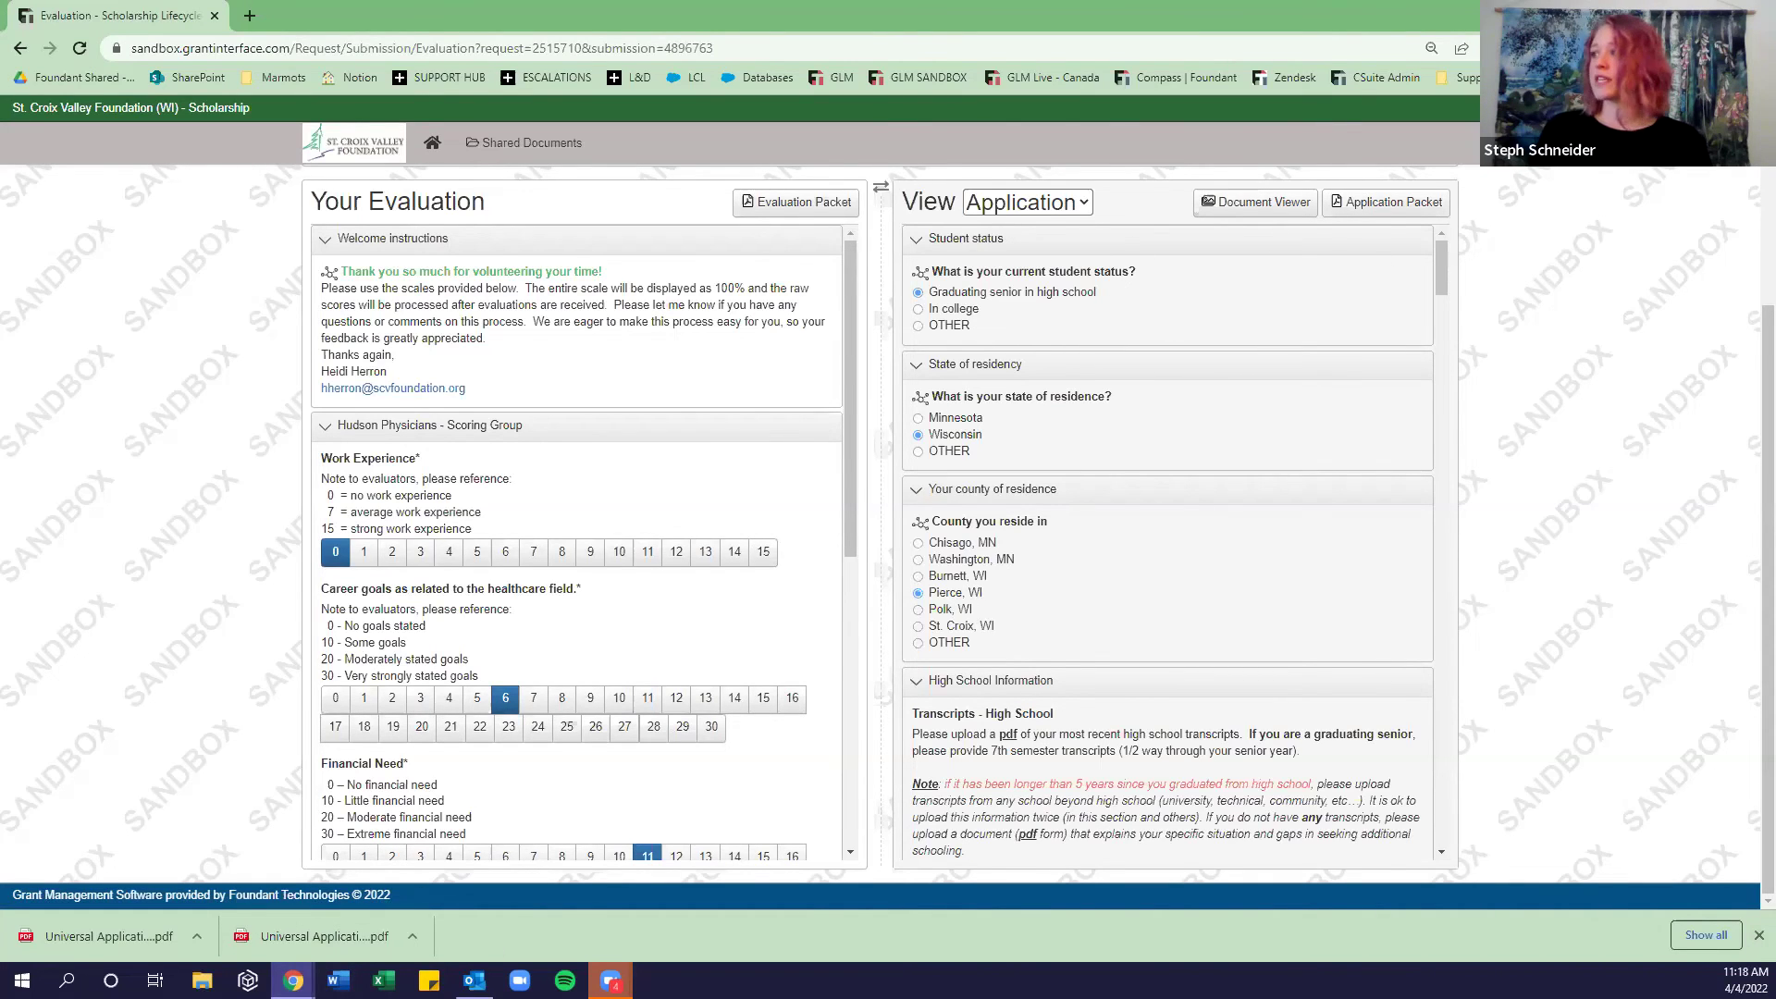
pyautogui.click(1760, 935)
pyautogui.click(1383, 256)
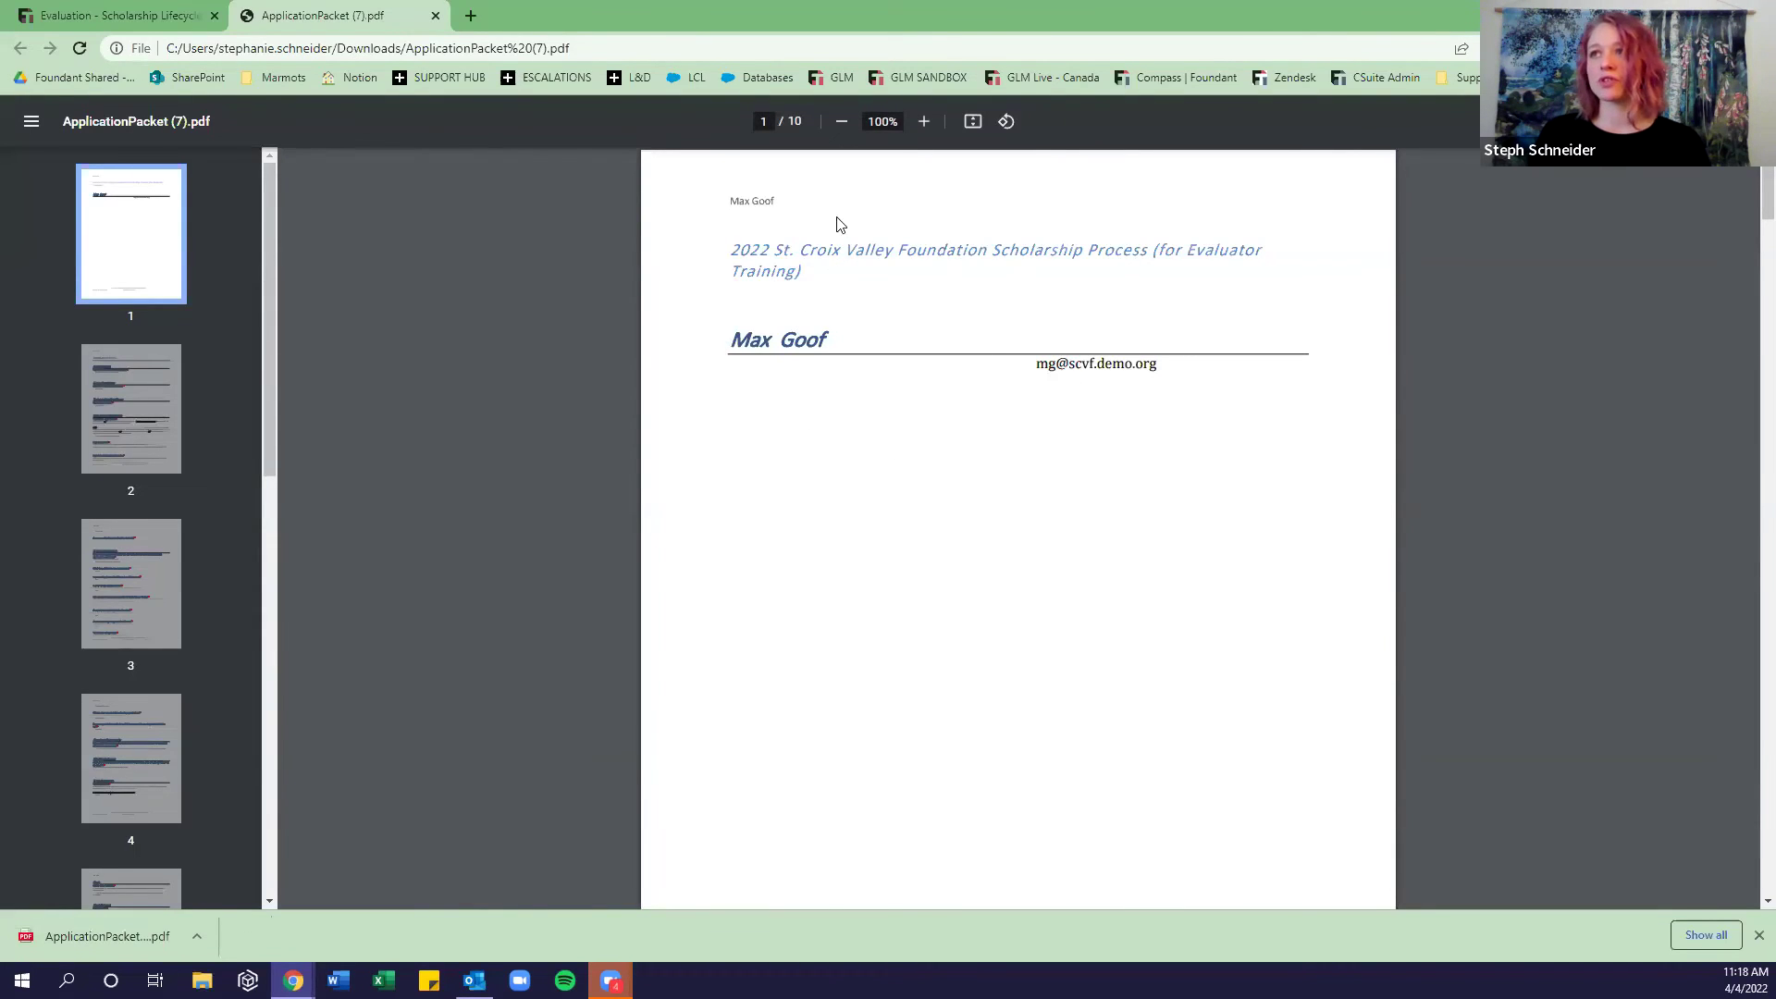
# Scroll the packet PDF to page 8's File Attachment Summary listing Universal Application Syllabus.pdf.
pyautogui.scroll(-9, 1057, 414)
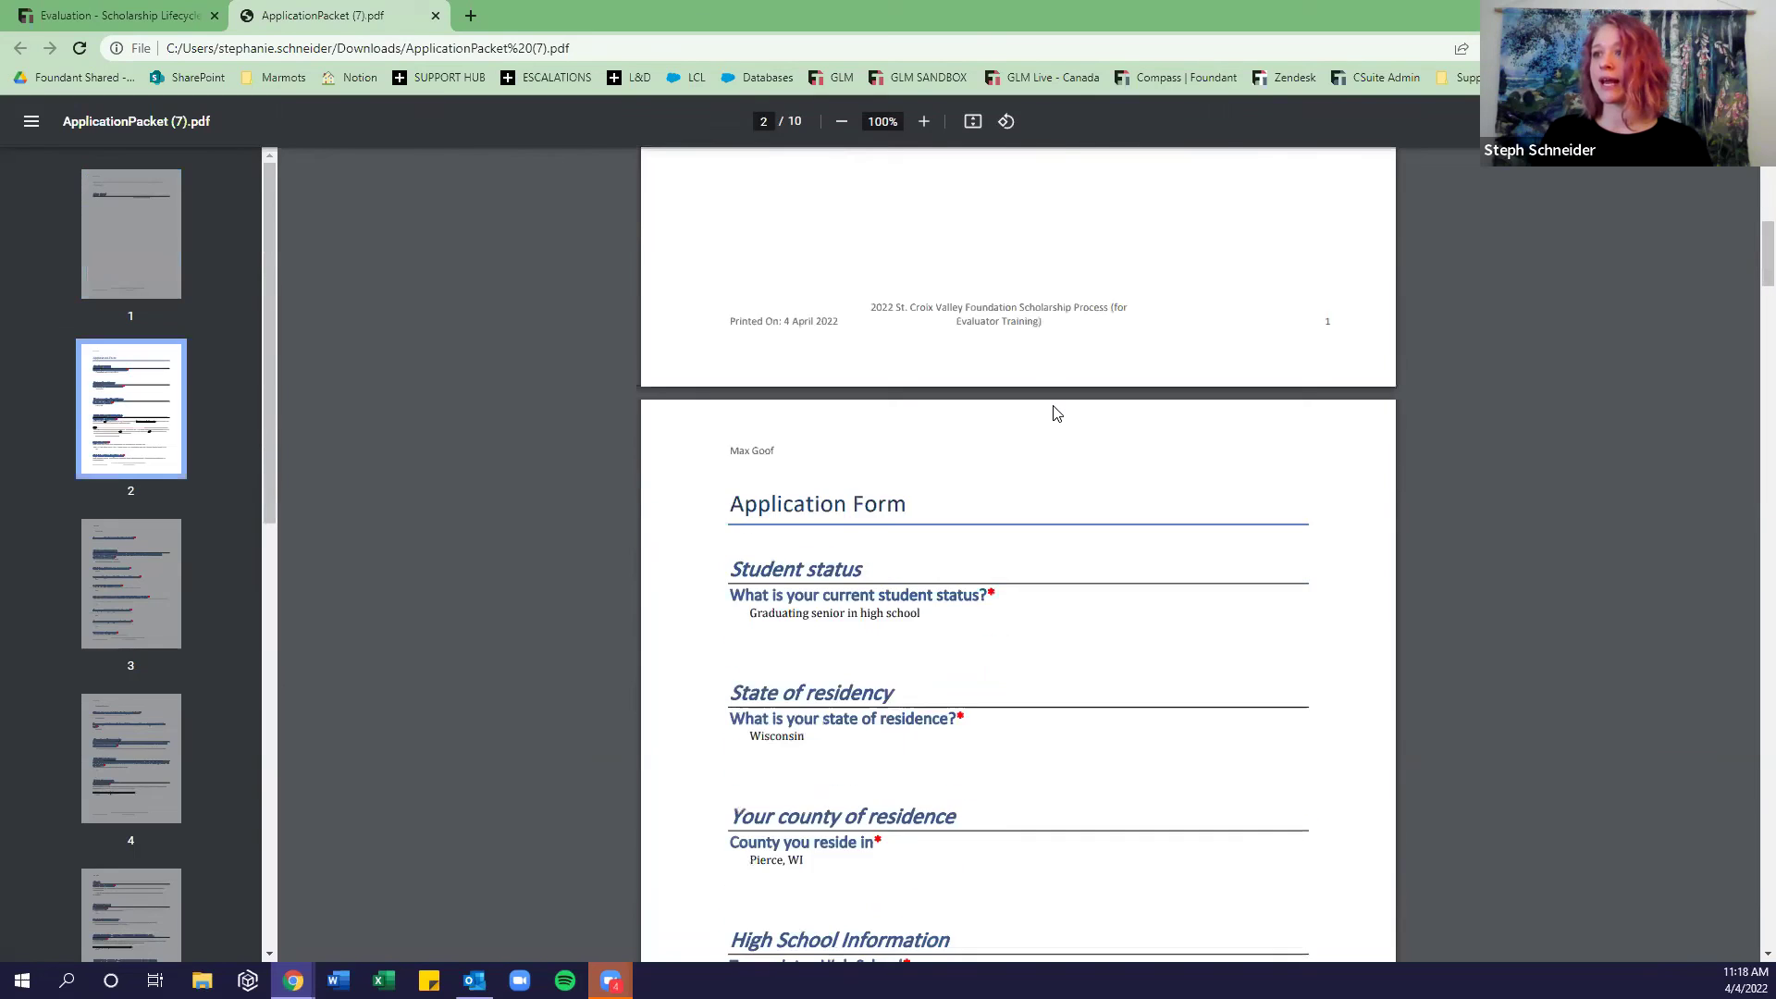
pyautogui.scroll(-1, 800, 370)
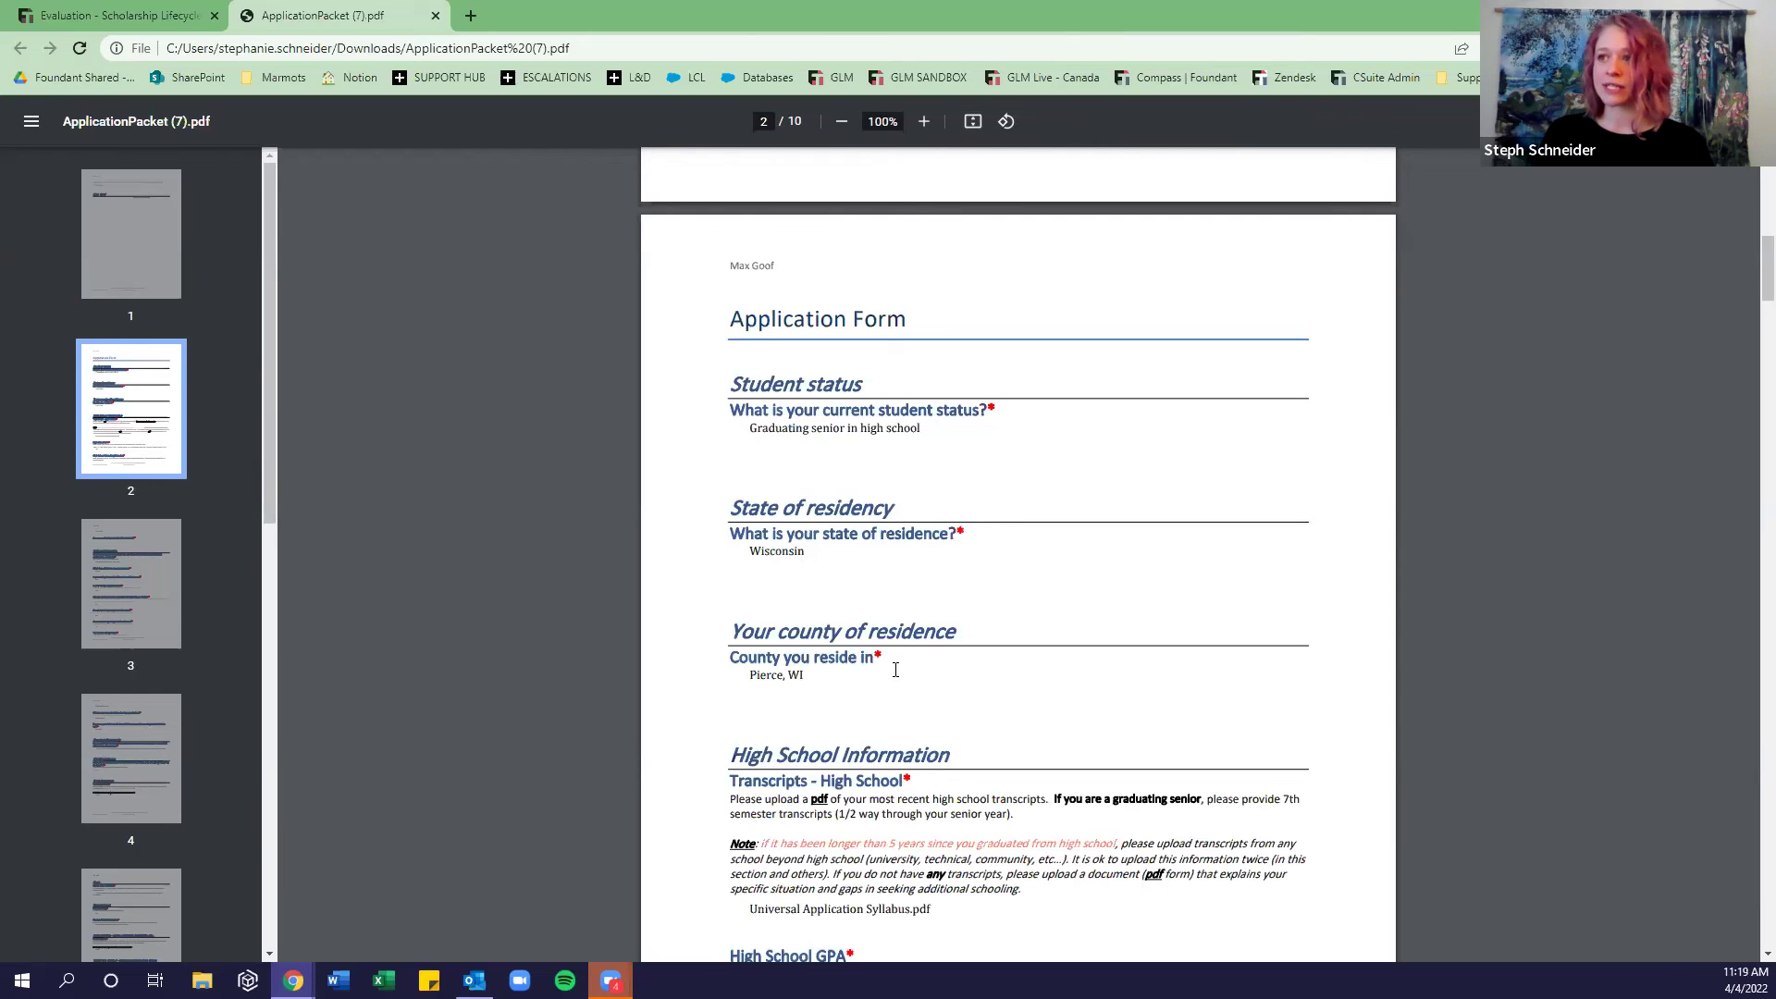
pyautogui.scroll(-2, 1007, 550)
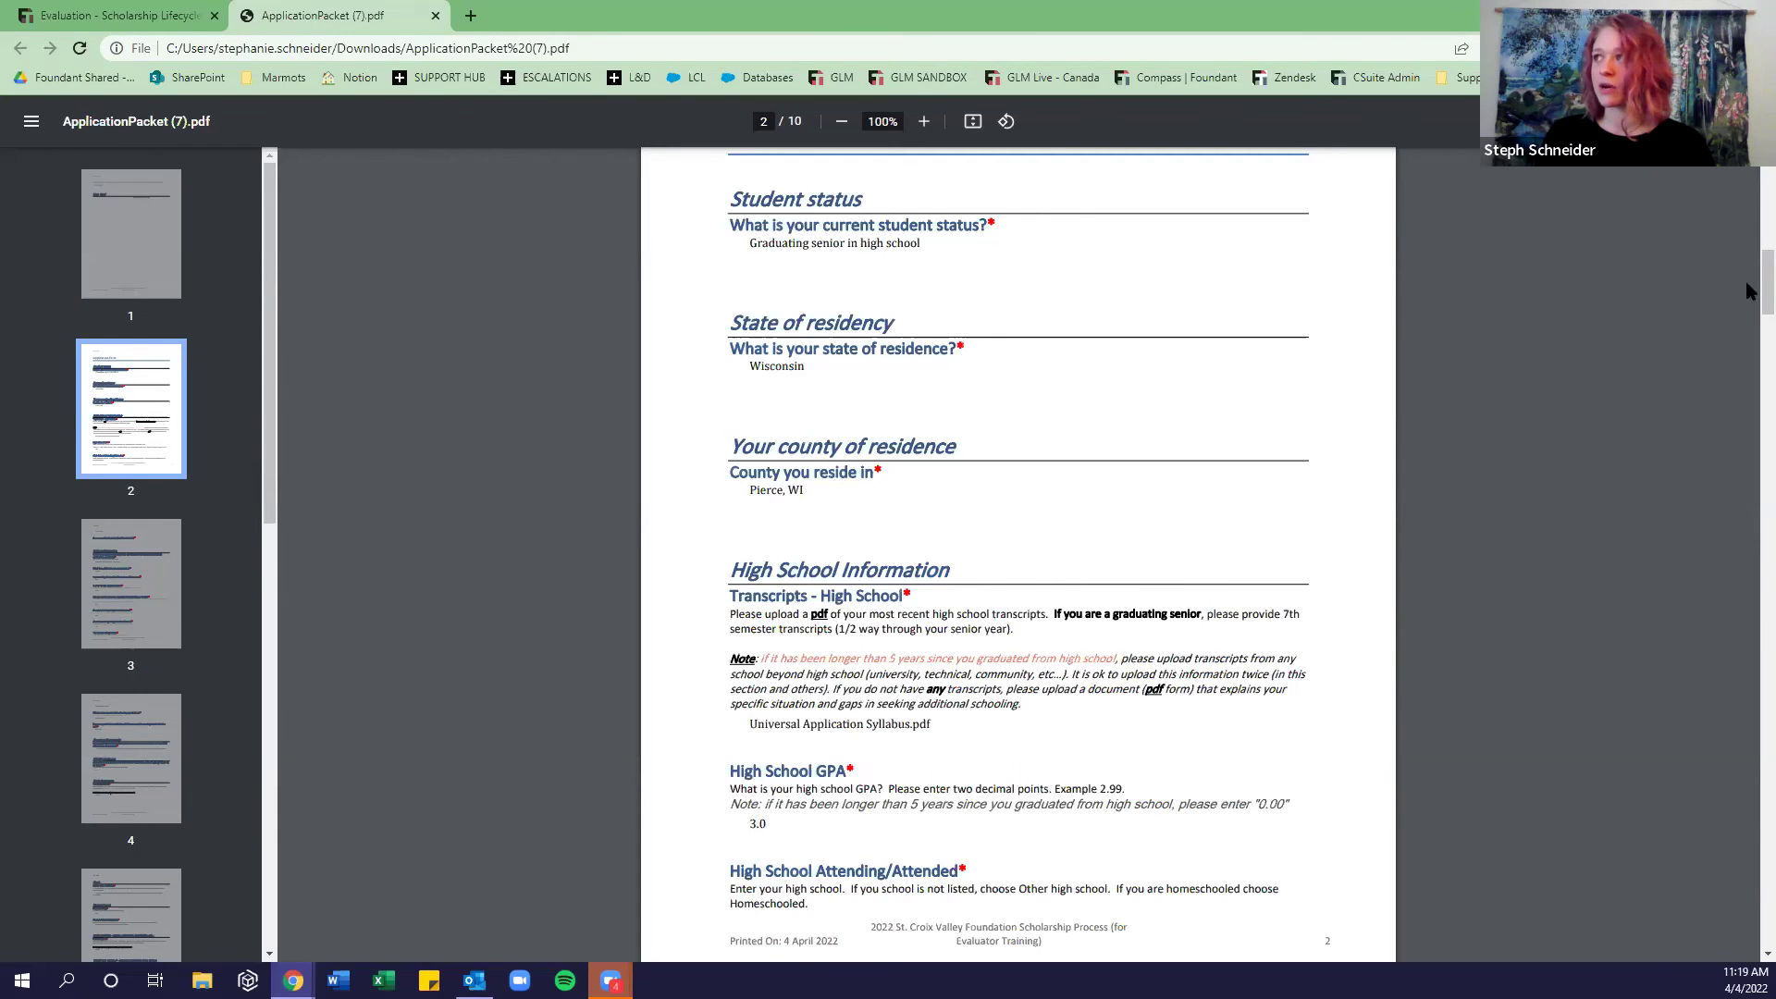
pyautogui.moveTo(1753, 279); pyautogui.dragTo(1746, 701)
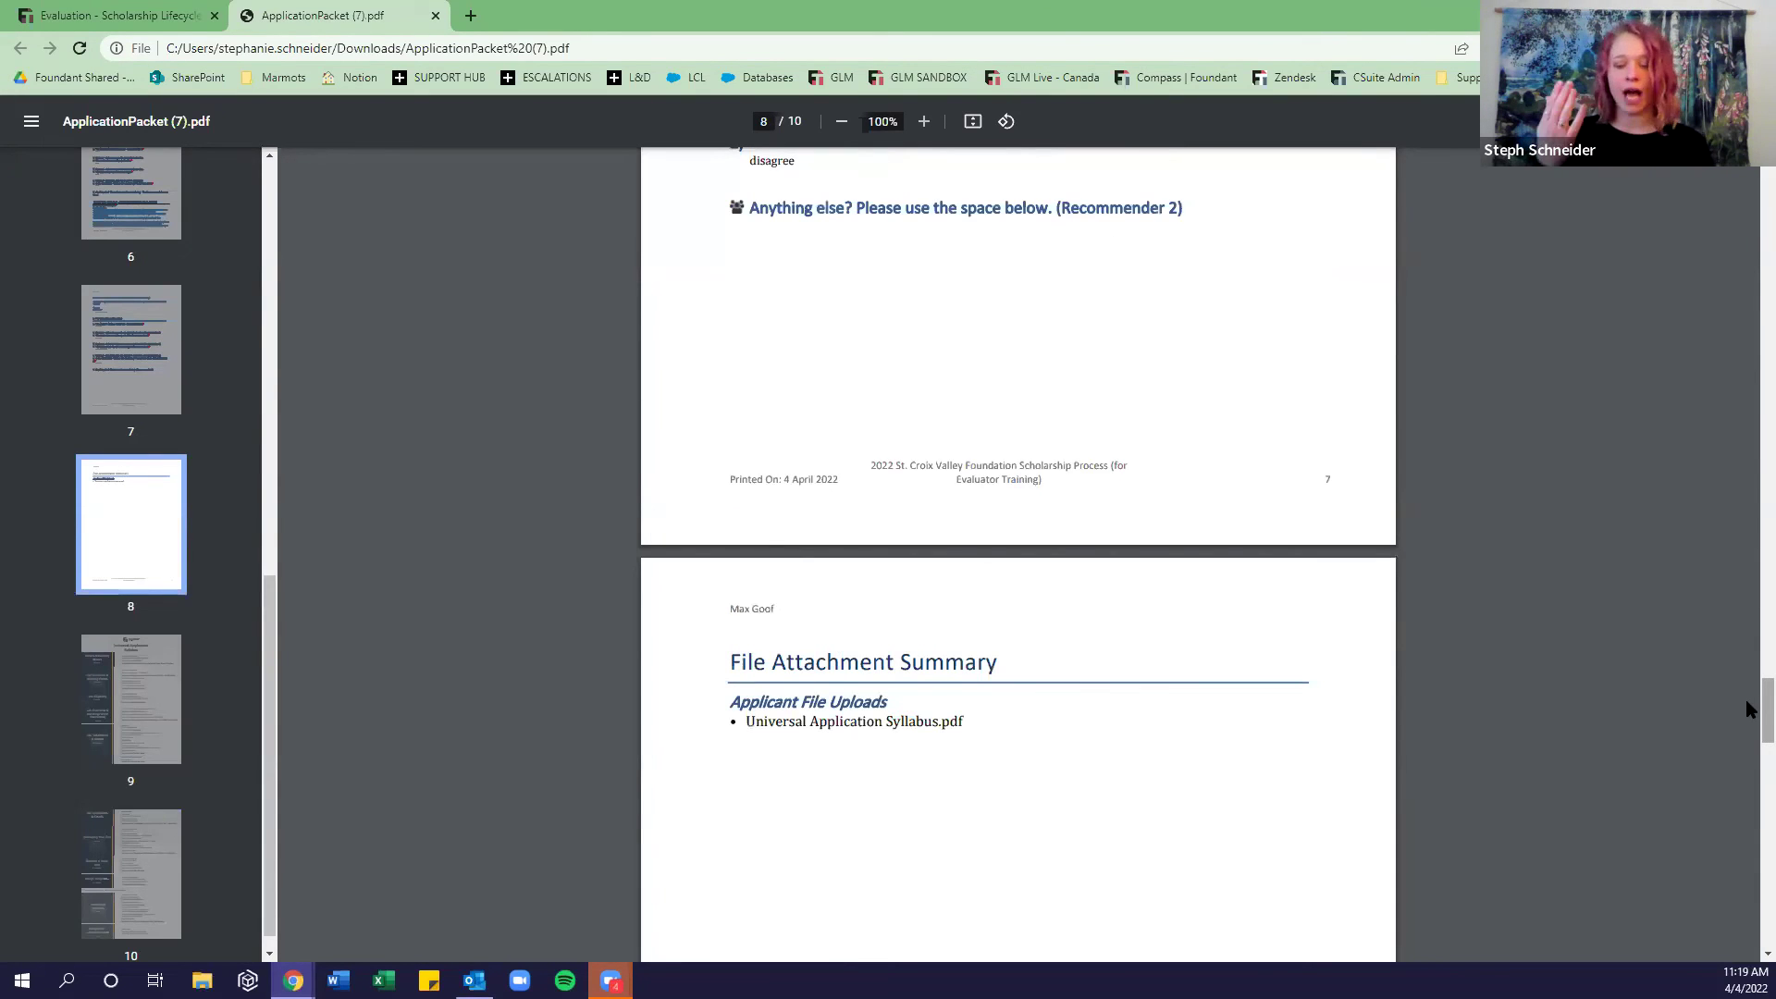
pyautogui.moveTo(1748, 708); pyautogui.dragTo(1748, 709)
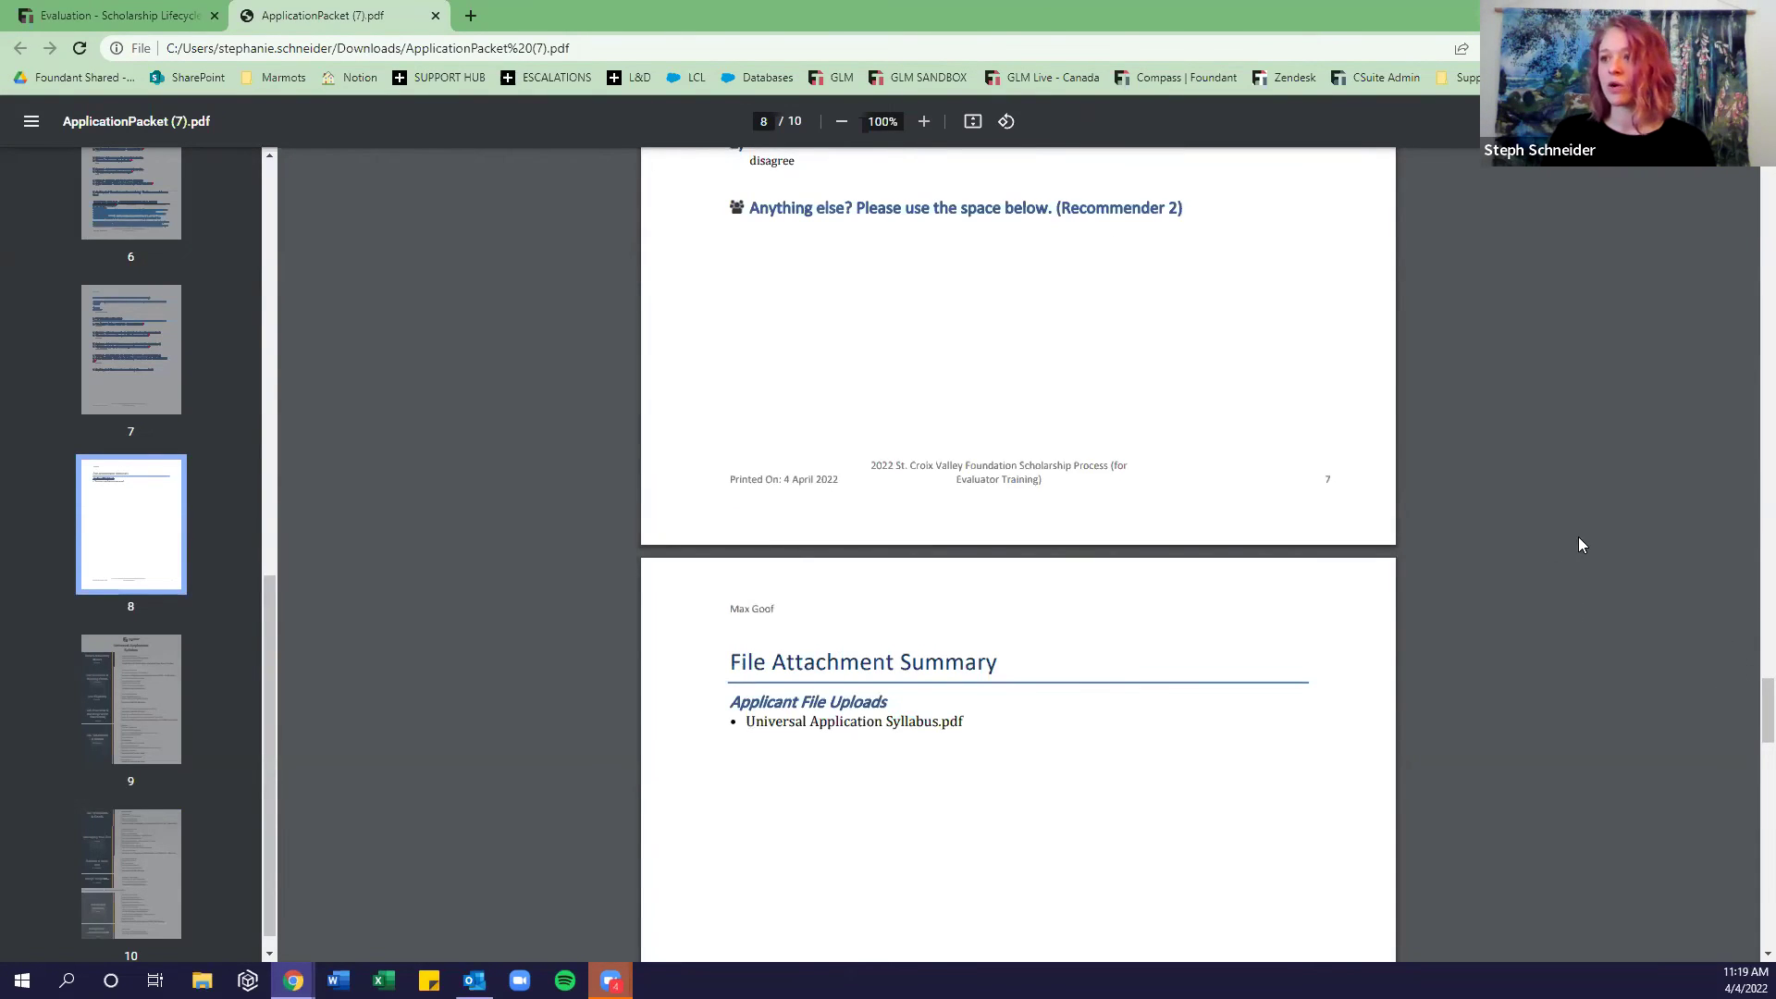
pyautogui.scroll(-12, 1574, 539)
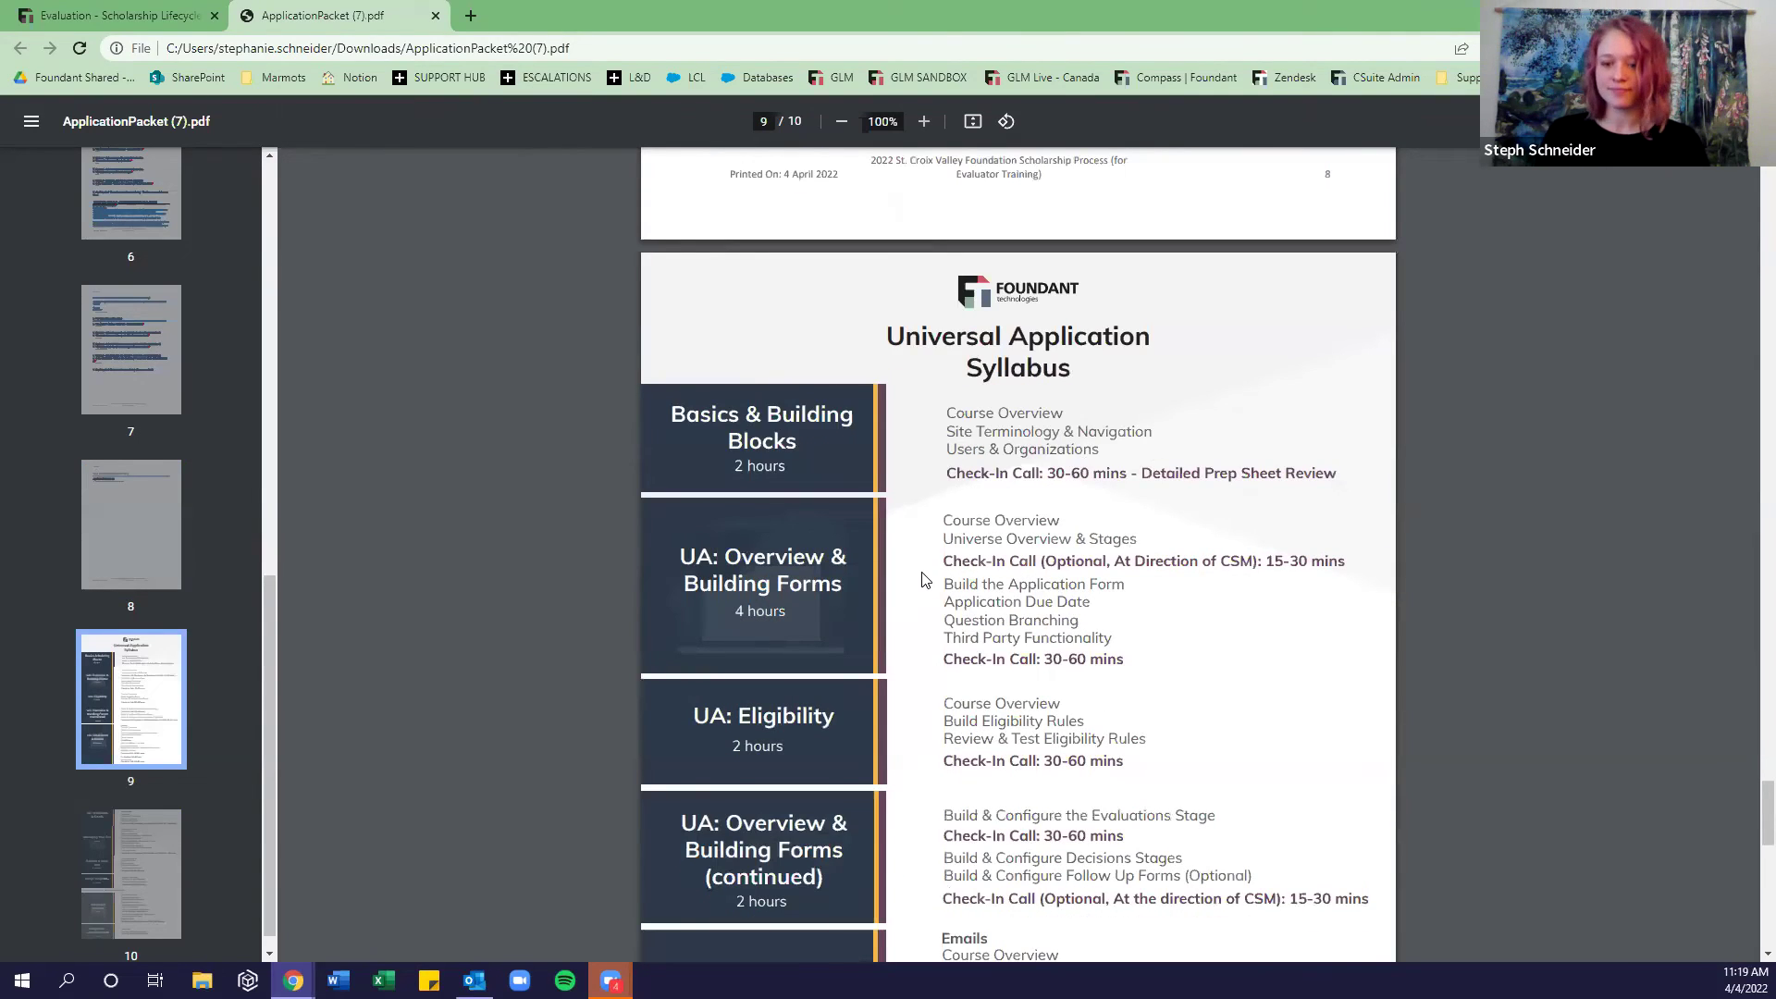
pyautogui.scroll(12, 925, 581)
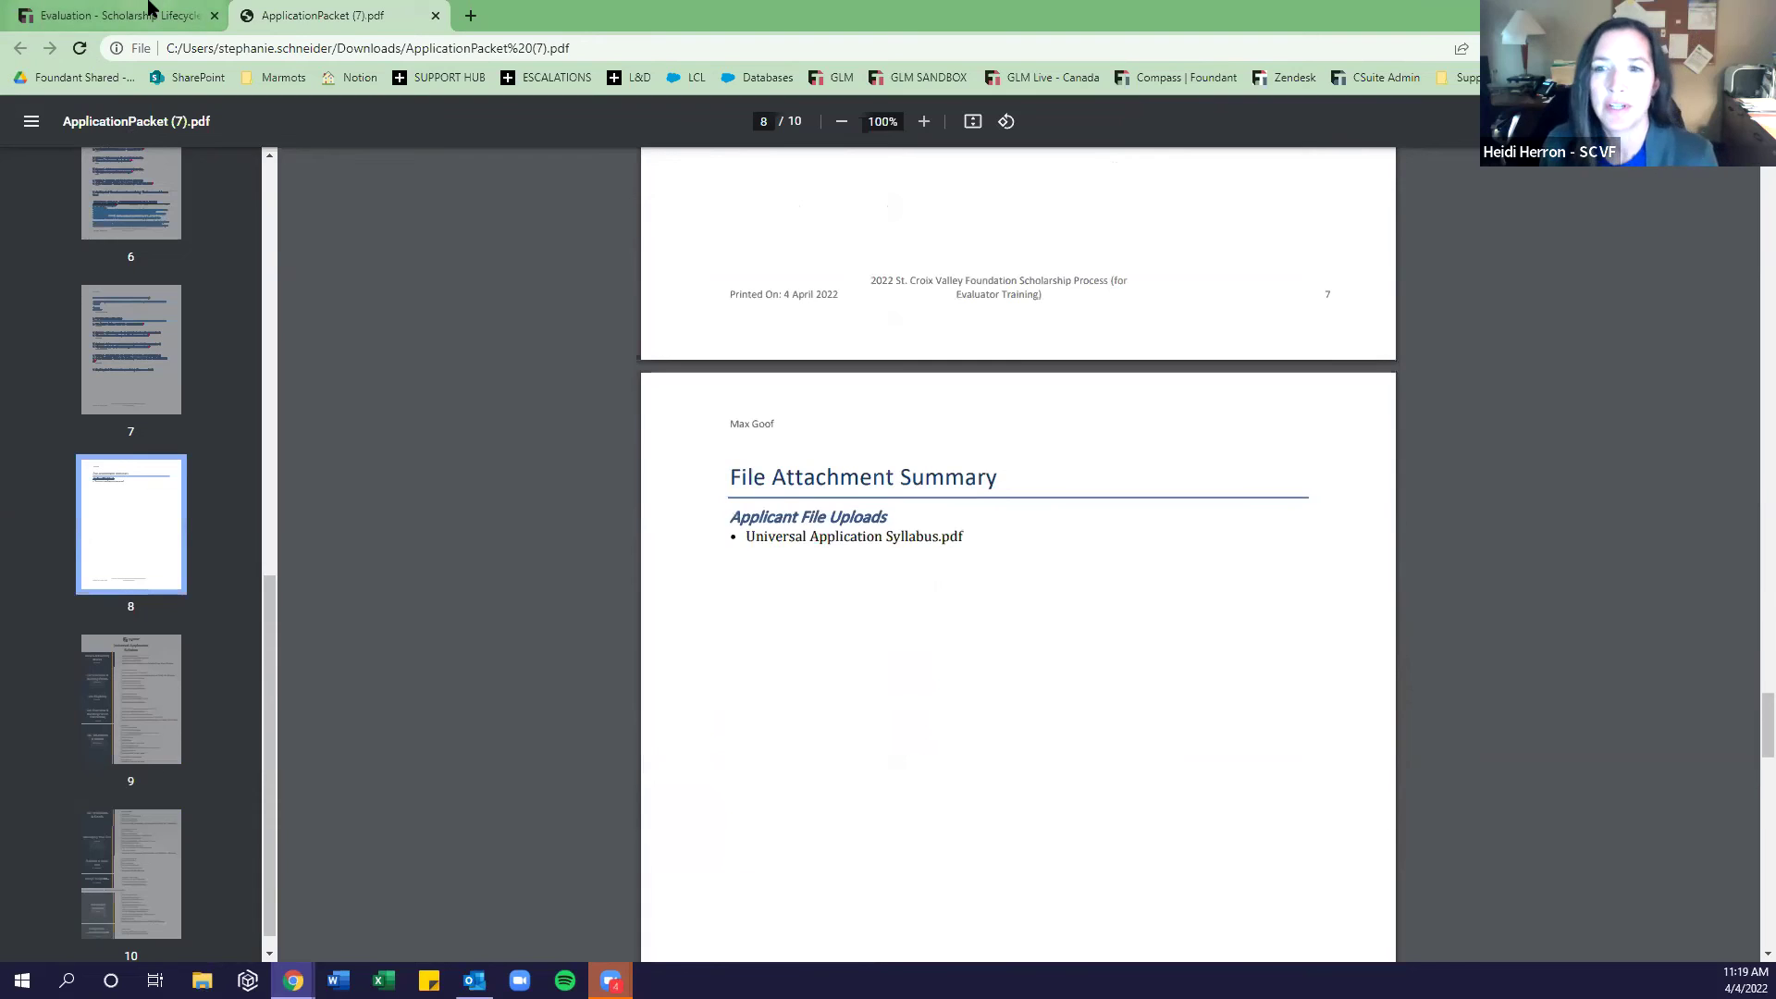
# Switch back to the Evaluation - Scholarship Lifecycle browser tab with the Hudson Physicians scoring form.
pyautogui.click(148, 8)
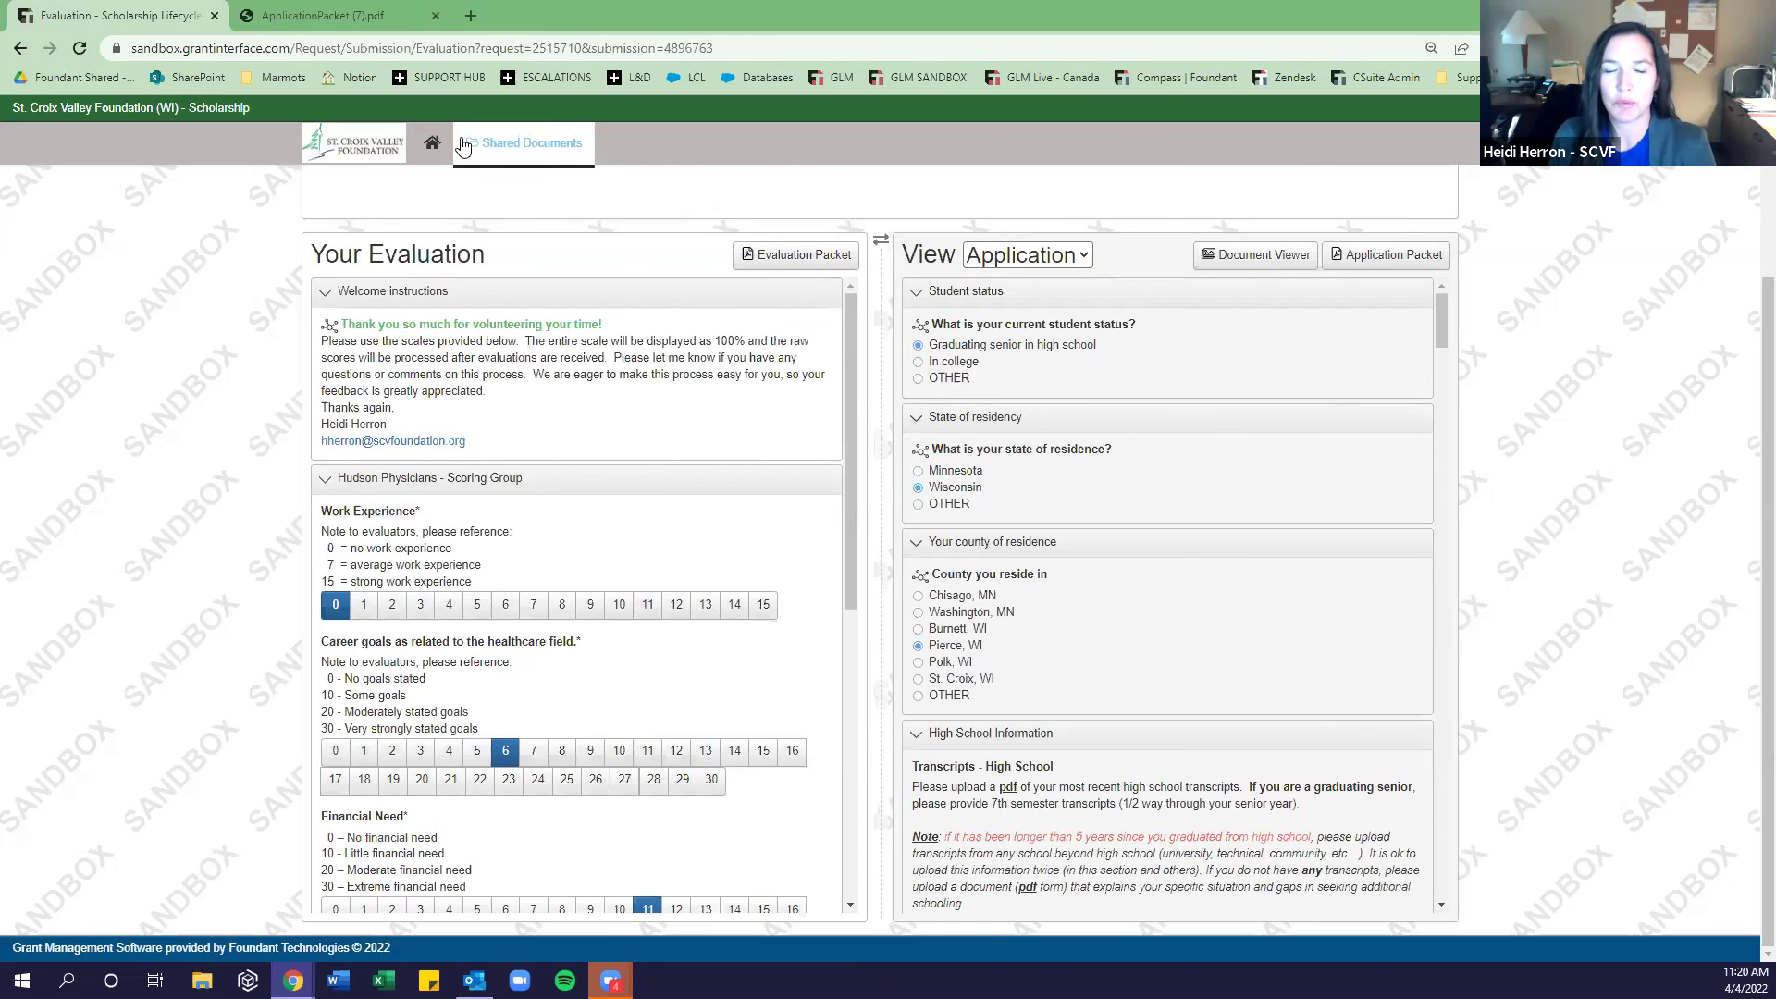
# Go back to the evaluator Dashboard showing one complete and two pending evaluations.
pyautogui.click(432, 142)
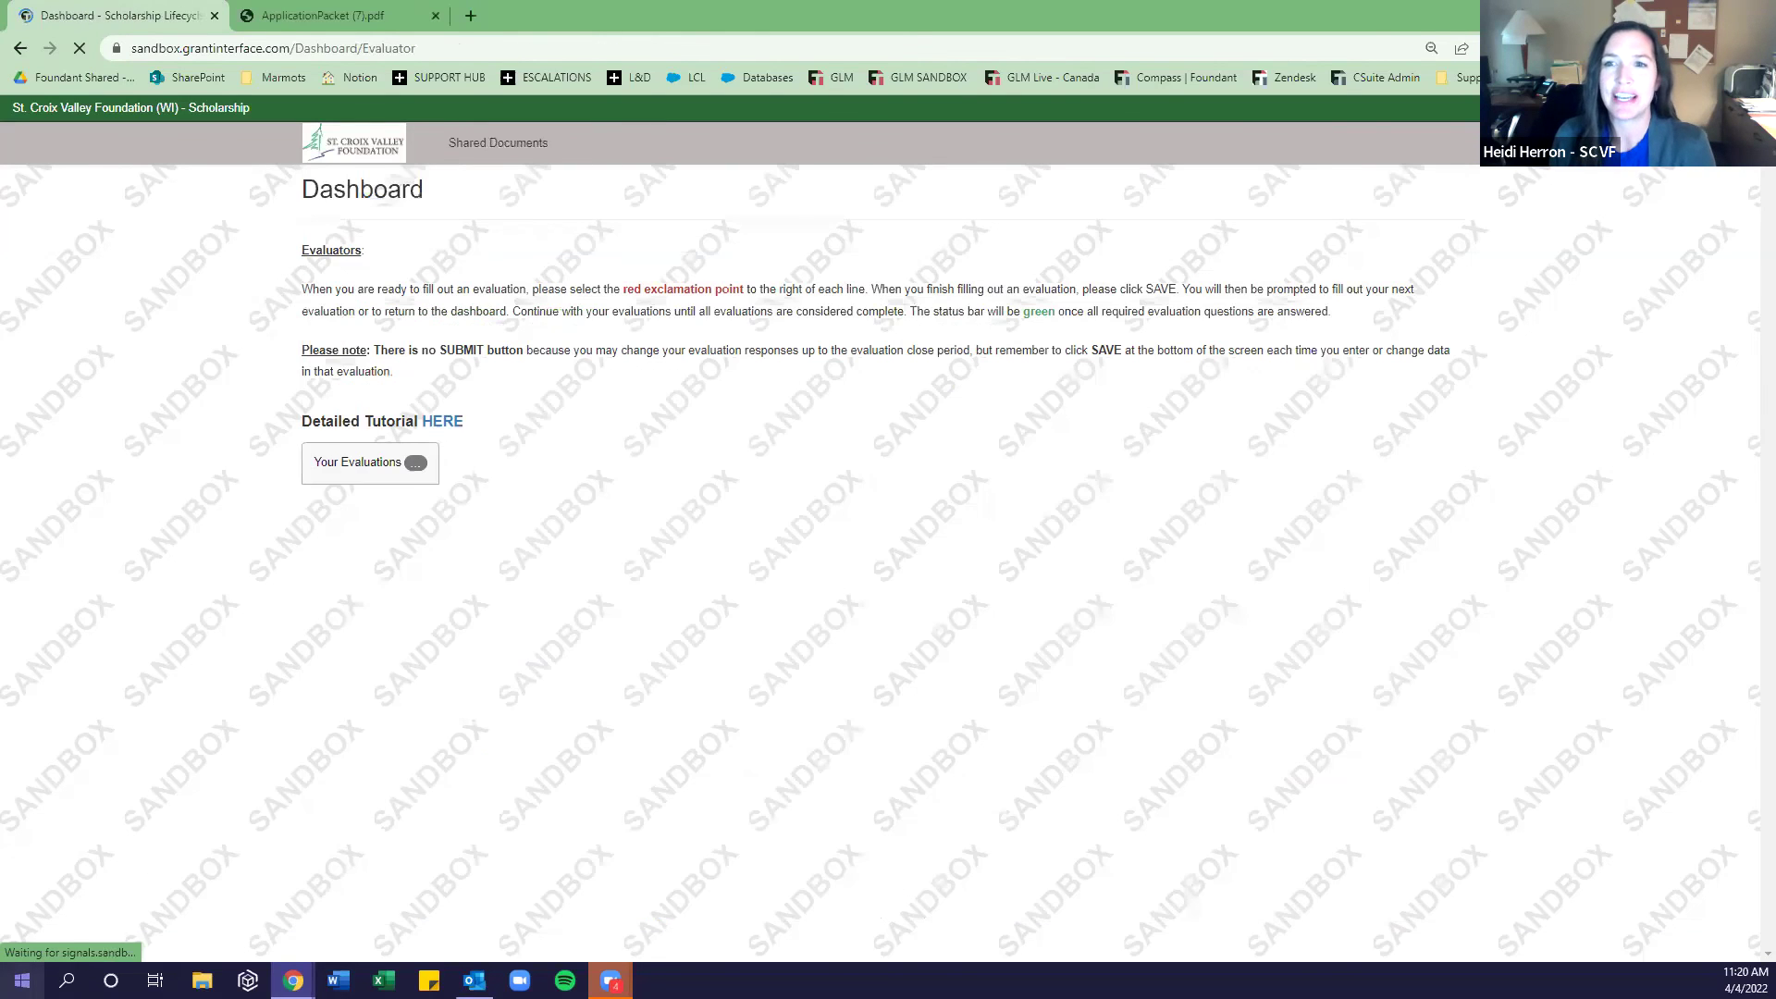